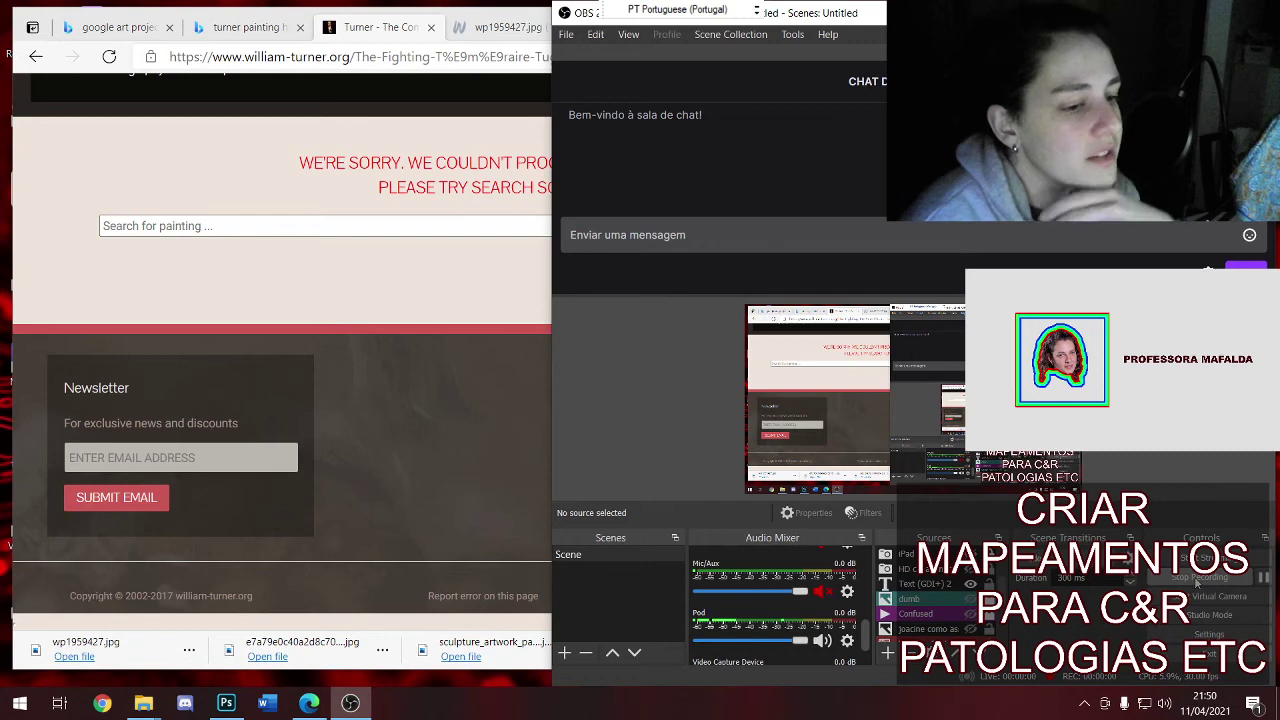
Pop the YouTube premiere into its own window and start searching 'painting famous high resolution'
click(357, 415)
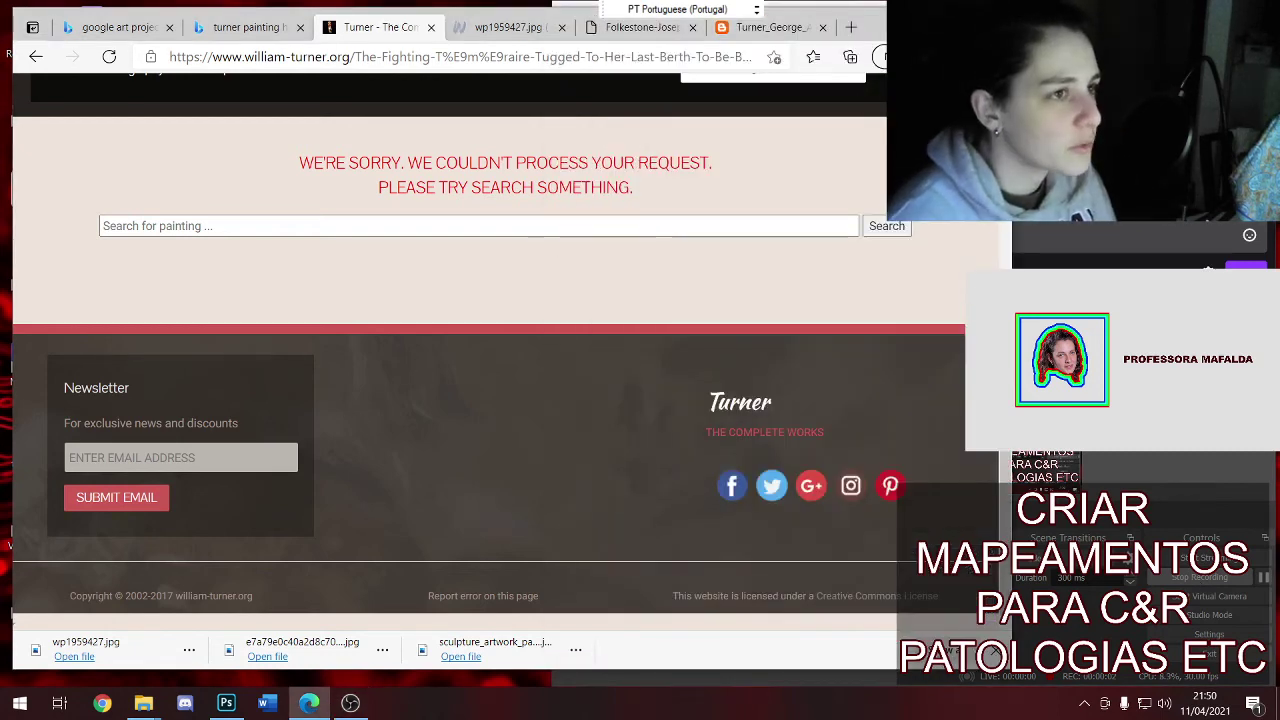
click(309, 703)
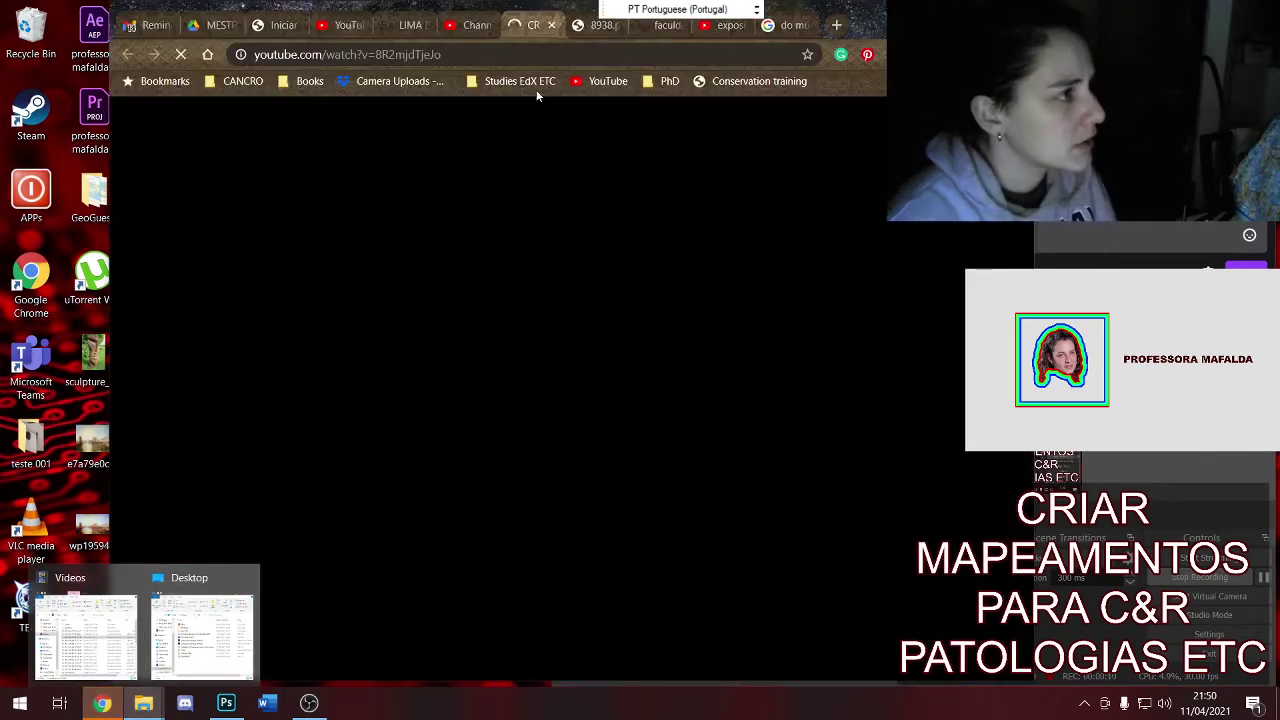
drag(530, 25, 155, 106)
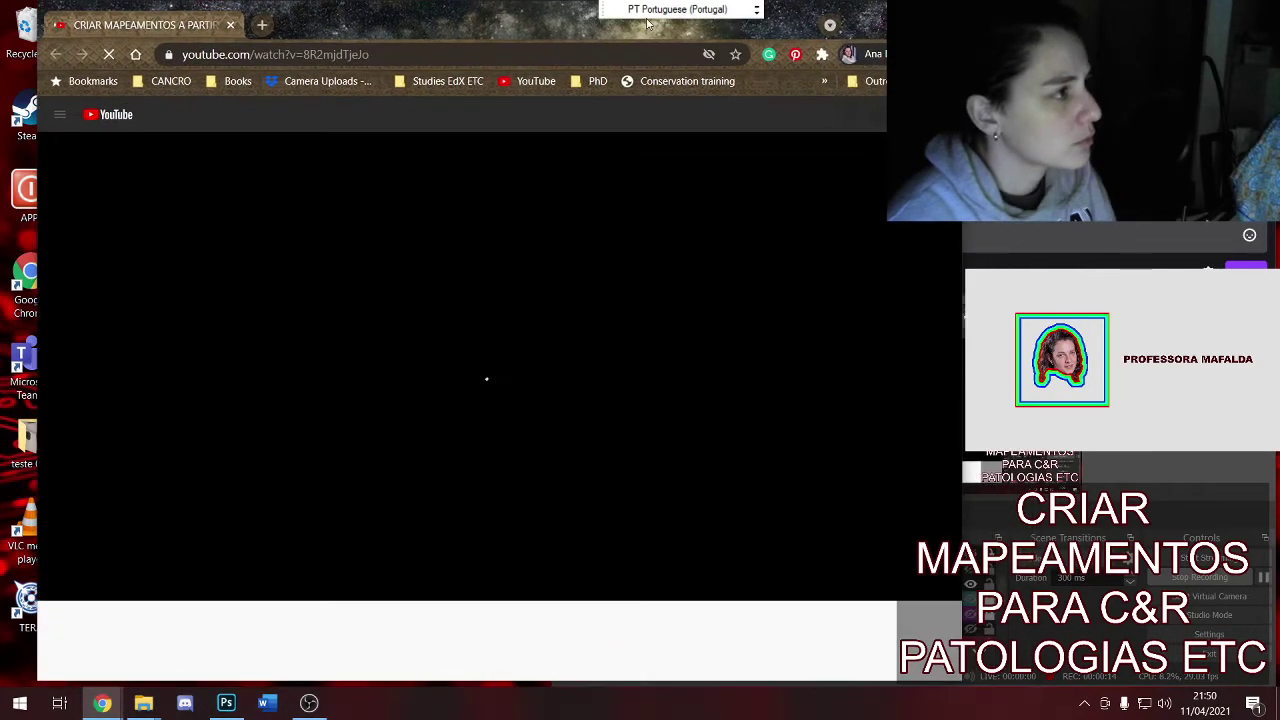
click(380, 54)
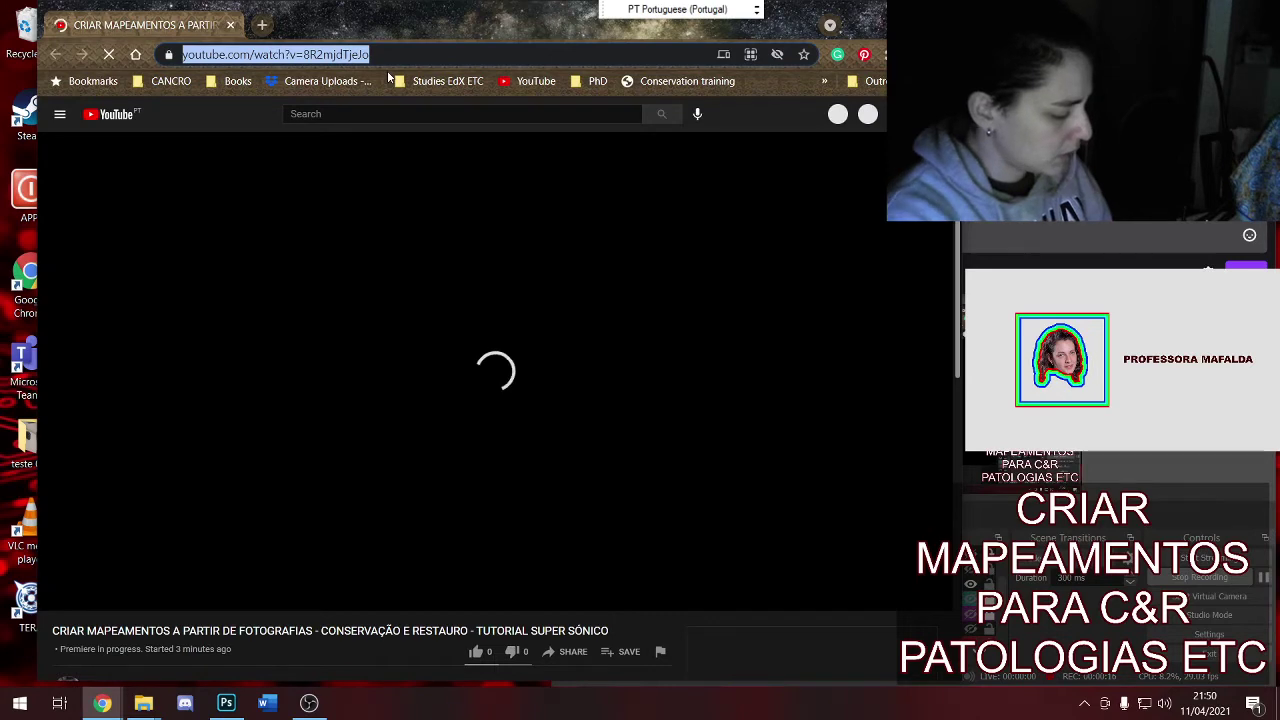
text(painting famous )
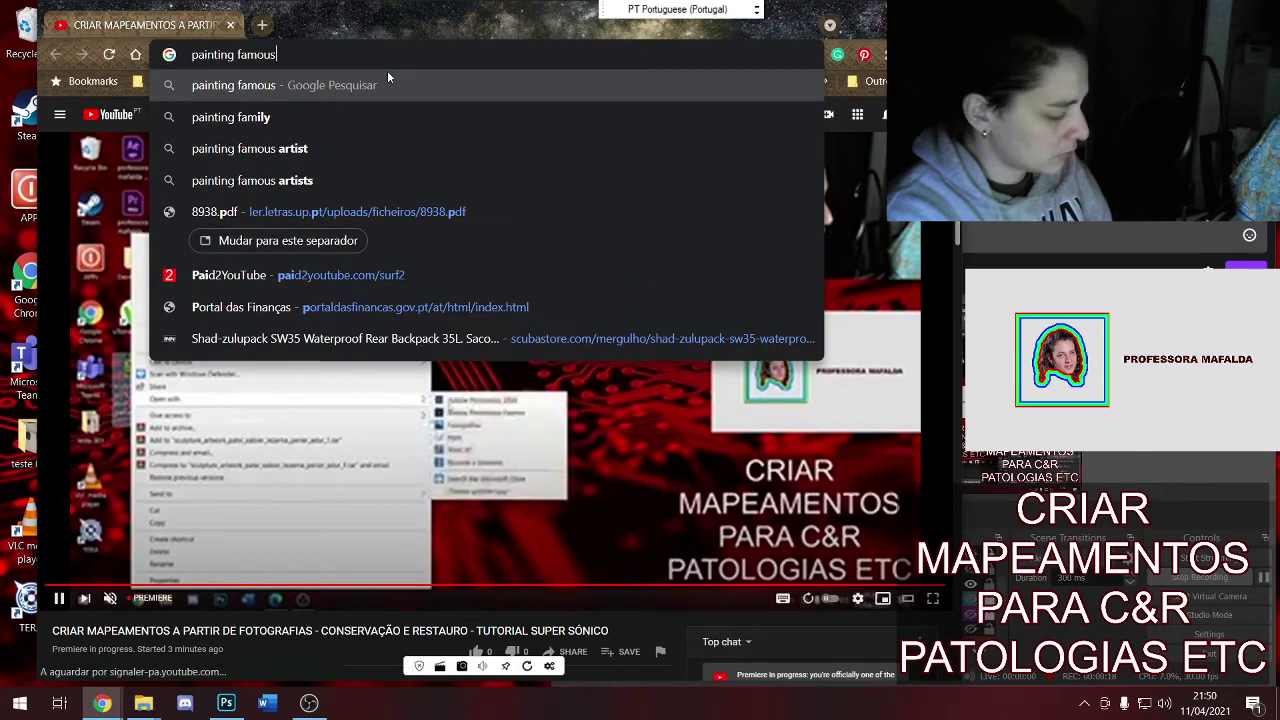
text(high re)
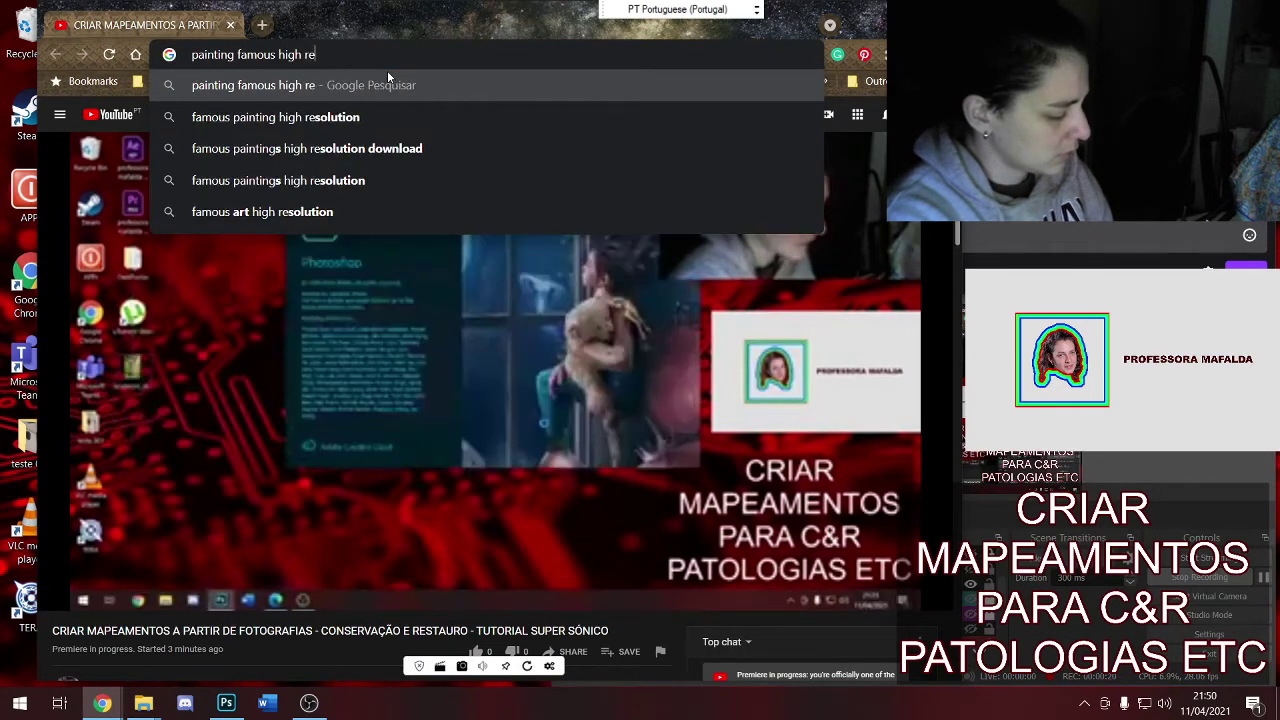
text(solut)
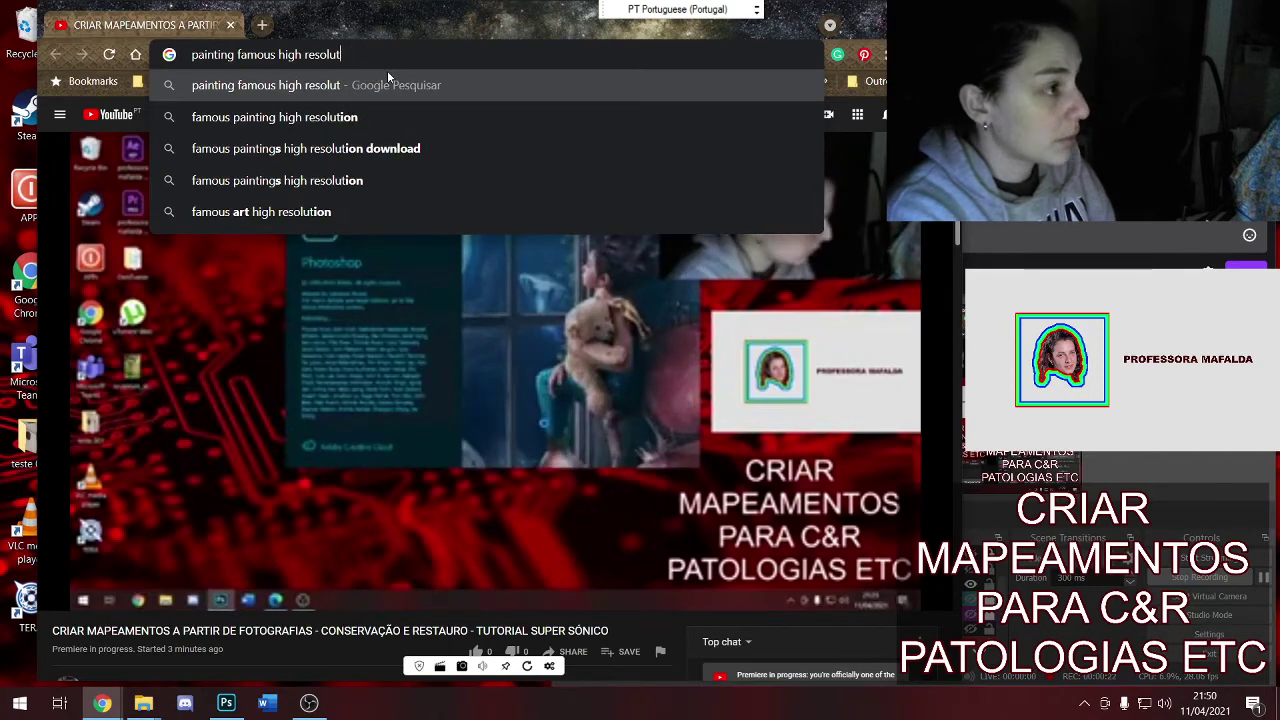
text(ion)
Show Google Images results for 'painting famous high resolution' and open Downloads in File Explorer
key(Return)
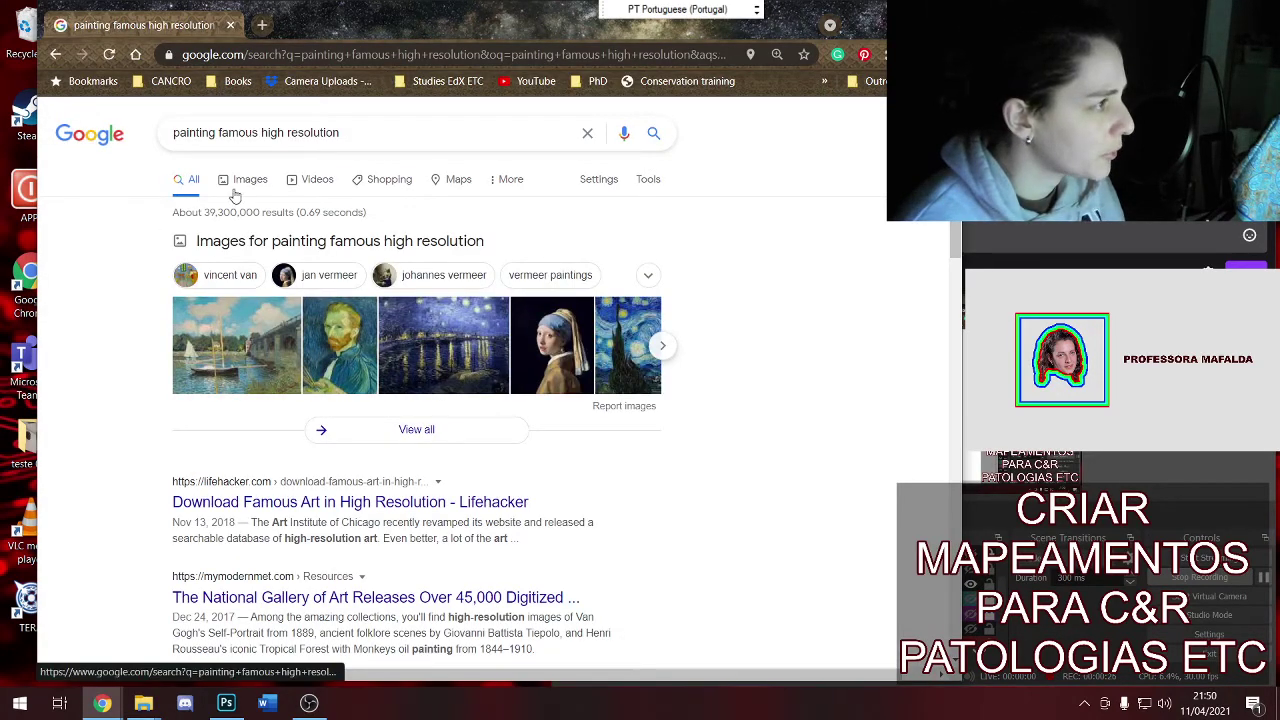
click(240, 185)
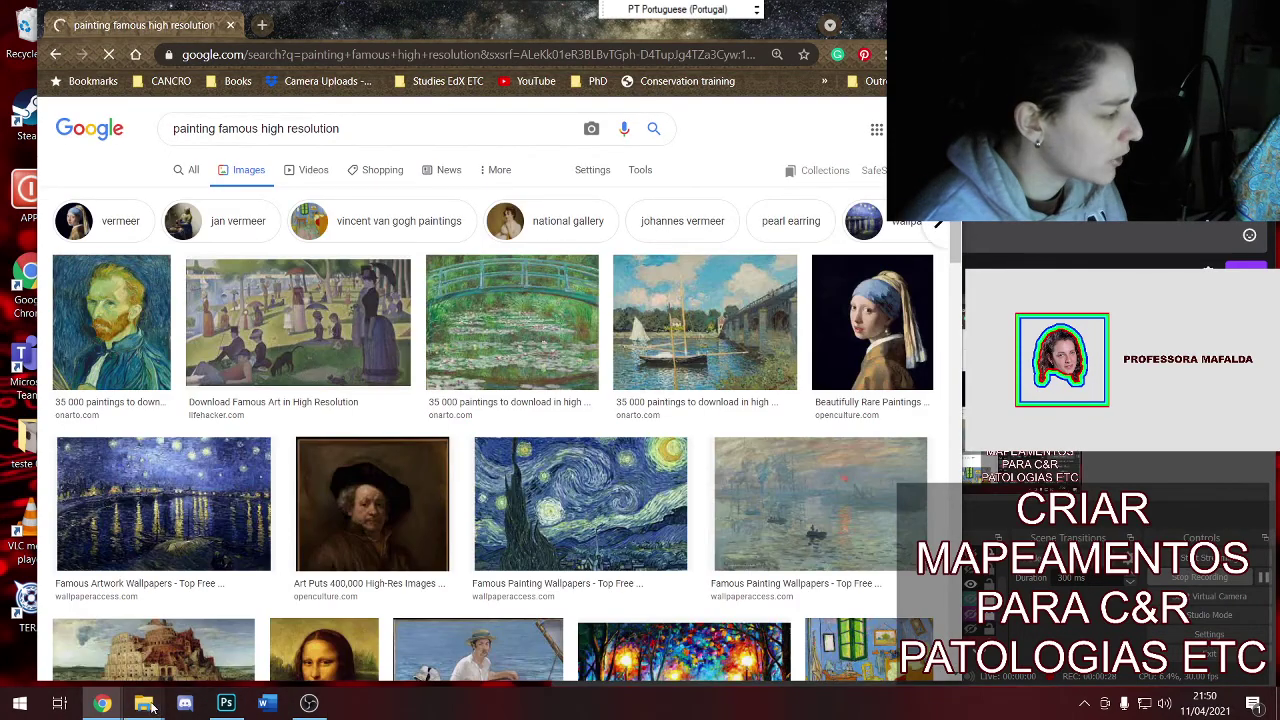
mouse_move(143, 703)
click(214, 630)
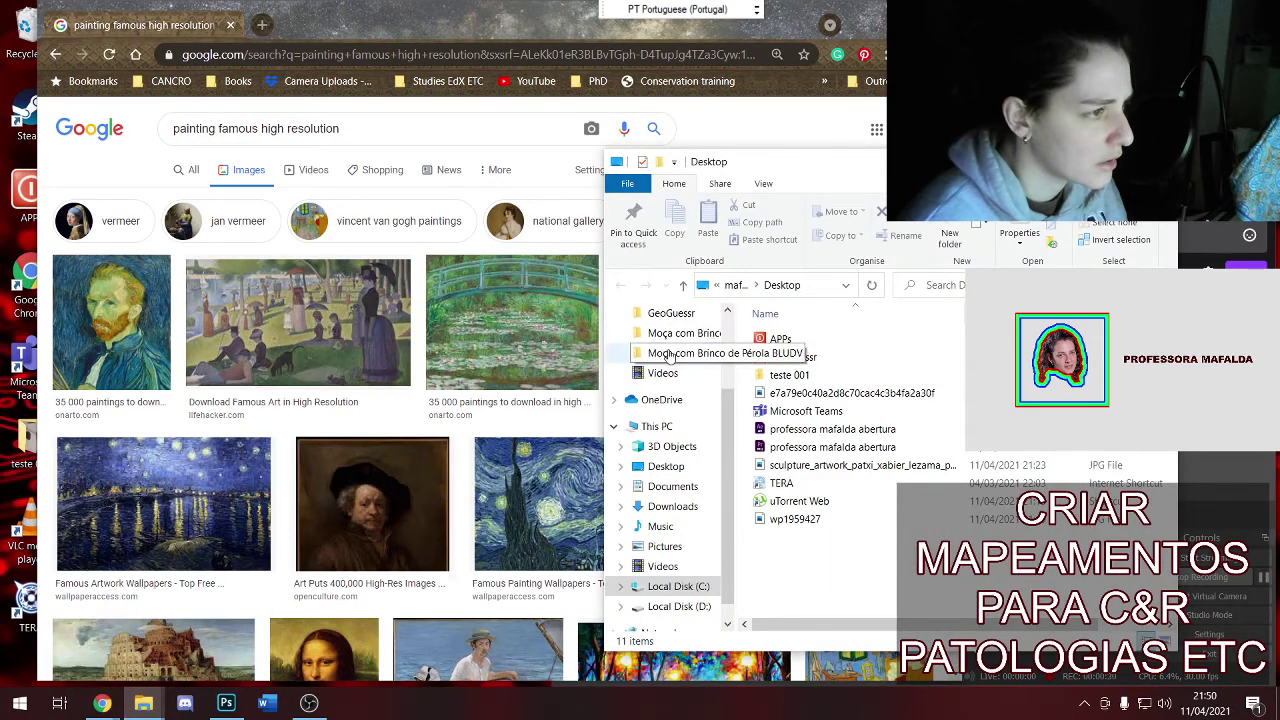
click(673, 507)
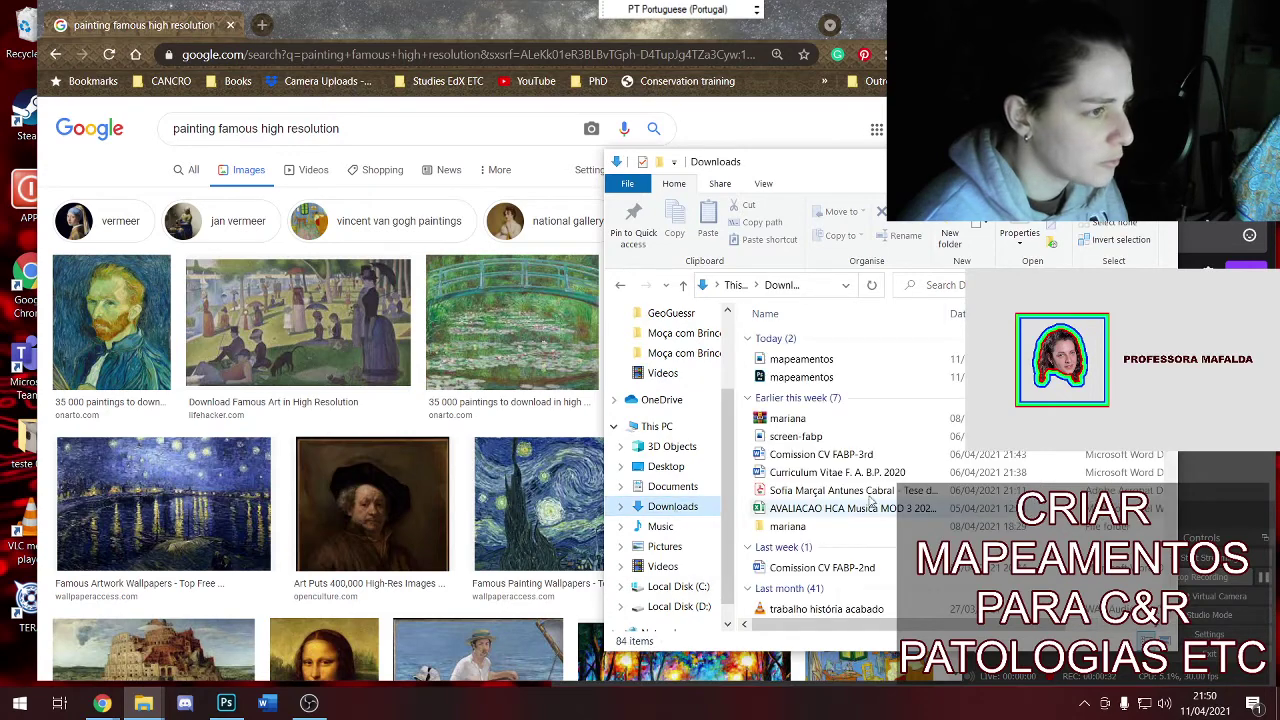
Preview mapeamentos.jpg in Photos, close it, and return to the Google image results
double_click(840, 359)
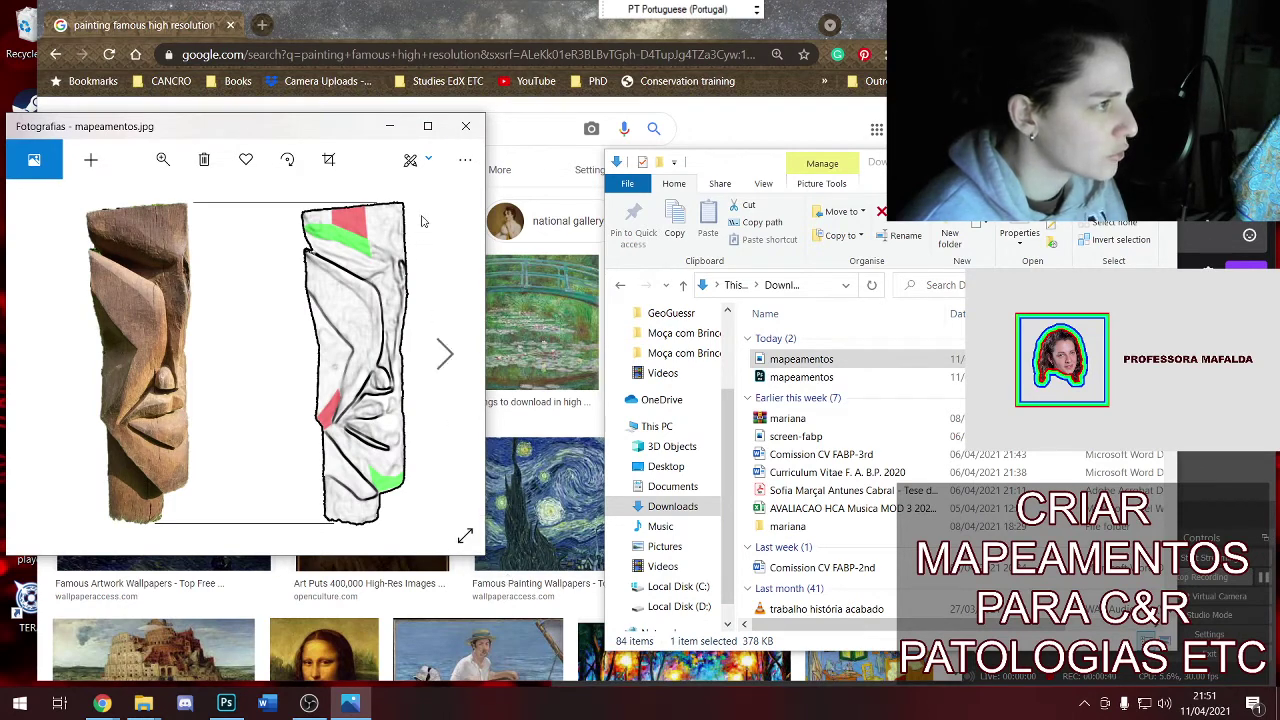
click(465, 126)
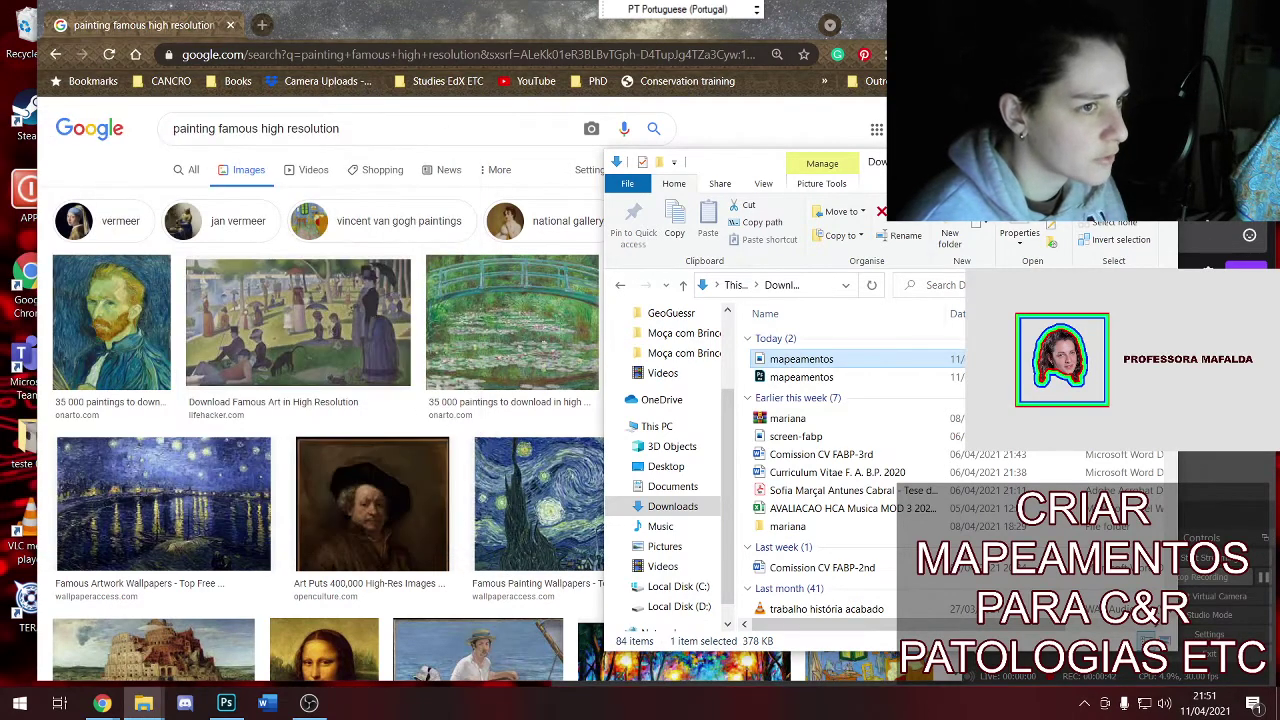
click(600, 420)
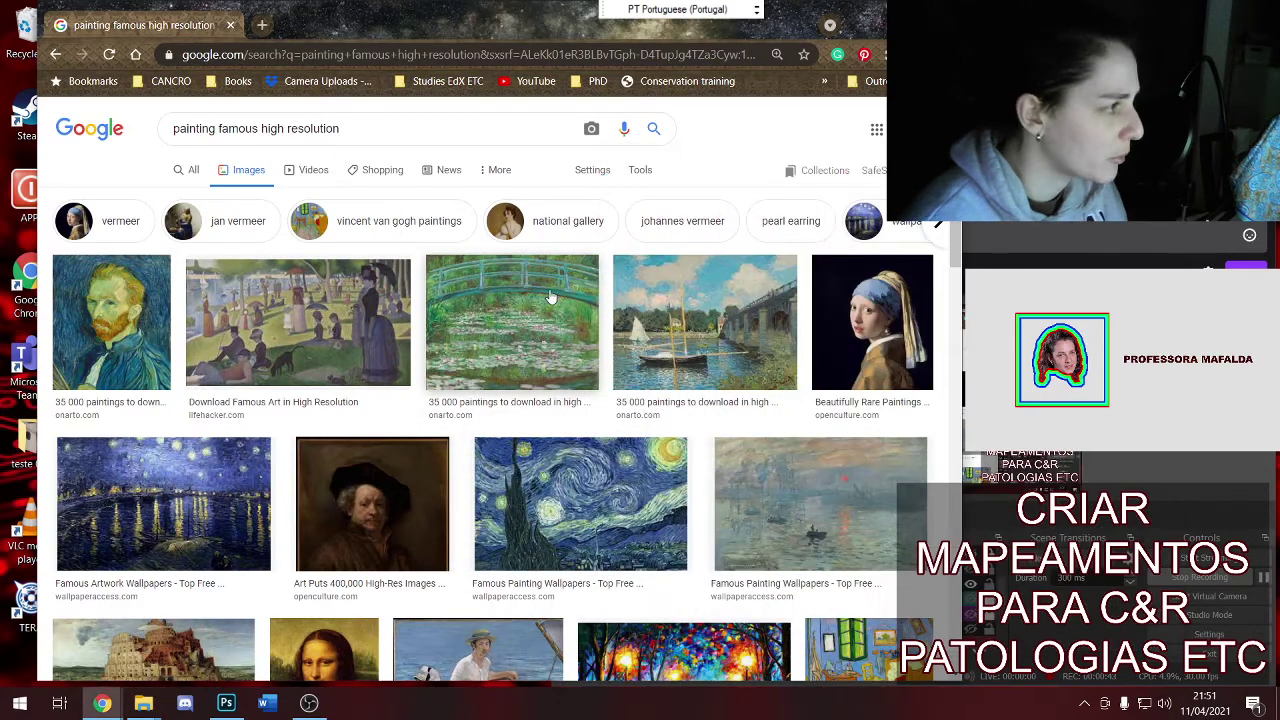
Open the onarto.com page hosting Van Gogh's 1889 self-portrait and scroll to the image
click(127, 294)
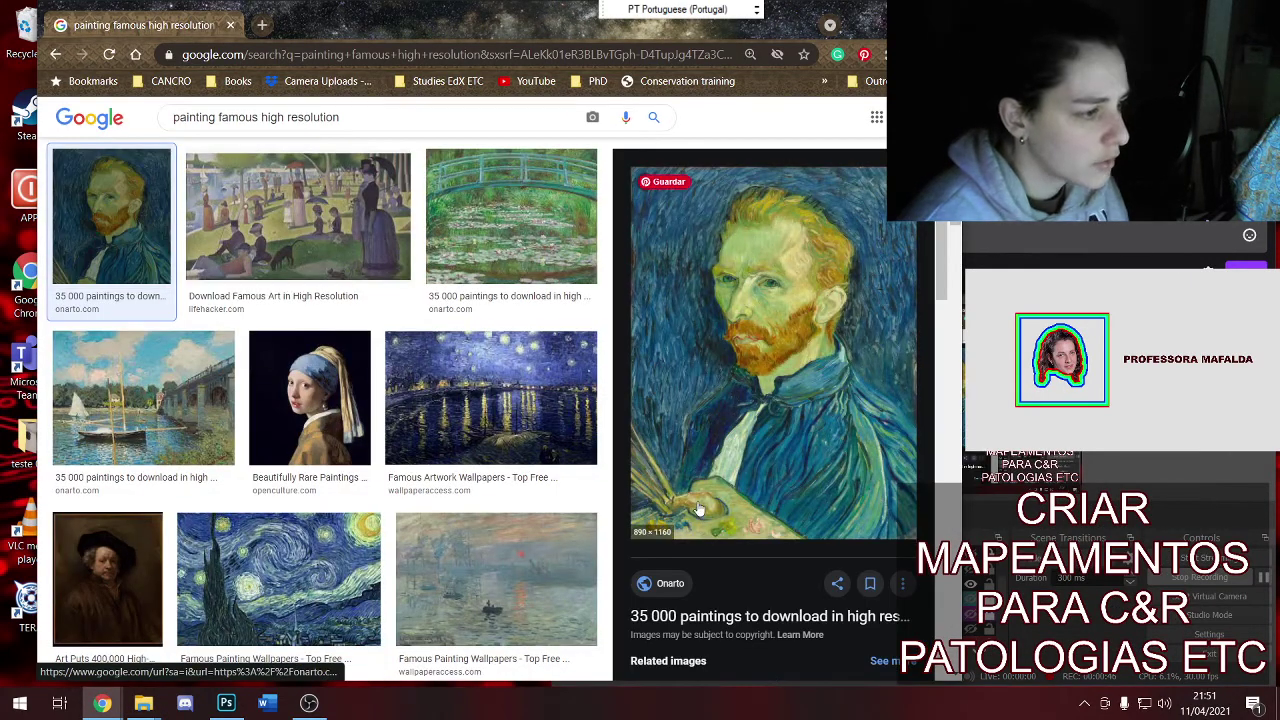
click(719, 453)
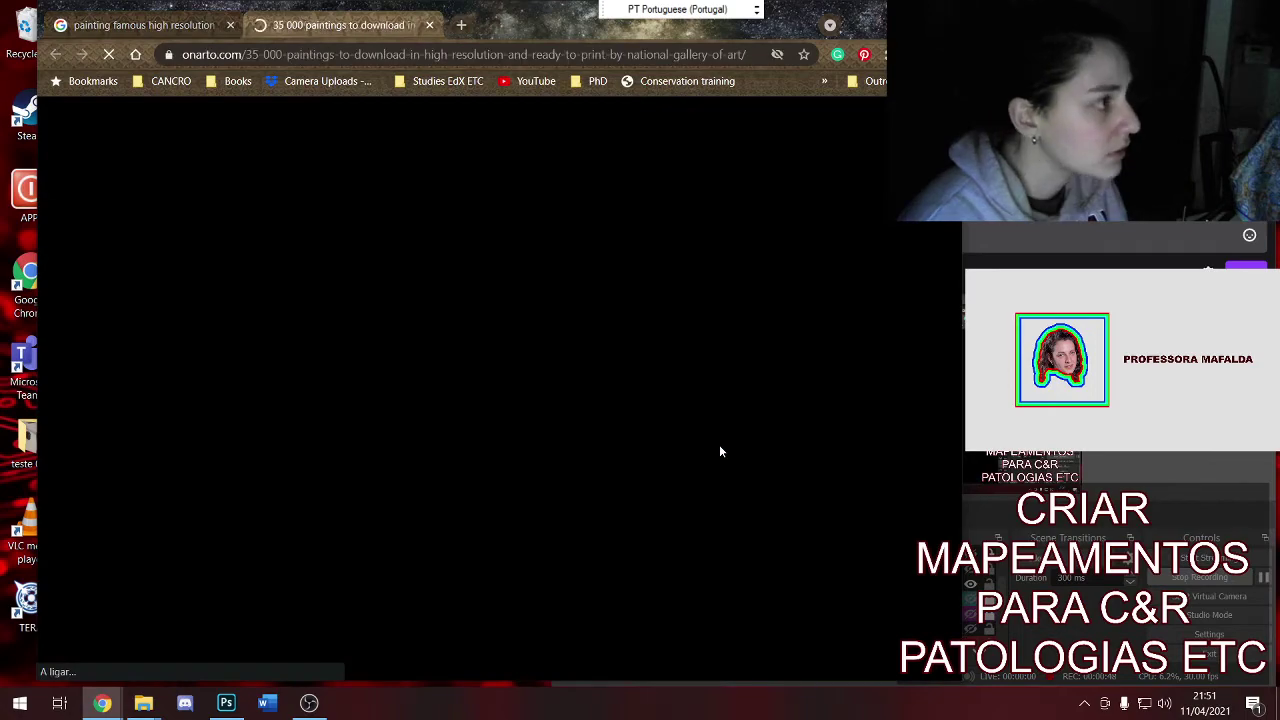
scroll(572, 374, down, 5)
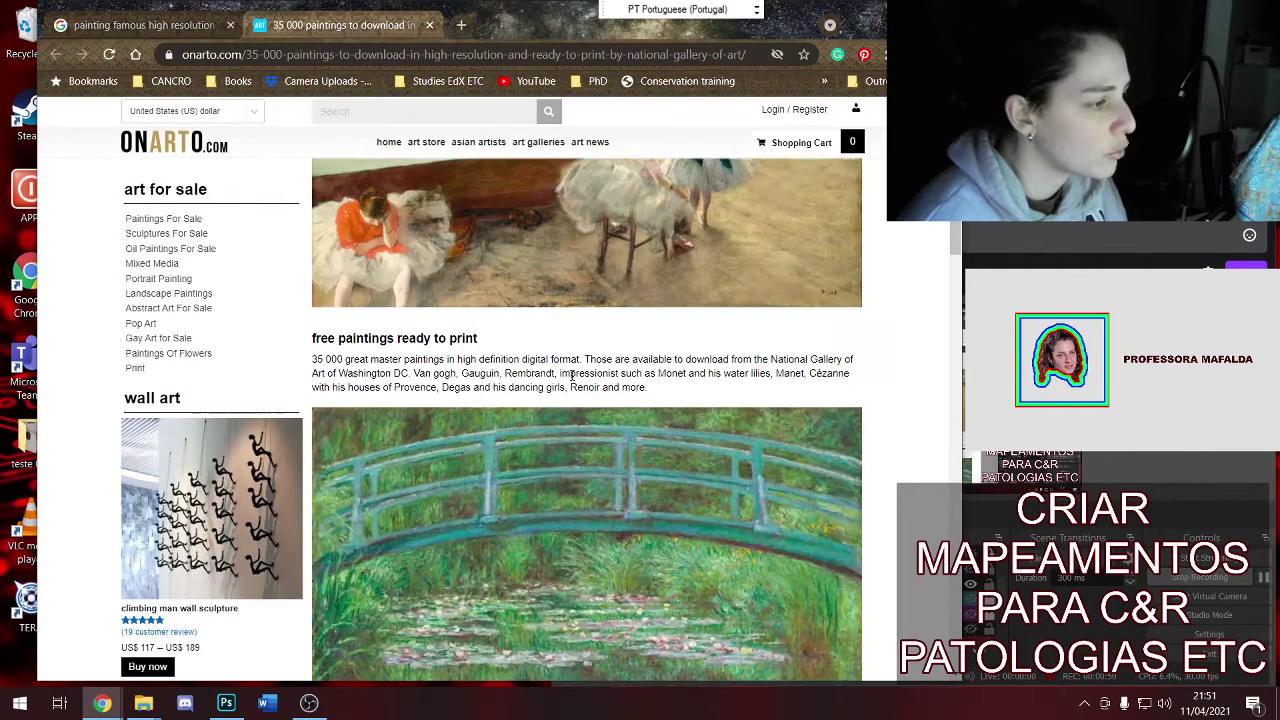
scroll(572, 374, down, 3)
scroll(572, 376, down, 4)
scroll(572, 378, down, 4)
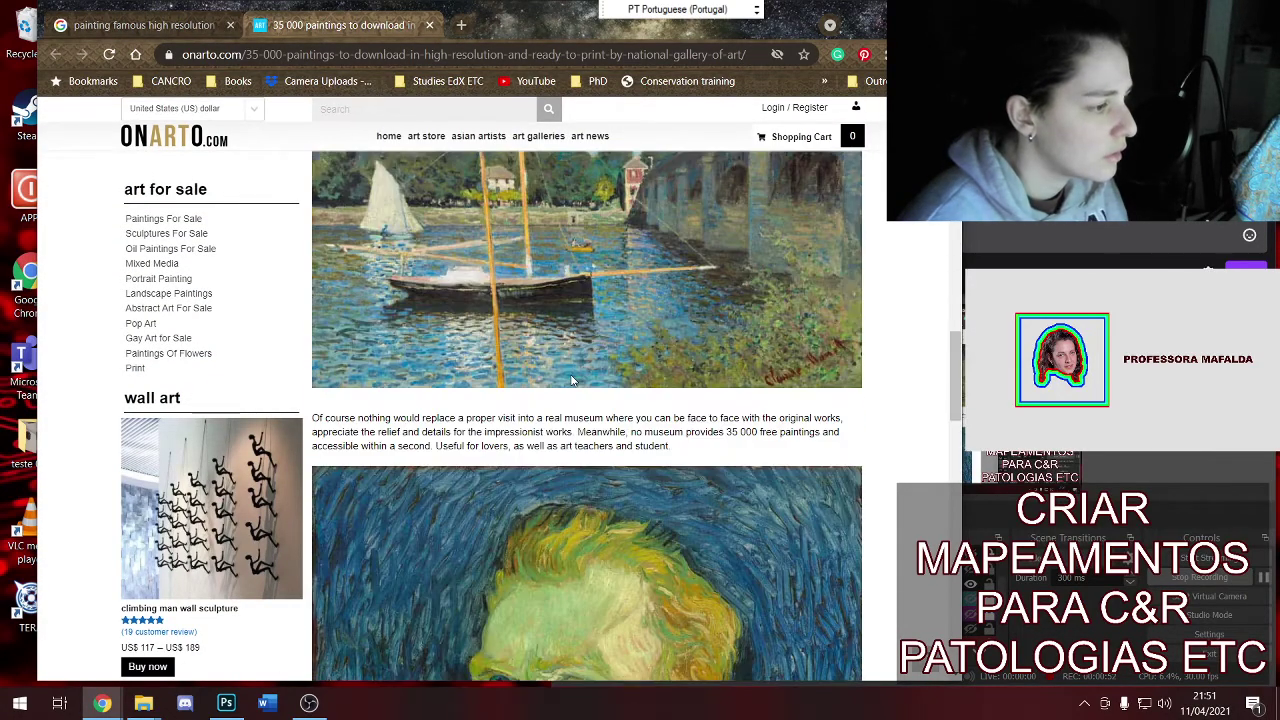
scroll(572, 380, down, 4)
Save the self-portrait into Downloads and confirm the 118 KB JPG in Explorer
right_click(483, 348)
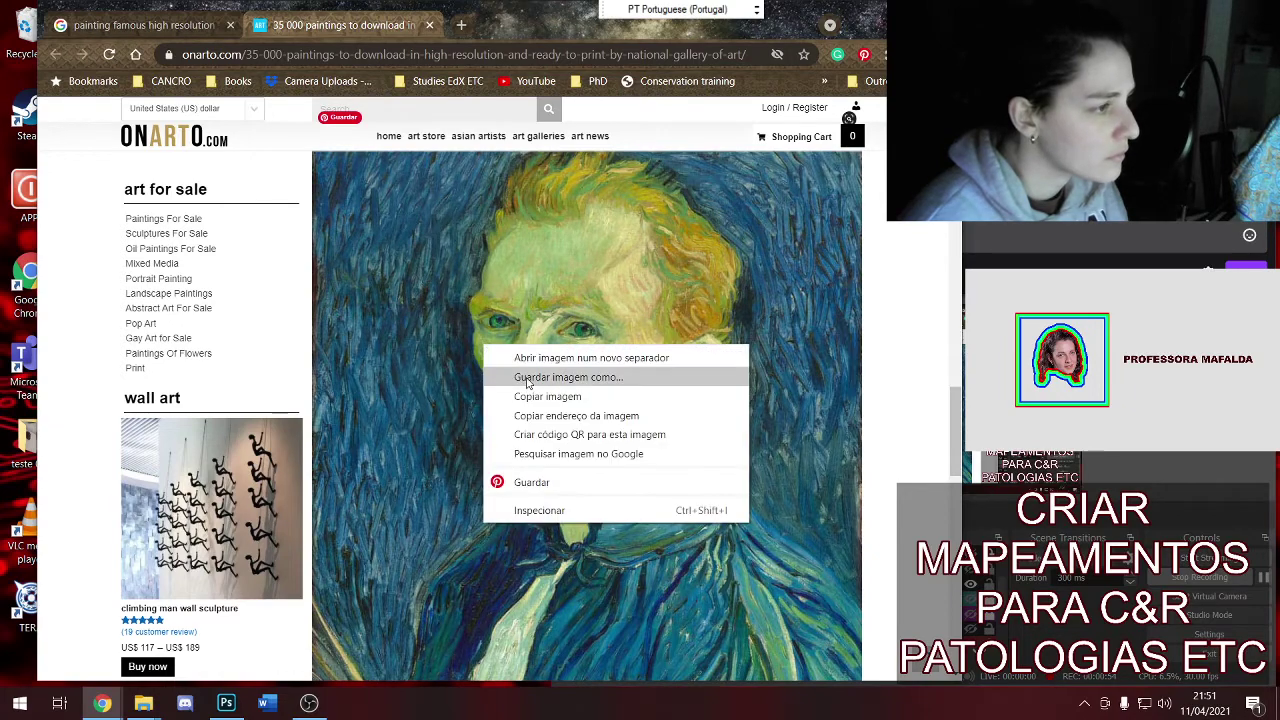
click(527, 379)
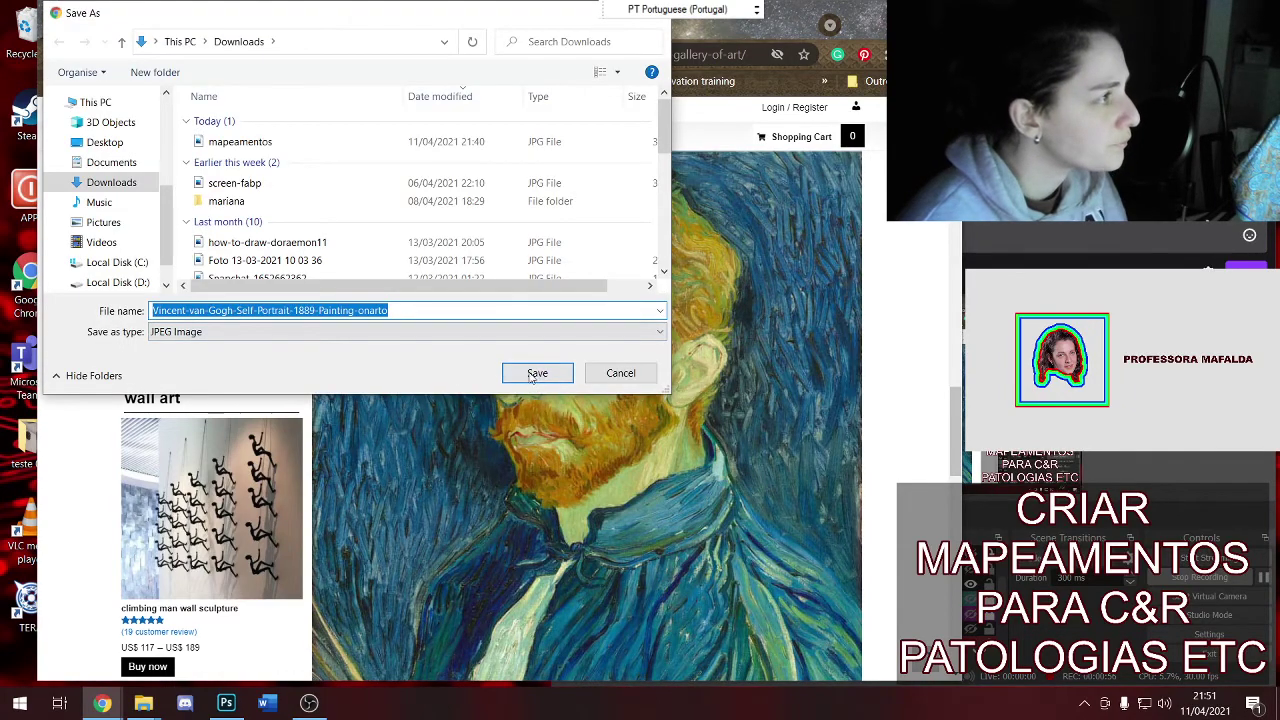
click(535, 373)
mouse_move(143, 703)
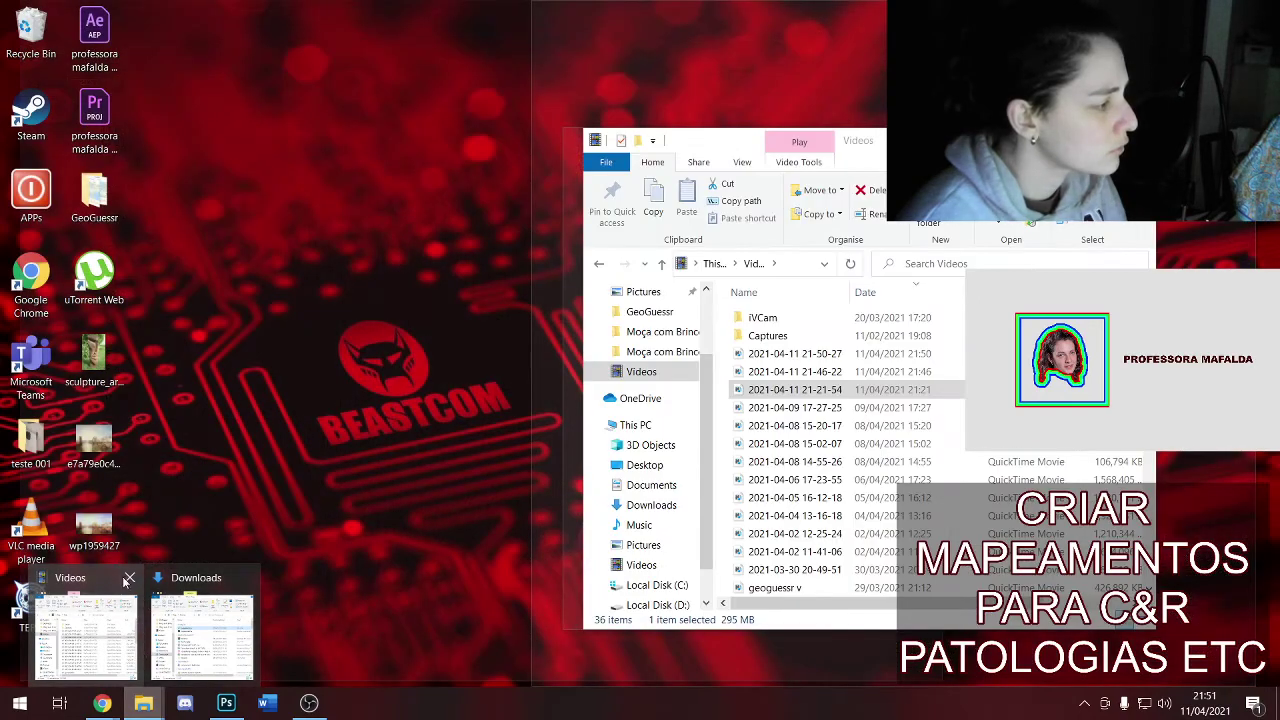
click(130, 578)
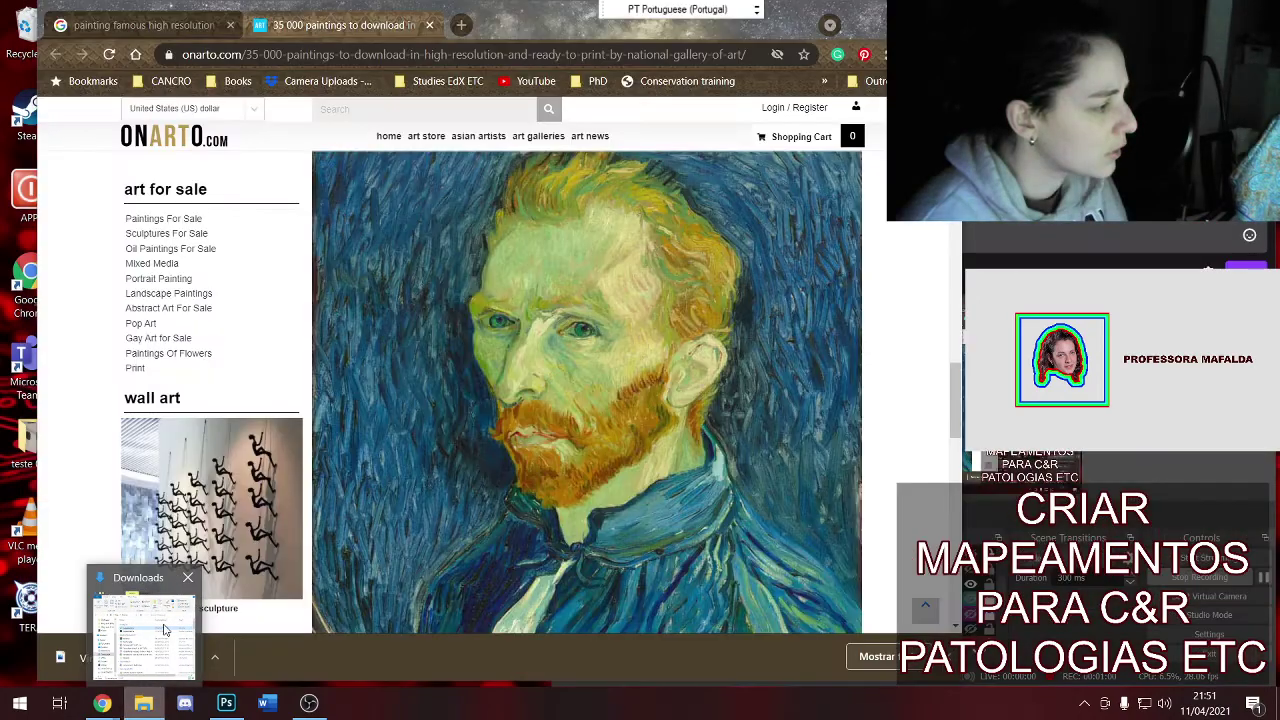
click(165, 630)
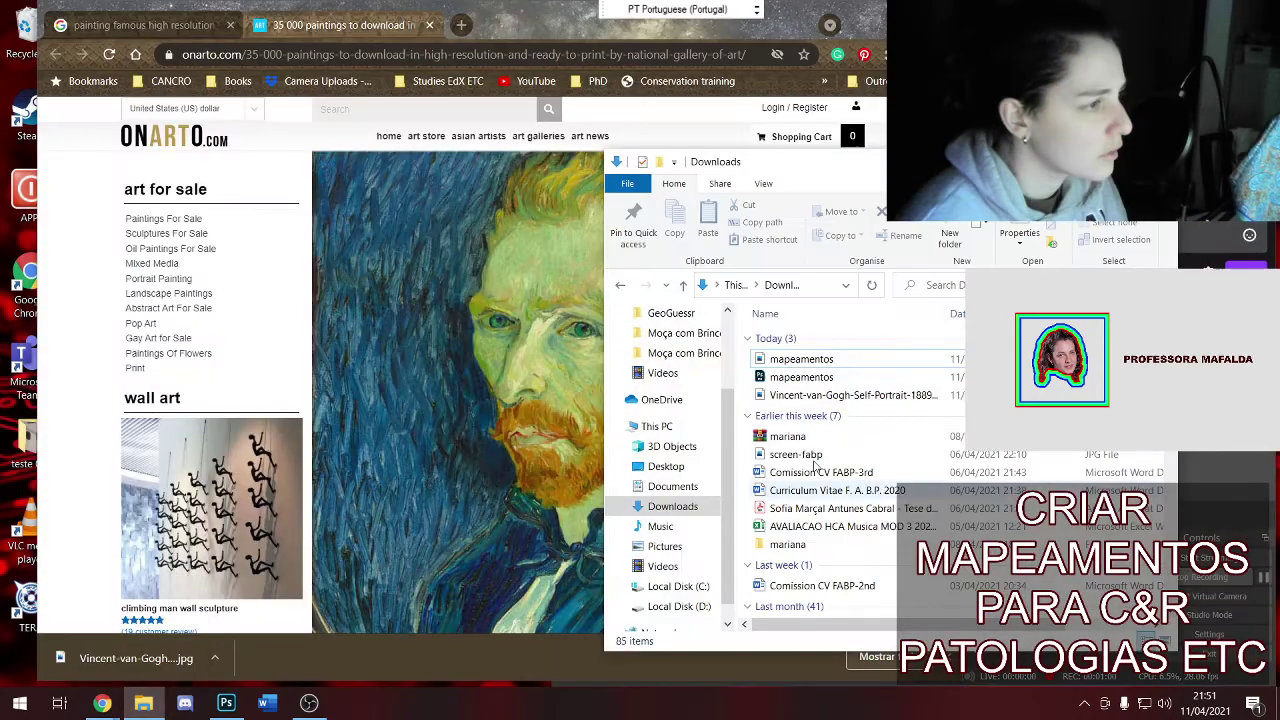
click(866, 397)
drag(943, 626, 1015, 626)
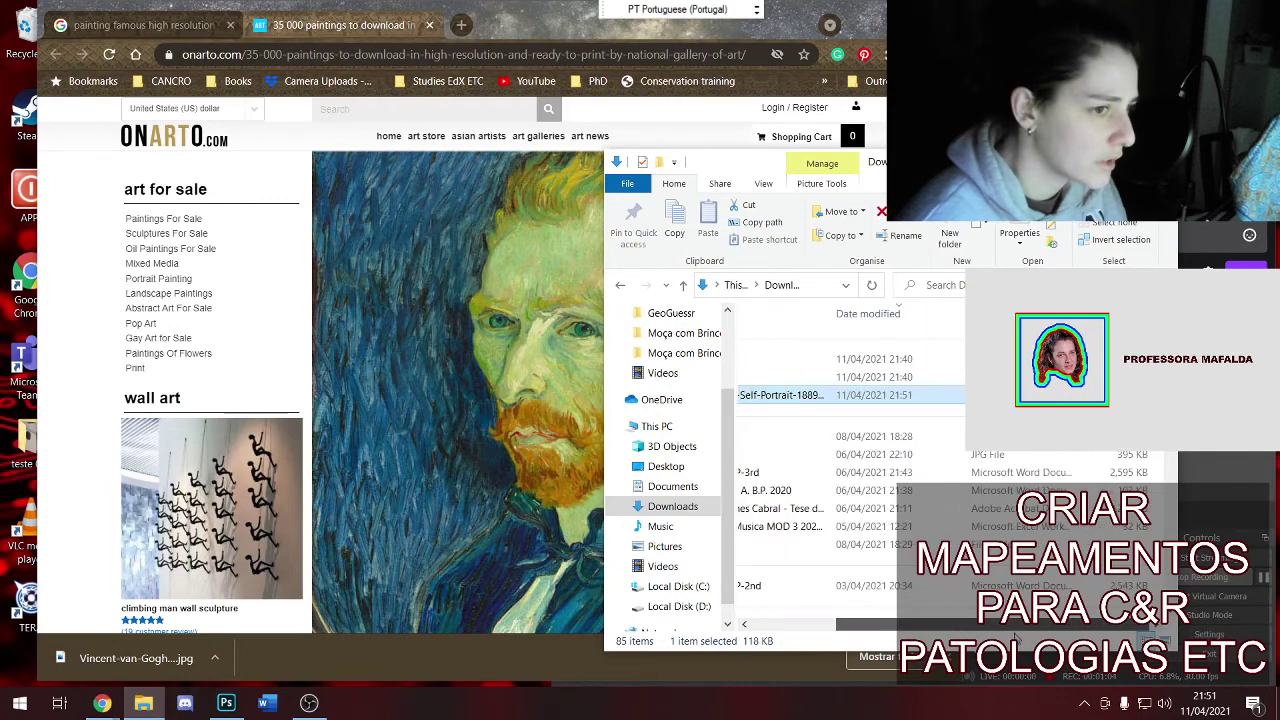
drag(900, 625, 790, 625)
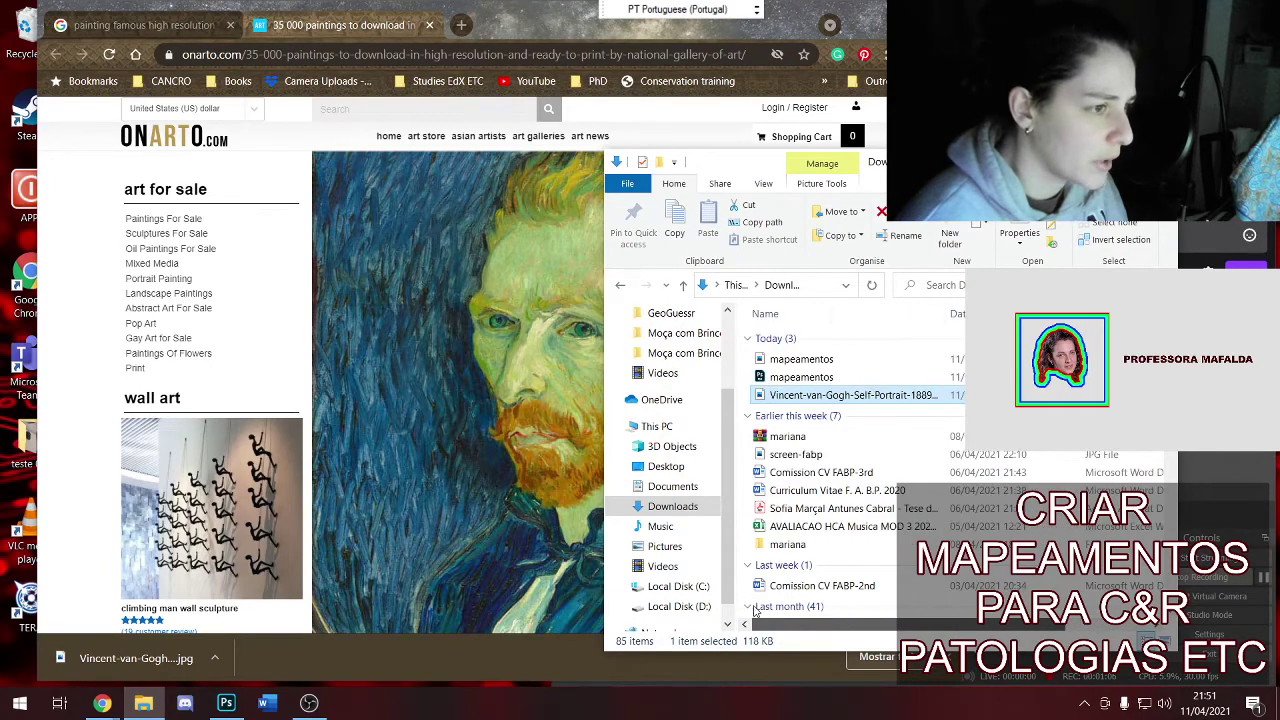
Return to the onarto page and scroll through it
click(419, 328)
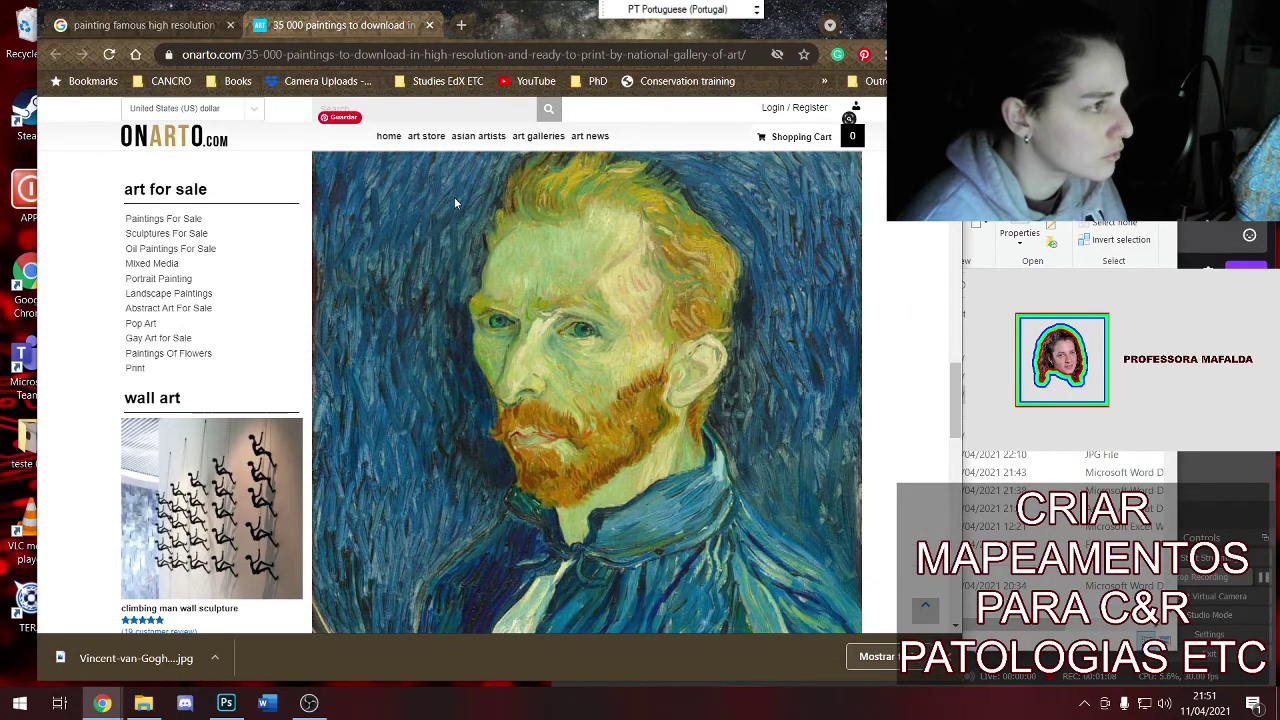
scroll(454, 197, down, 10)
scroll(454, 197, up, 4)
scroll(454, 197, up, 3)
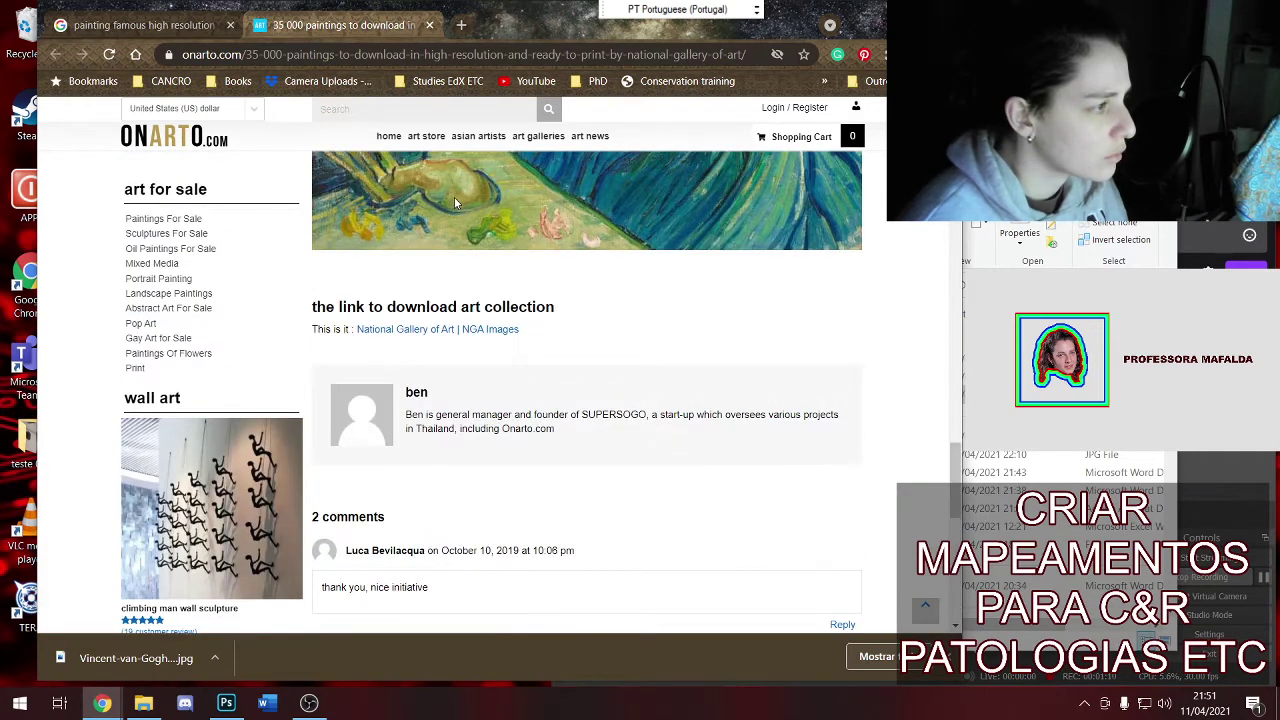
Reach the Agrippine et Germanicus painting via the National Gallery's Wikimedia Commons category
click(450, 329)
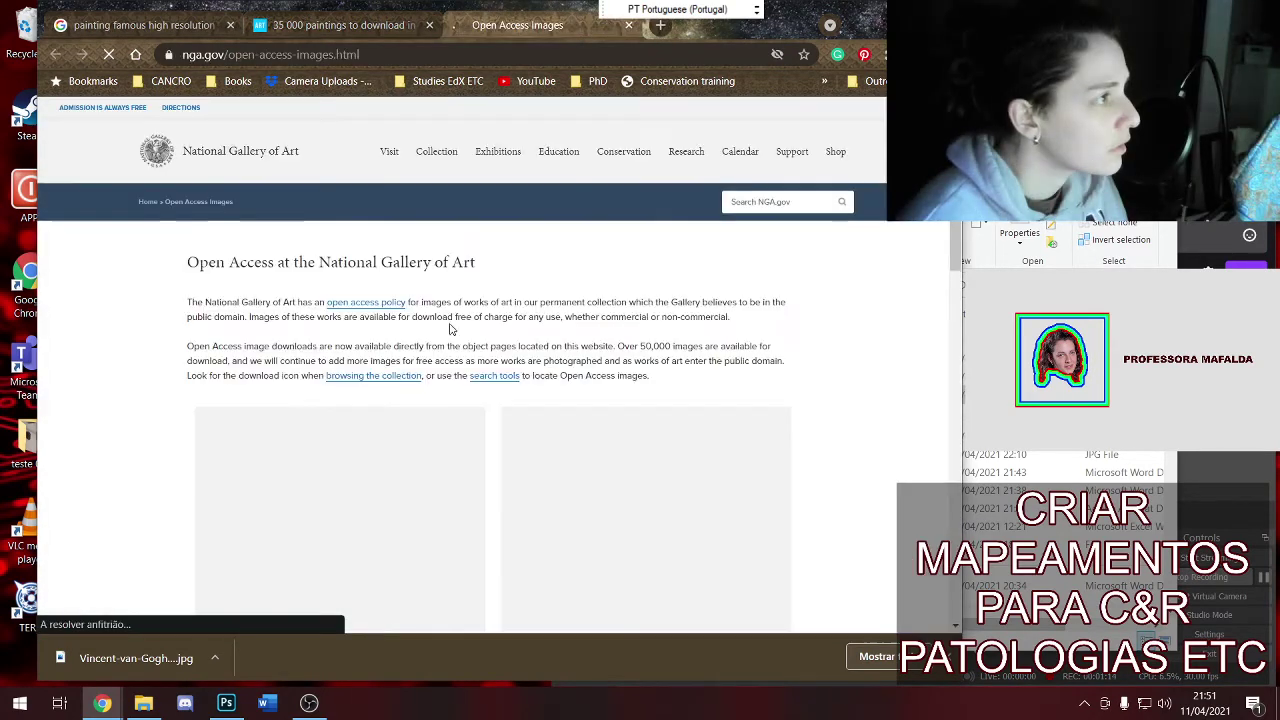
scroll(452, 305, down, 4)
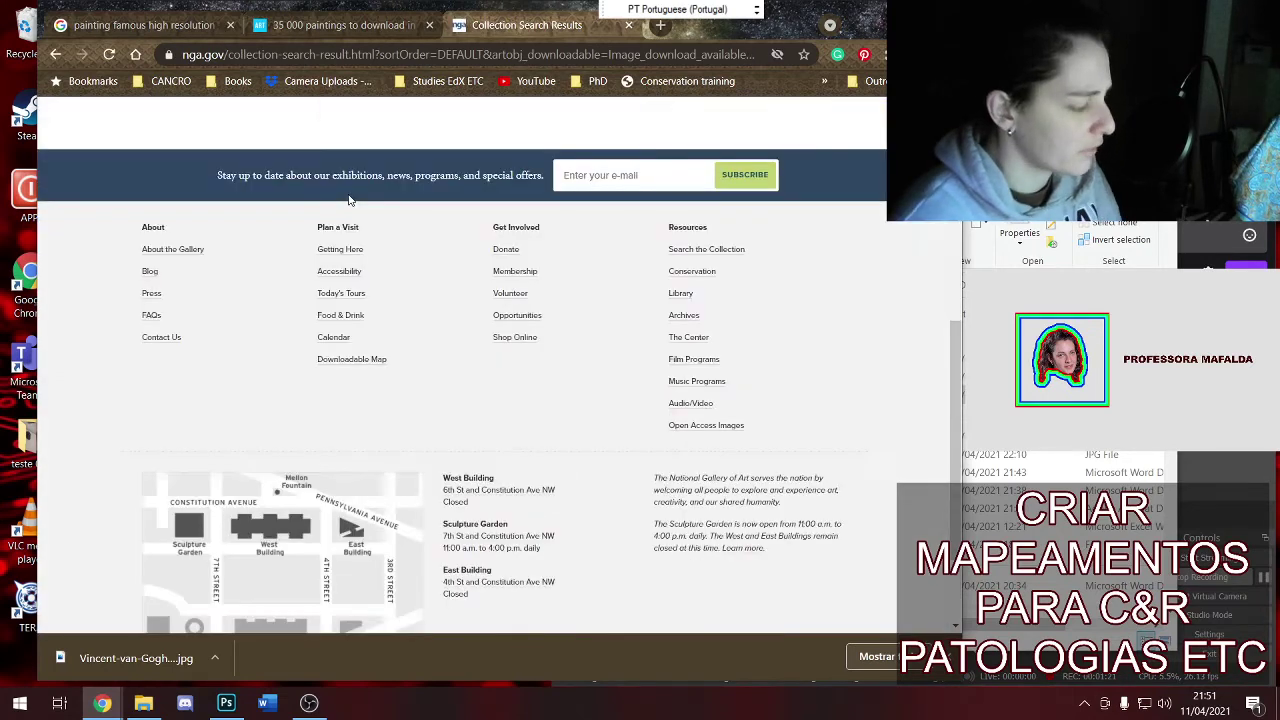
key(alt+Left)
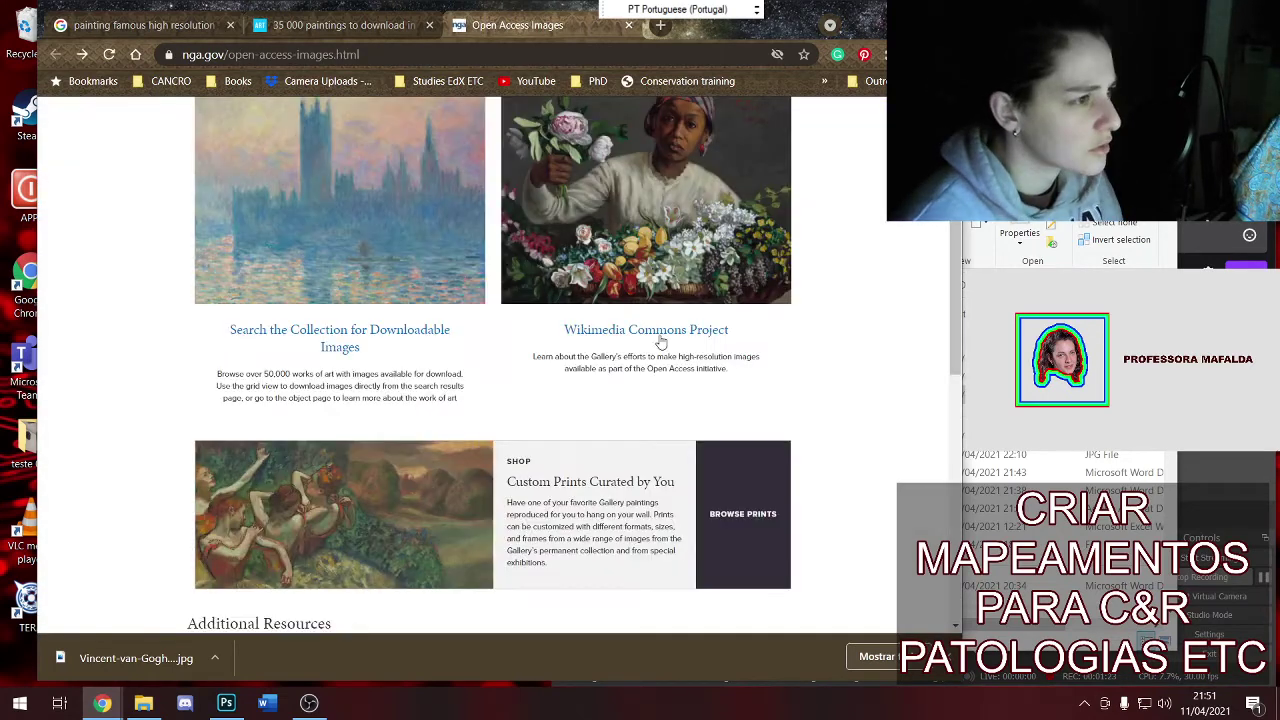
click(705, 240)
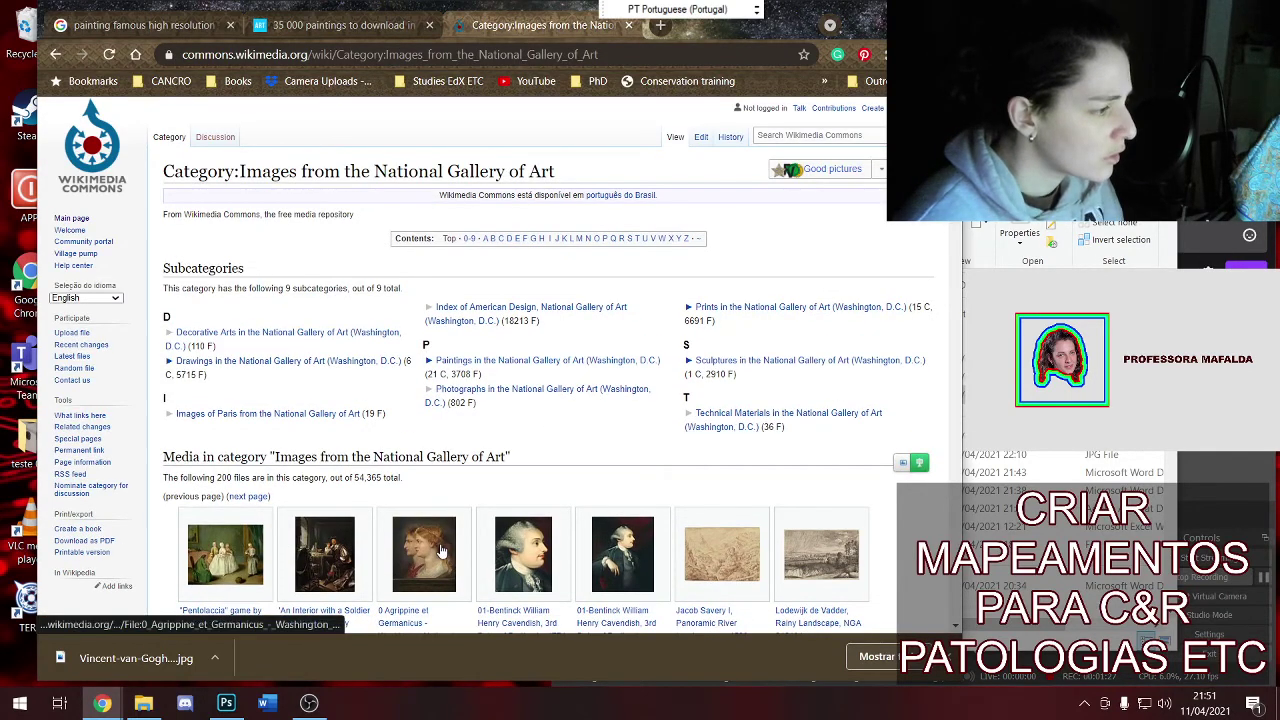
click(452, 560)
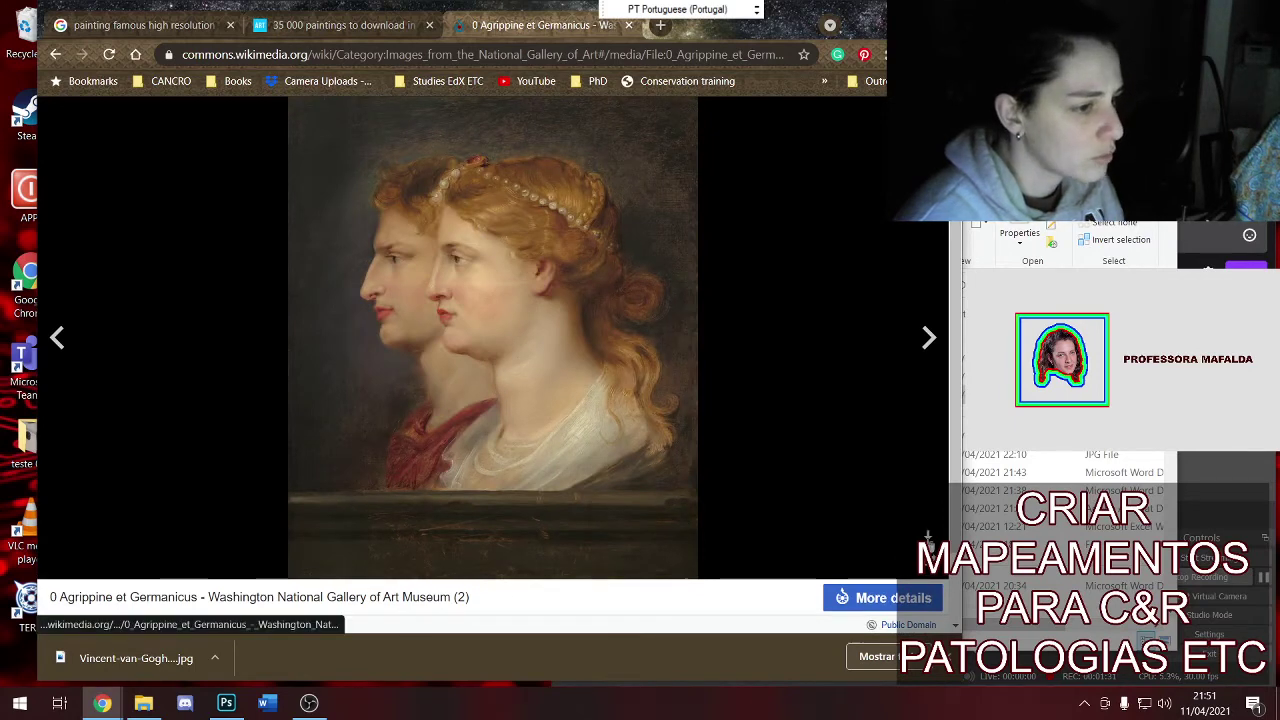
Download the 3415 × 4000 px original file and select it in Downloads
click(928, 538)
click(742, 436)
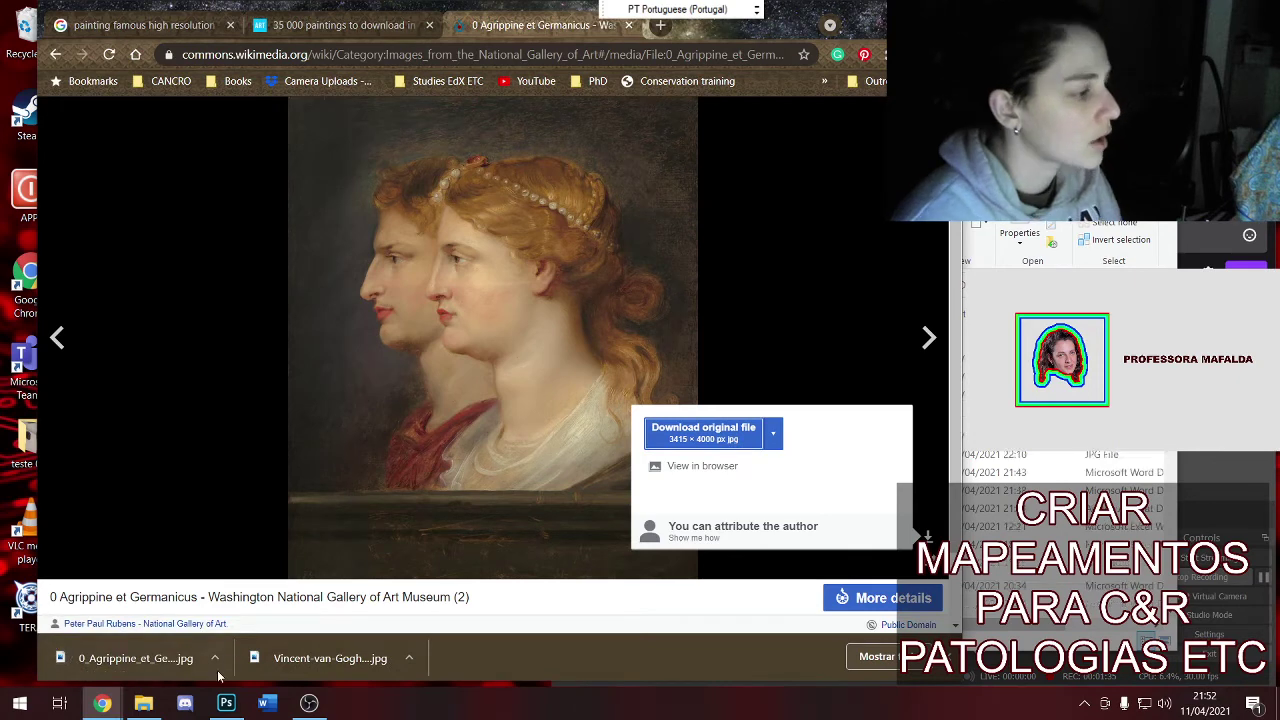
click(214, 658)
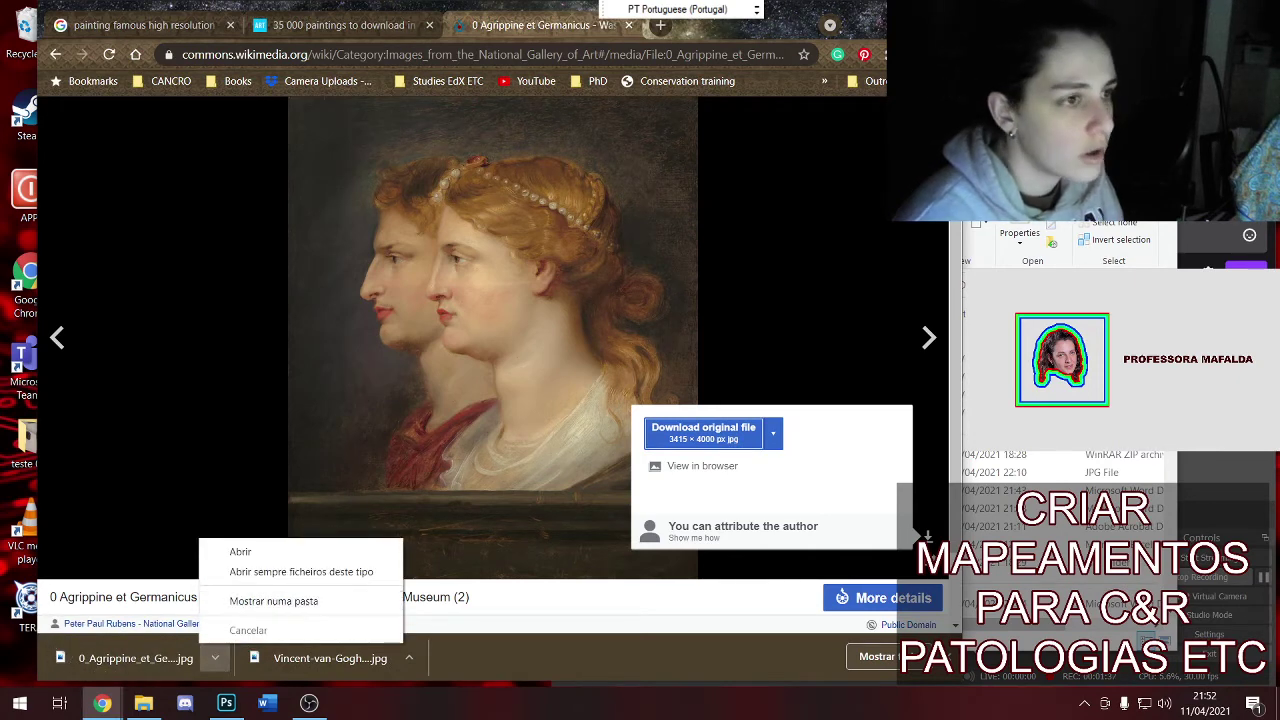
click(270, 601)
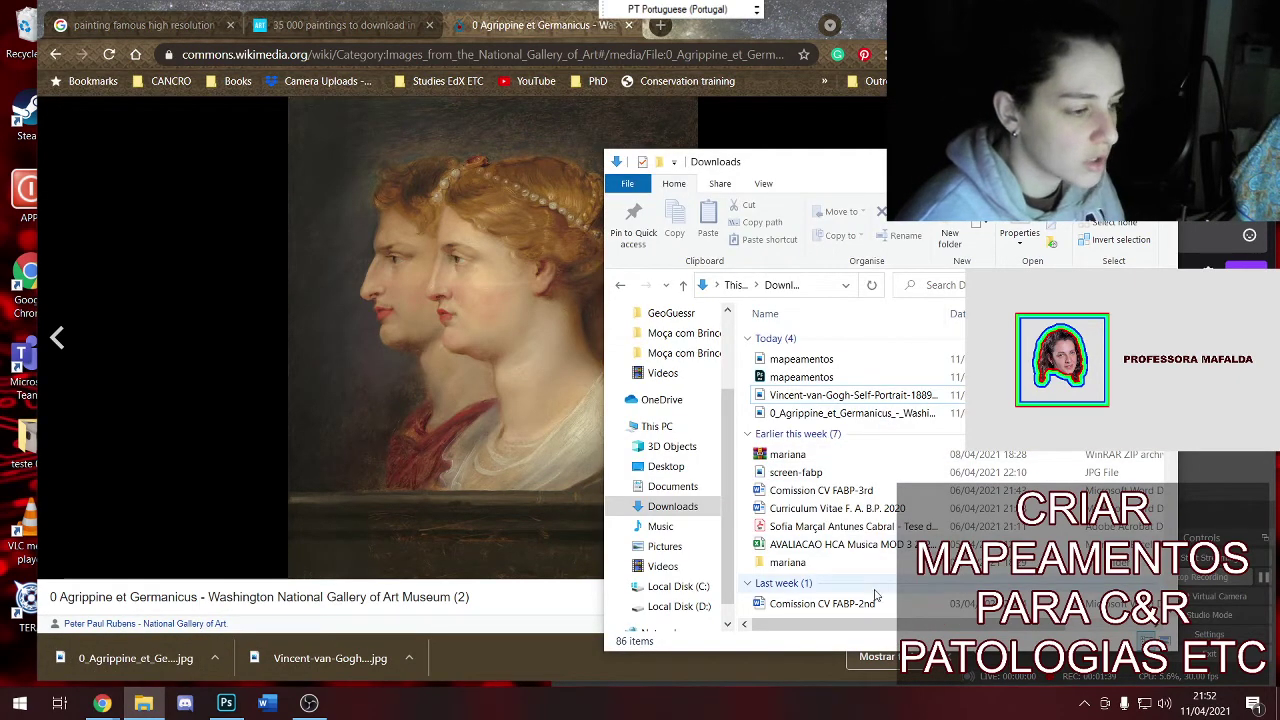
drag(900, 626, 985, 627)
click(856, 415)
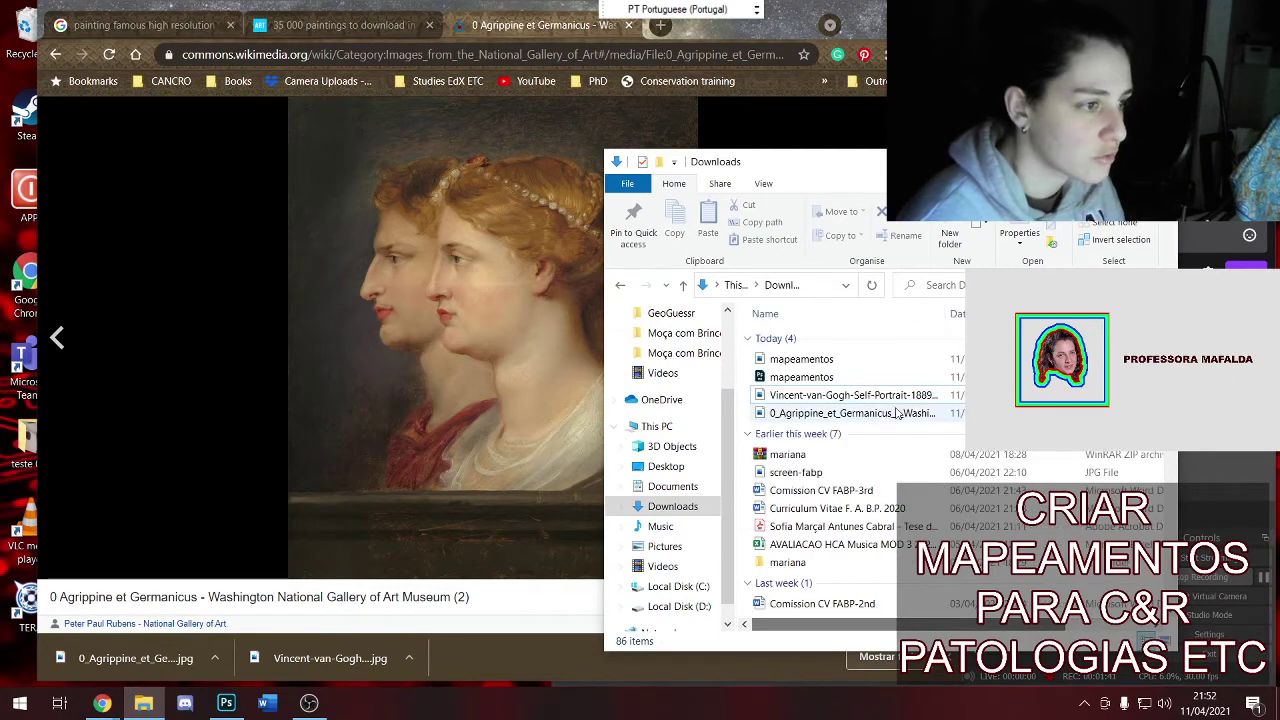
Open the downloaded painting JPG with Adobe Photoshop 2020, then bring Chrome back up
right_click(856, 415)
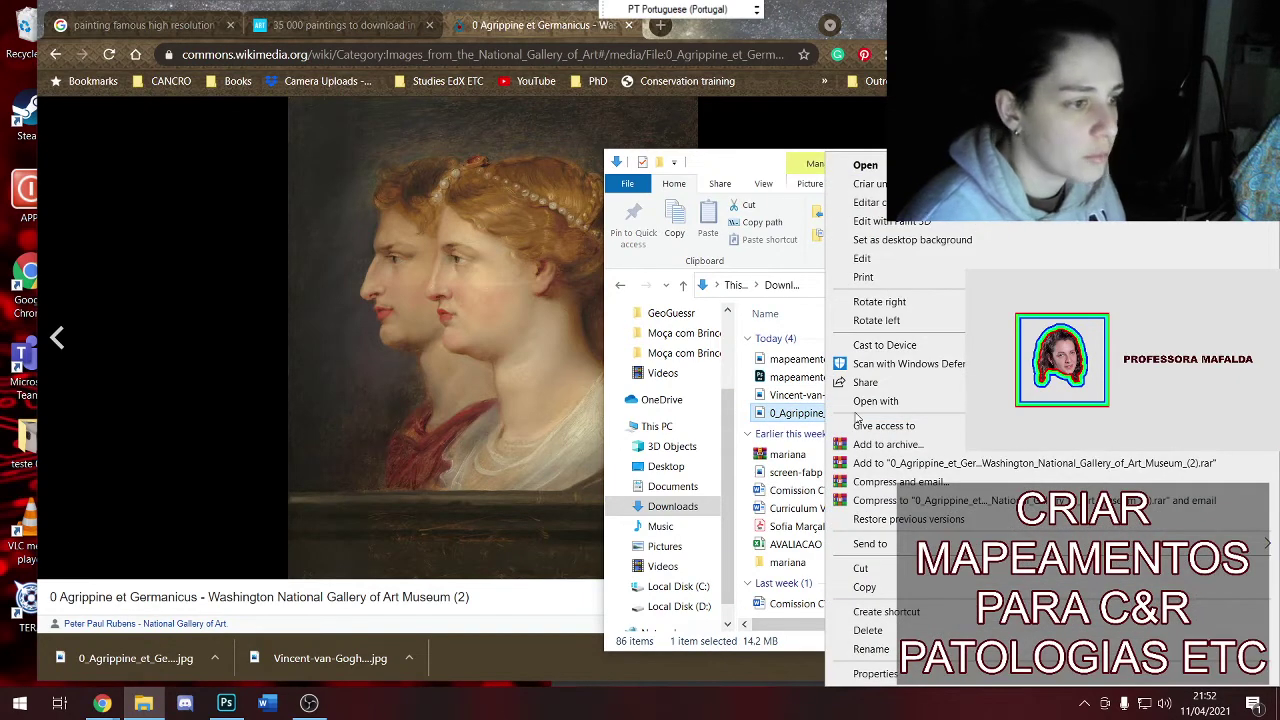
mouse_move(876, 401)
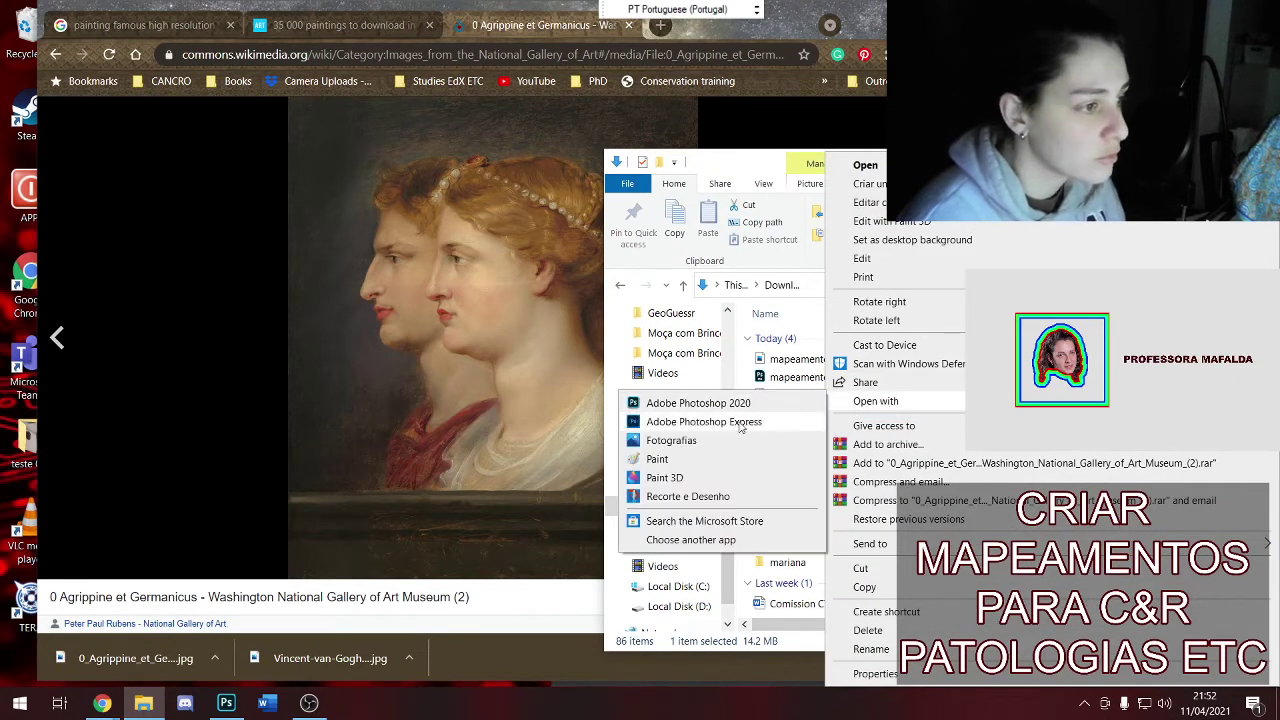
click(720, 403)
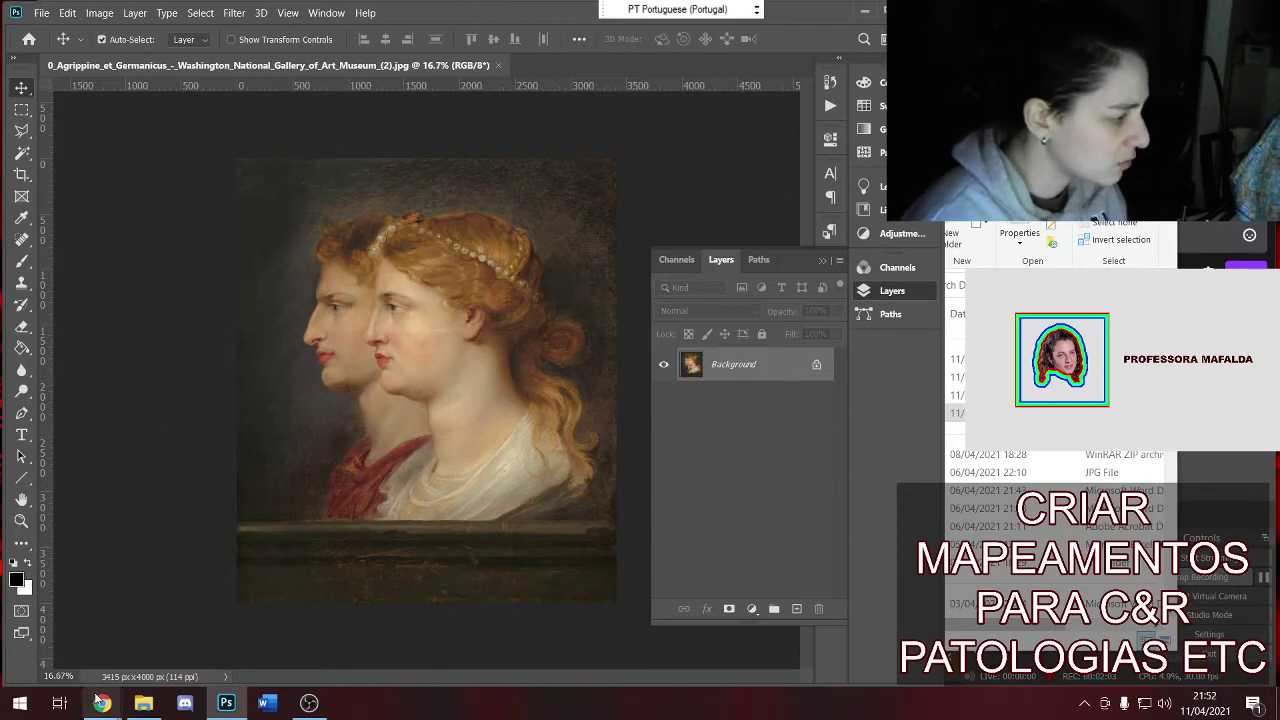
mouse_move(101, 703)
click(170, 645)
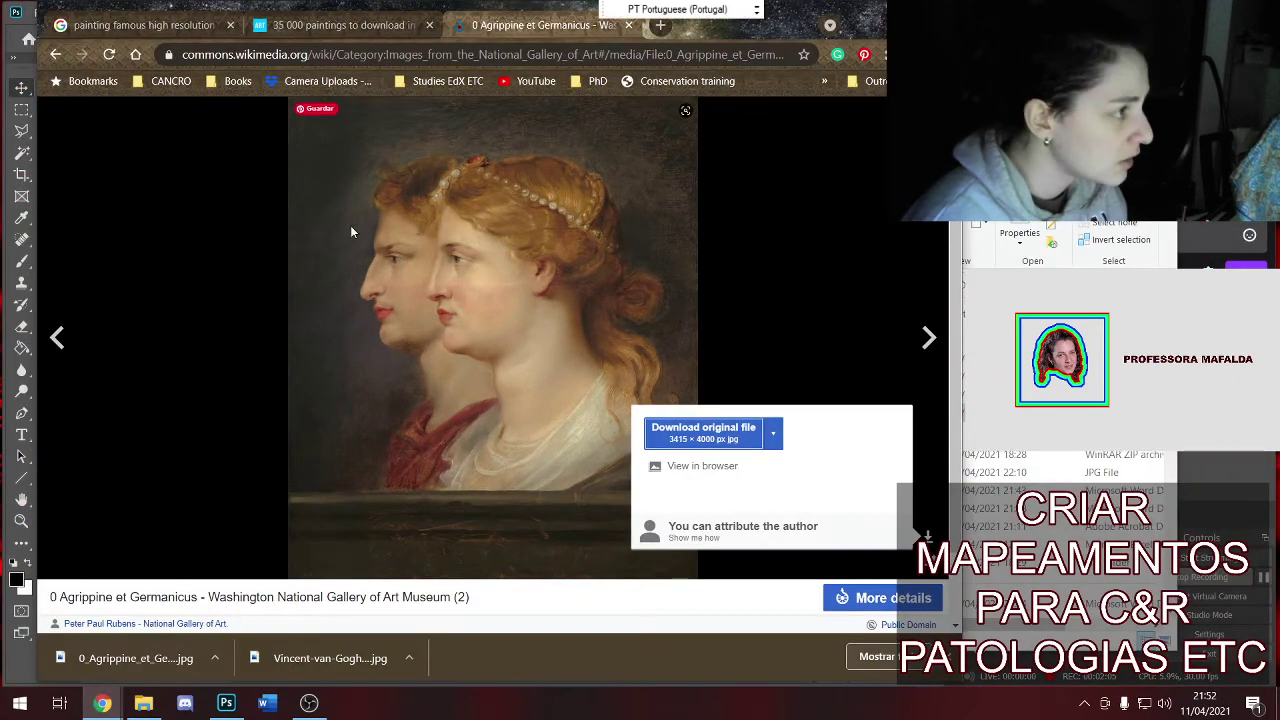
Search Google Images for 'pintura no cavalete', preview the first easel photo, then return to Photoshop
click(347, 62)
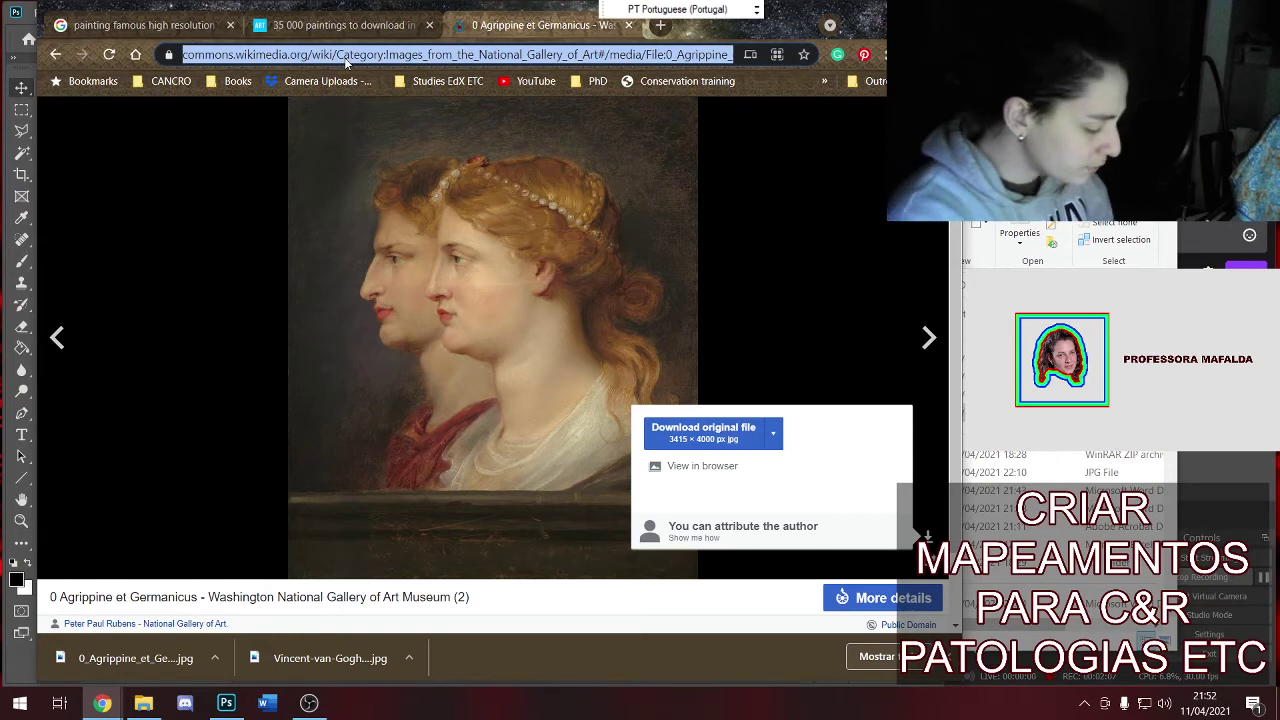
text(paintur)
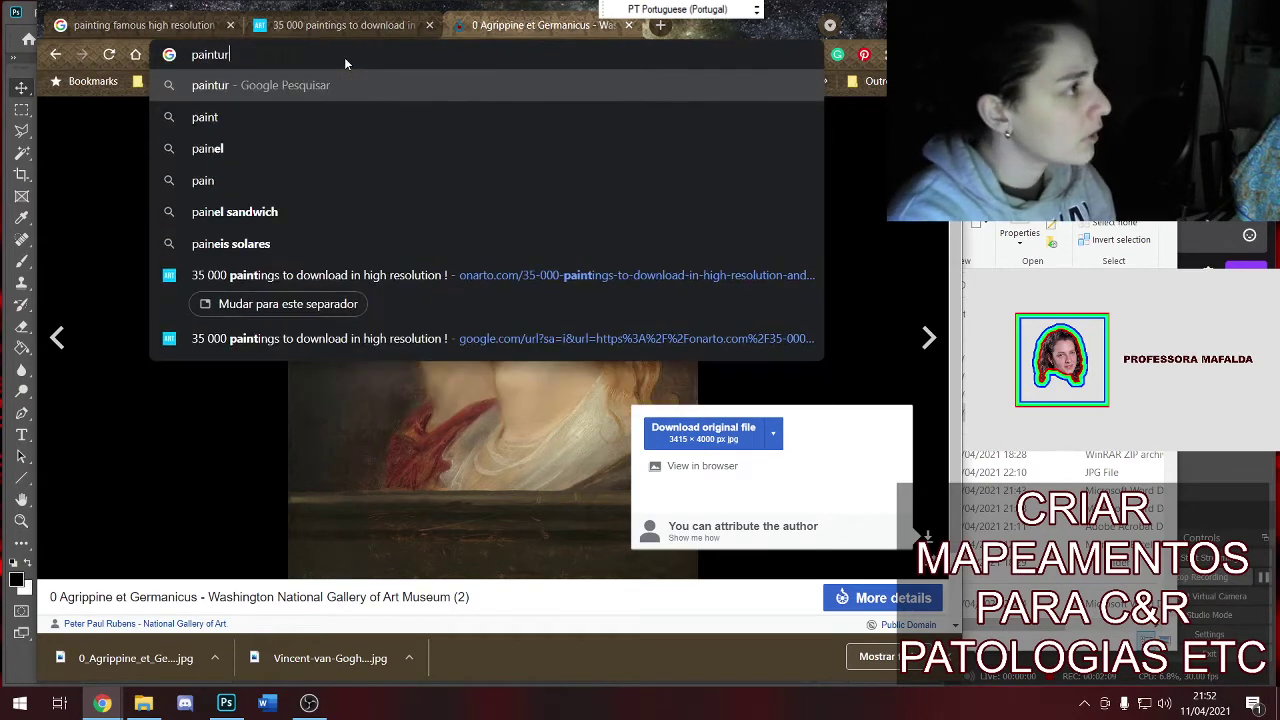
text(a num cavalete)
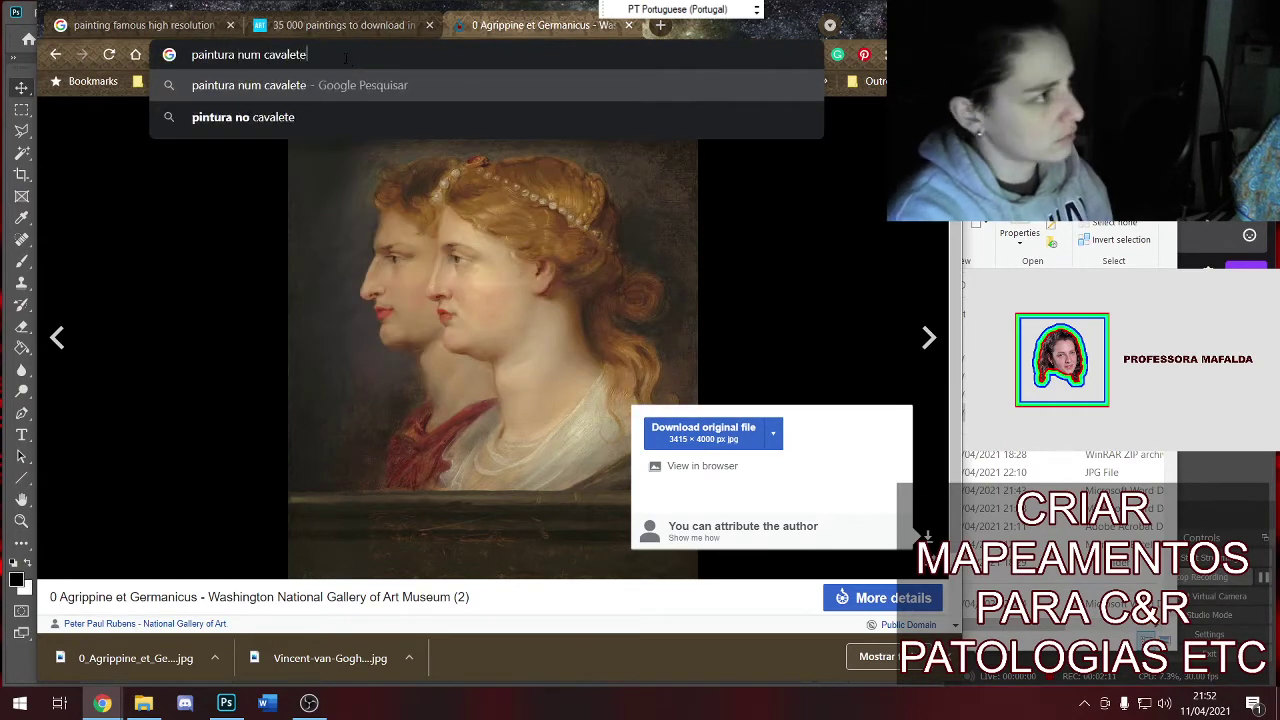
key(Return)
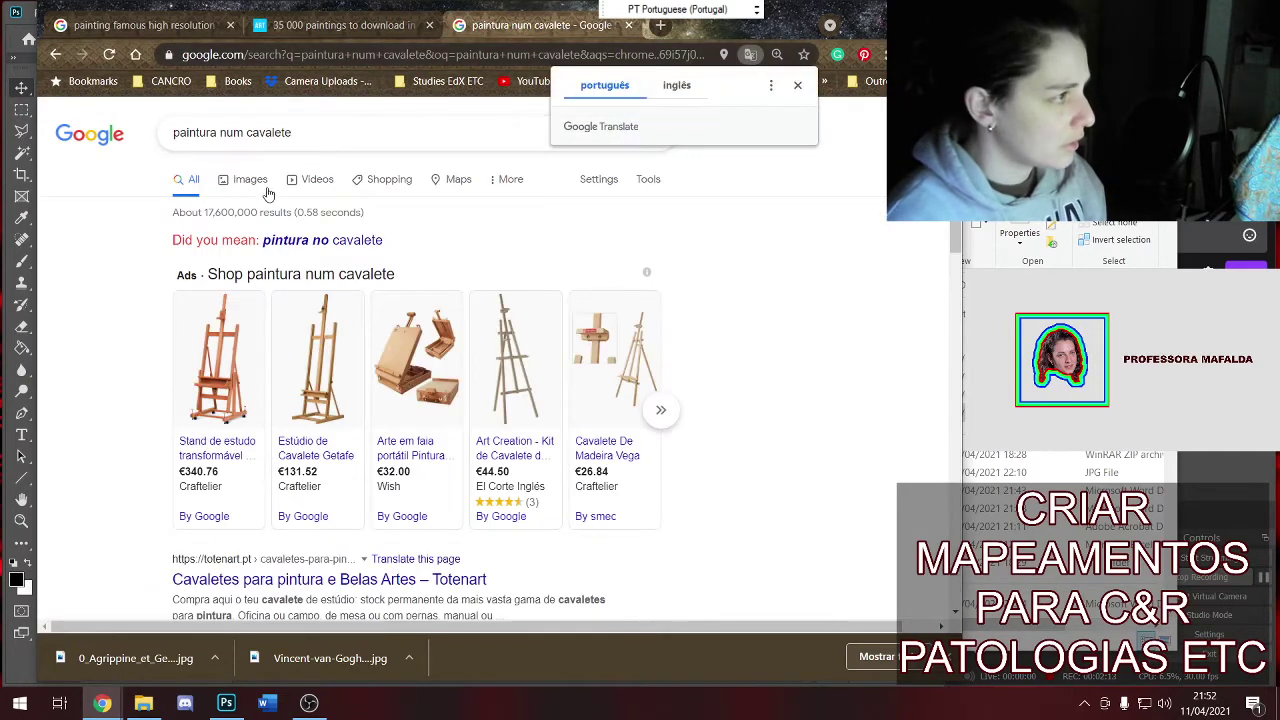
click(225, 188)
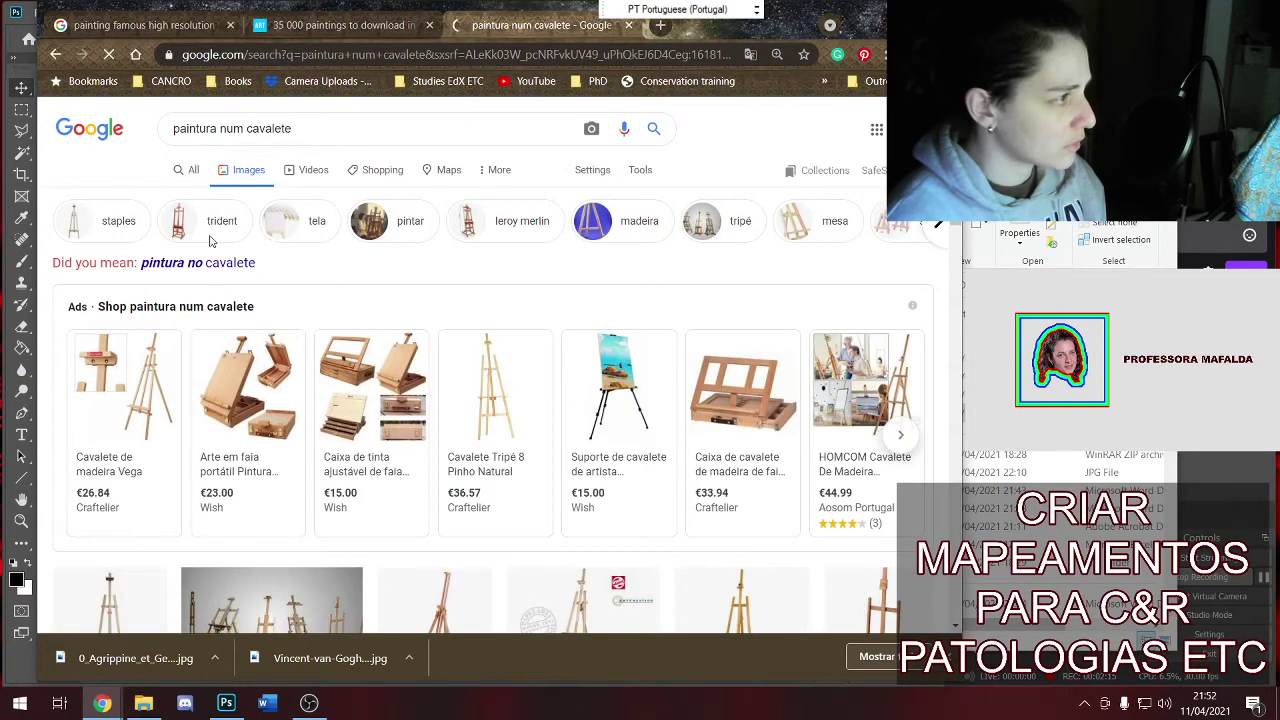
click(208, 263)
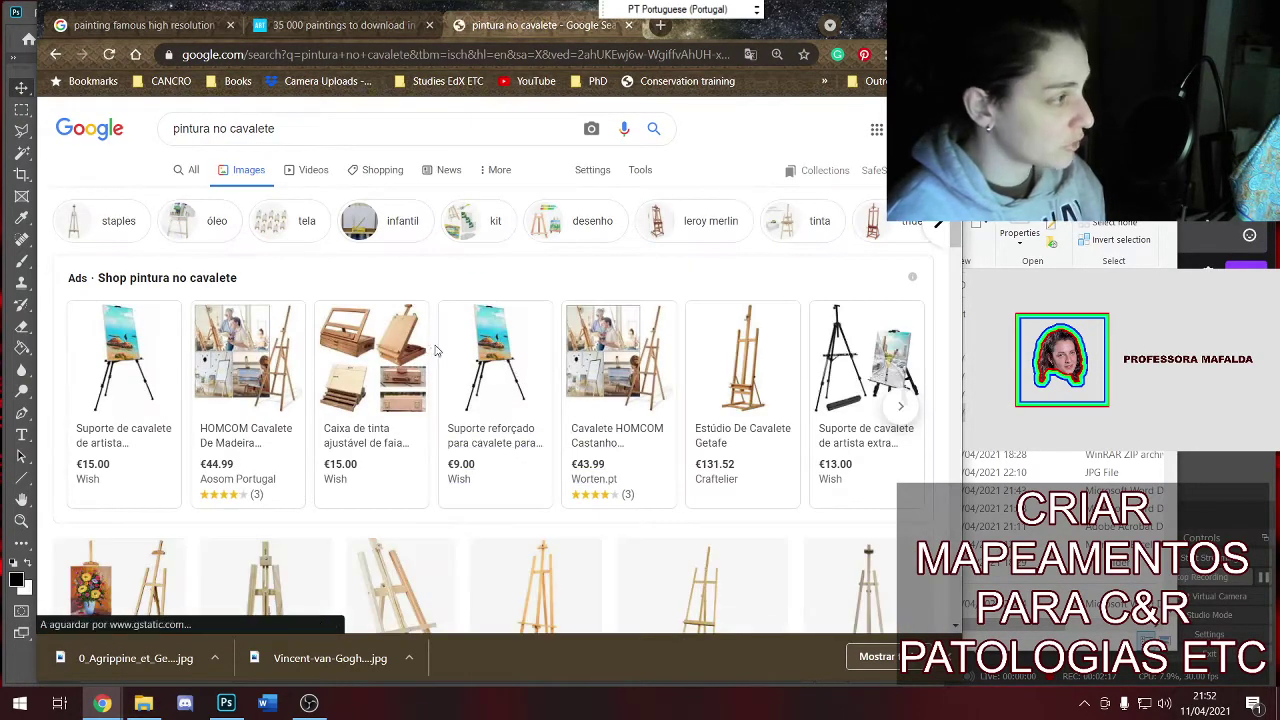
scroll(435, 350, down, 5)
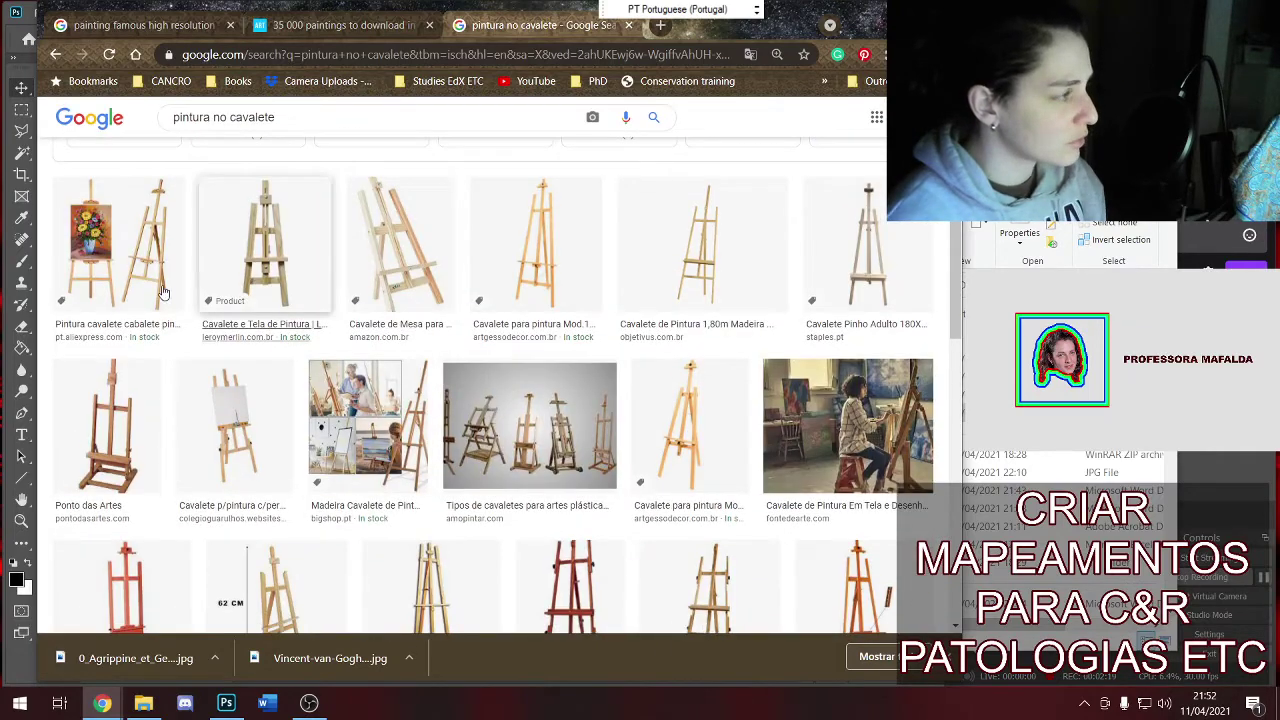
click(163, 291)
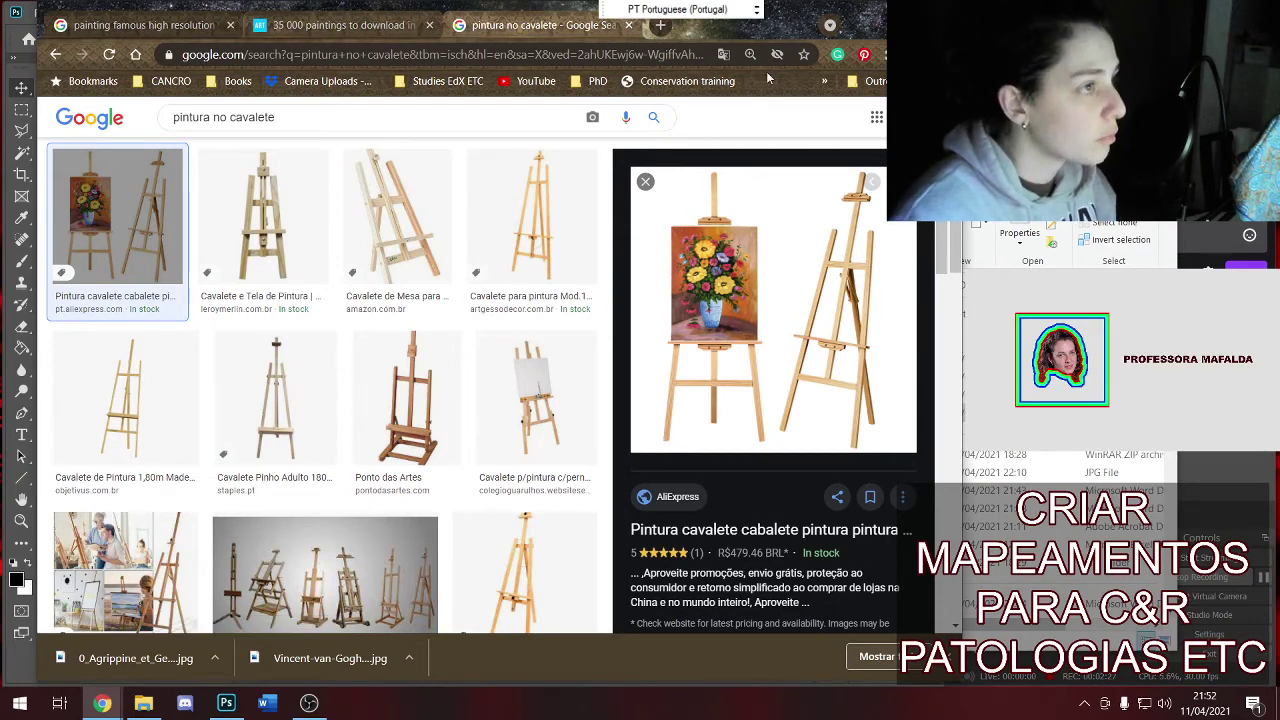
click(866, 16)
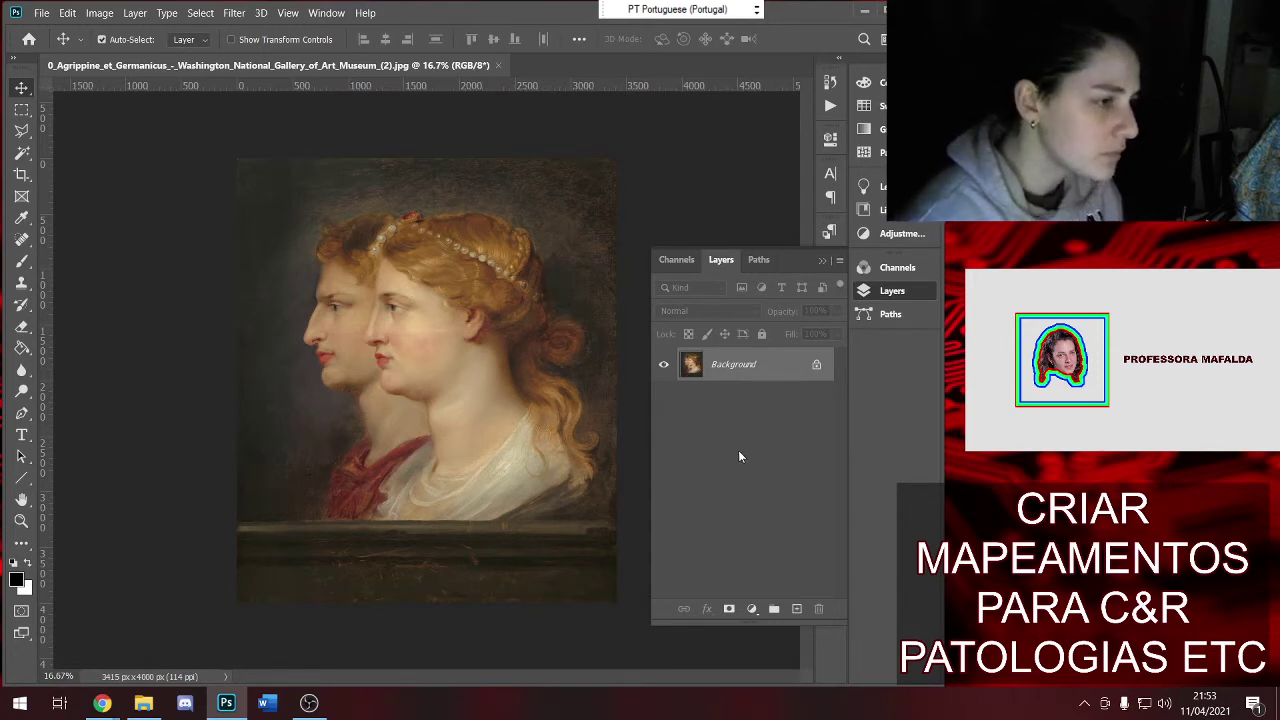
Duplicate the Background, add a Black & White adjustment with tweaked Reds, and merge them
drag(784, 377, 796, 608)
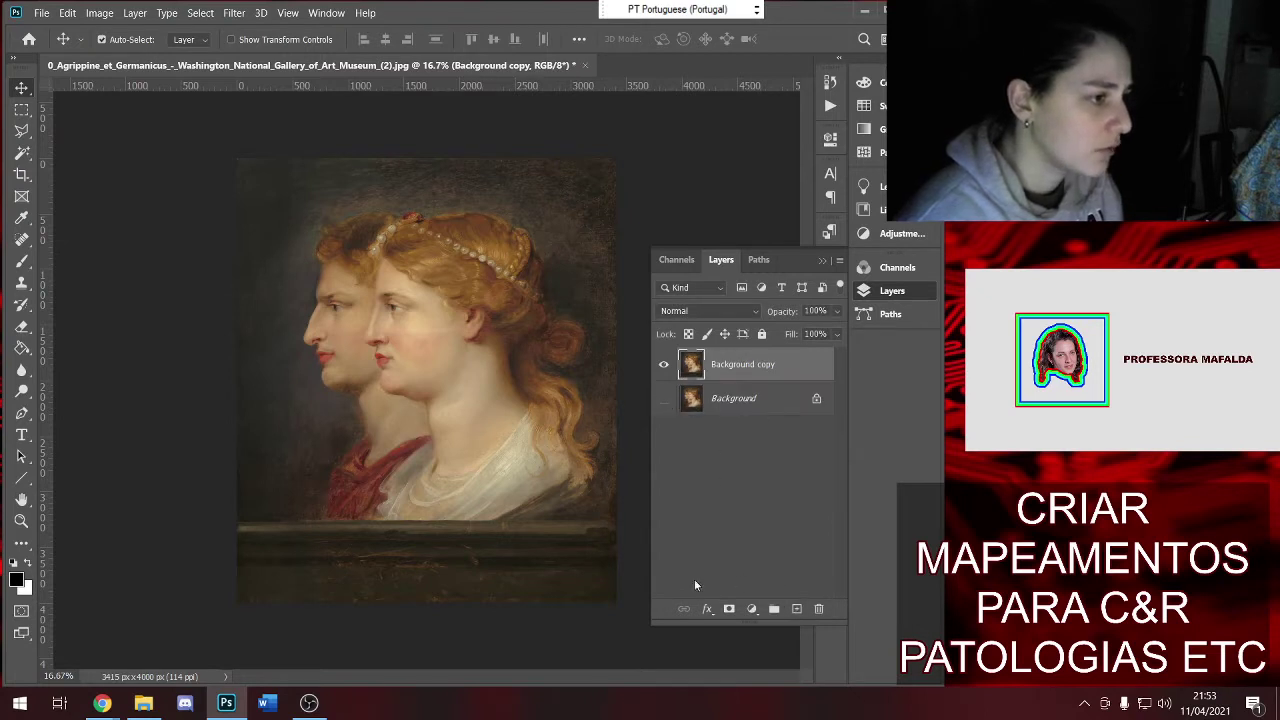
click(752, 608)
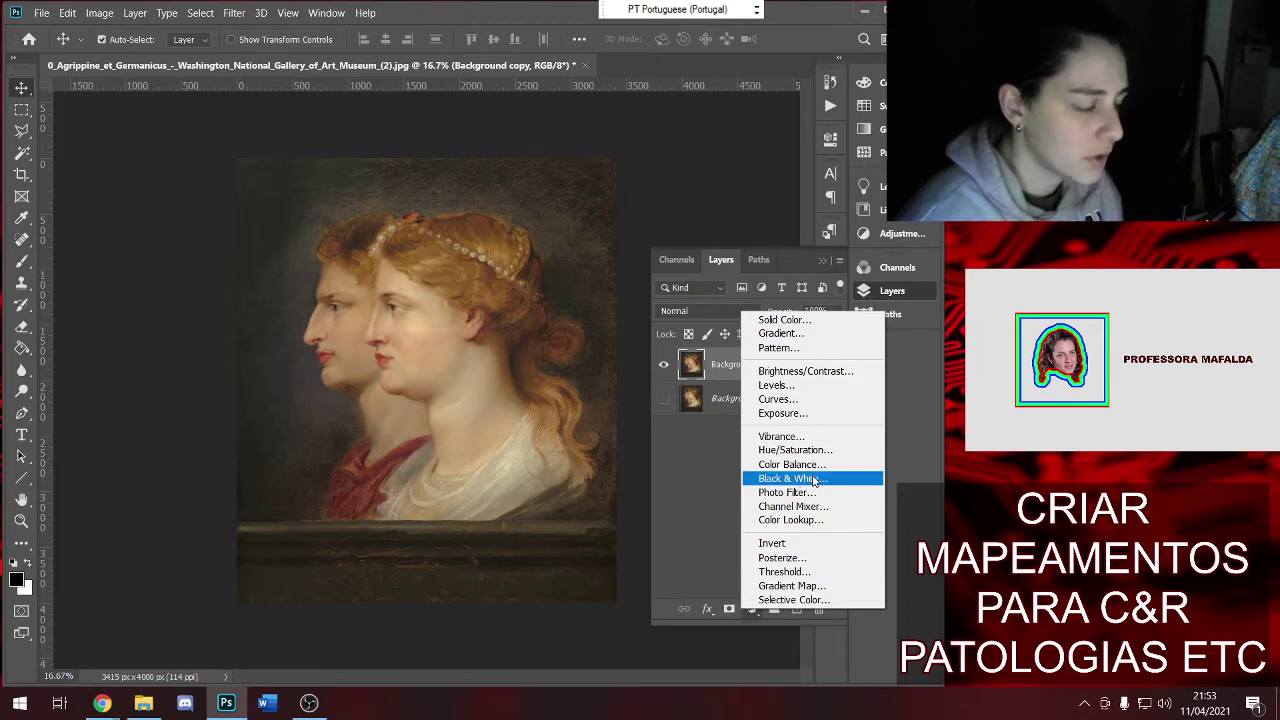
click(816, 480)
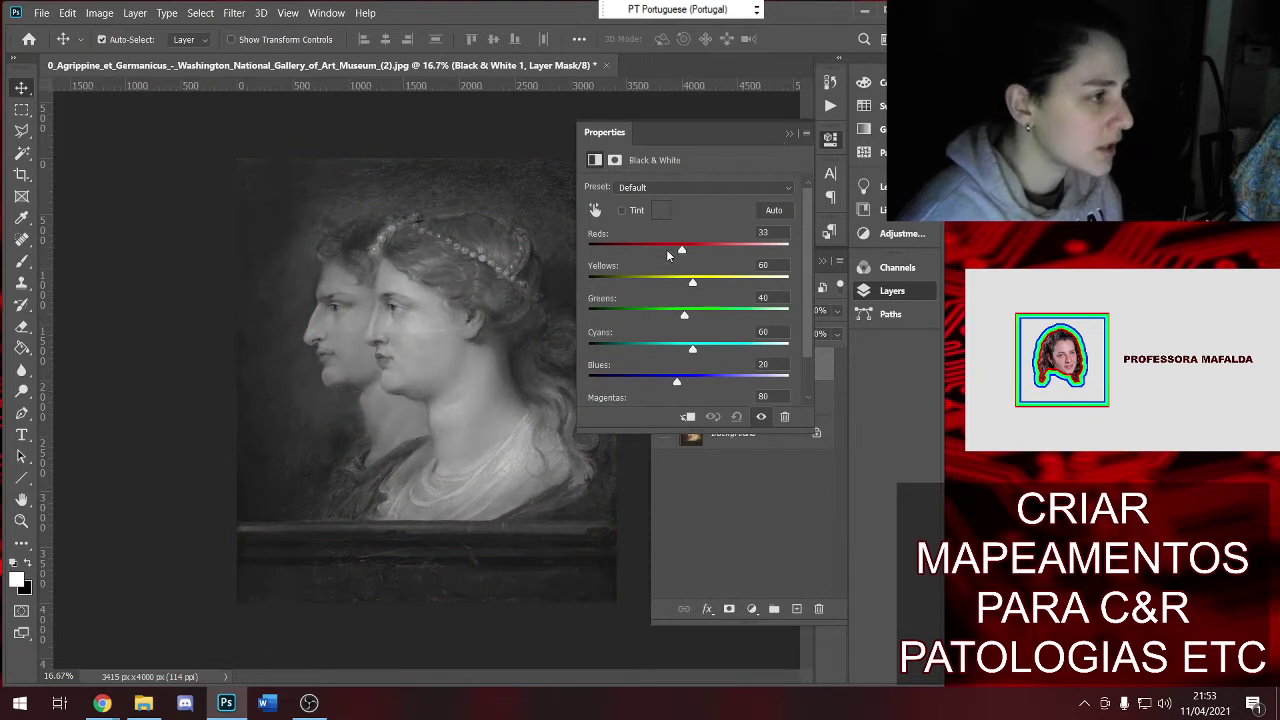
drag(668, 256, 673, 257)
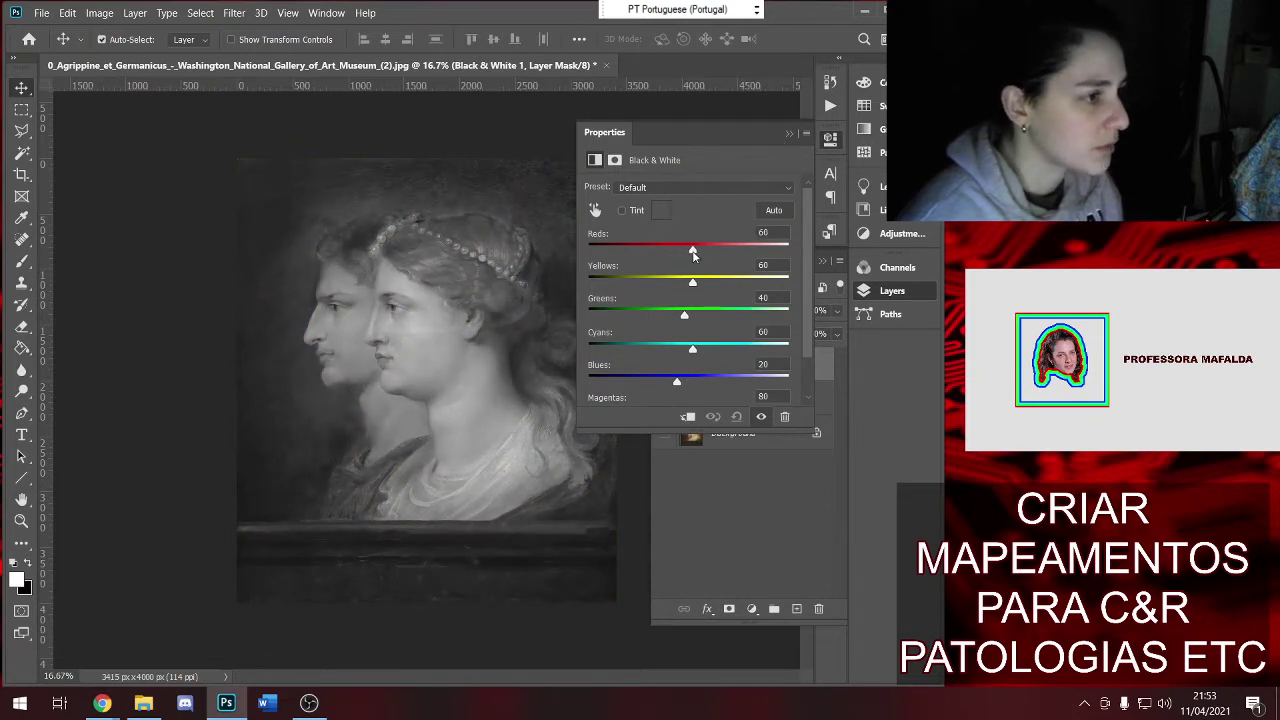
click(789, 134)
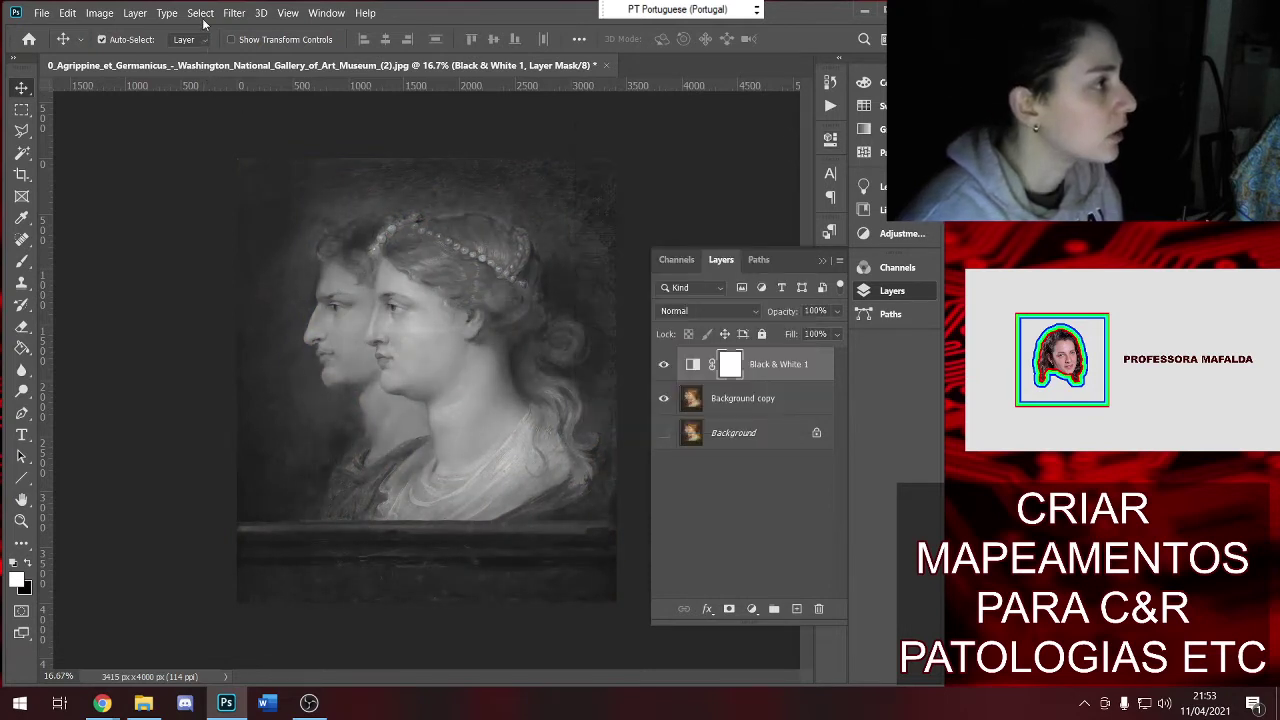
right_click(777, 398)
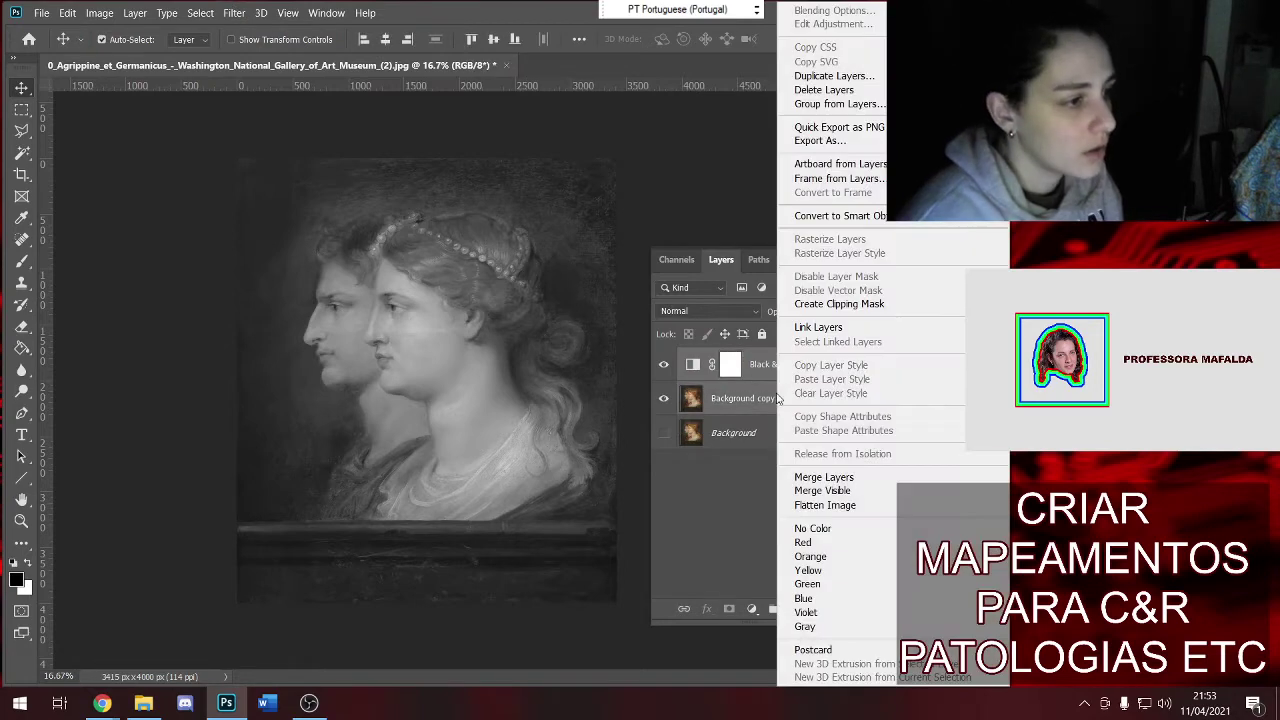
click(824, 479)
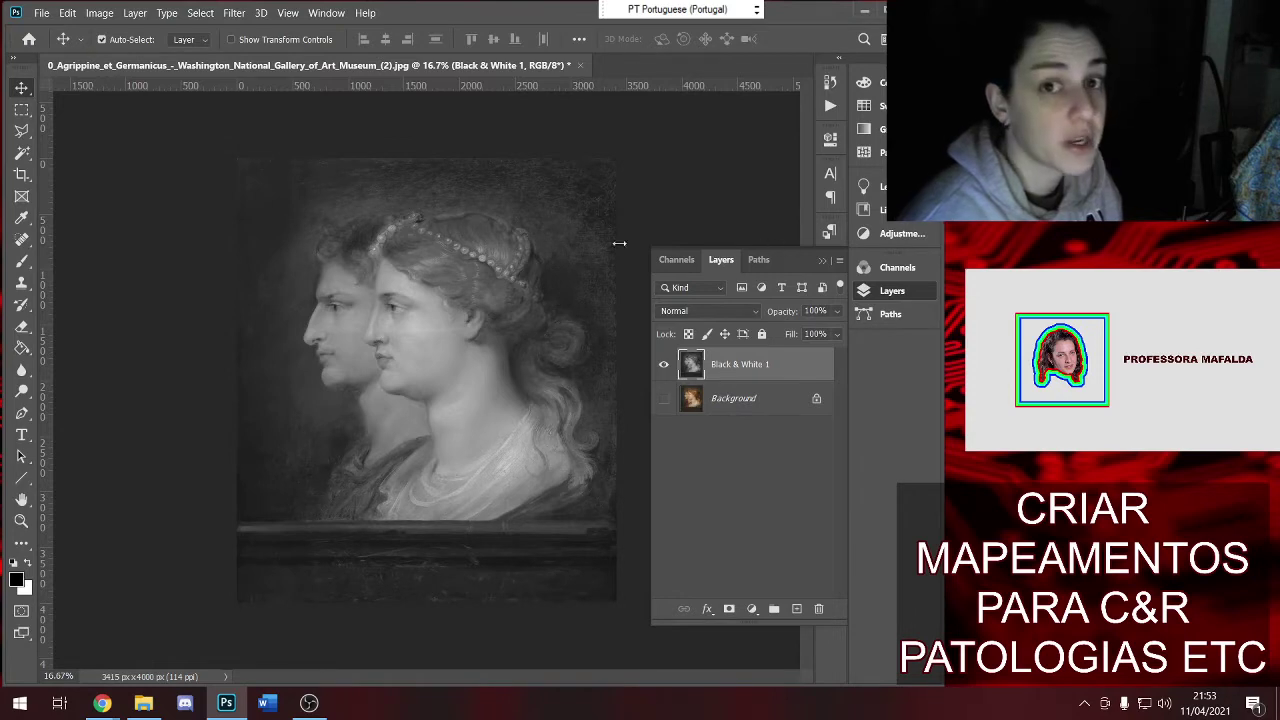
click(234, 12)
click(234, 12)
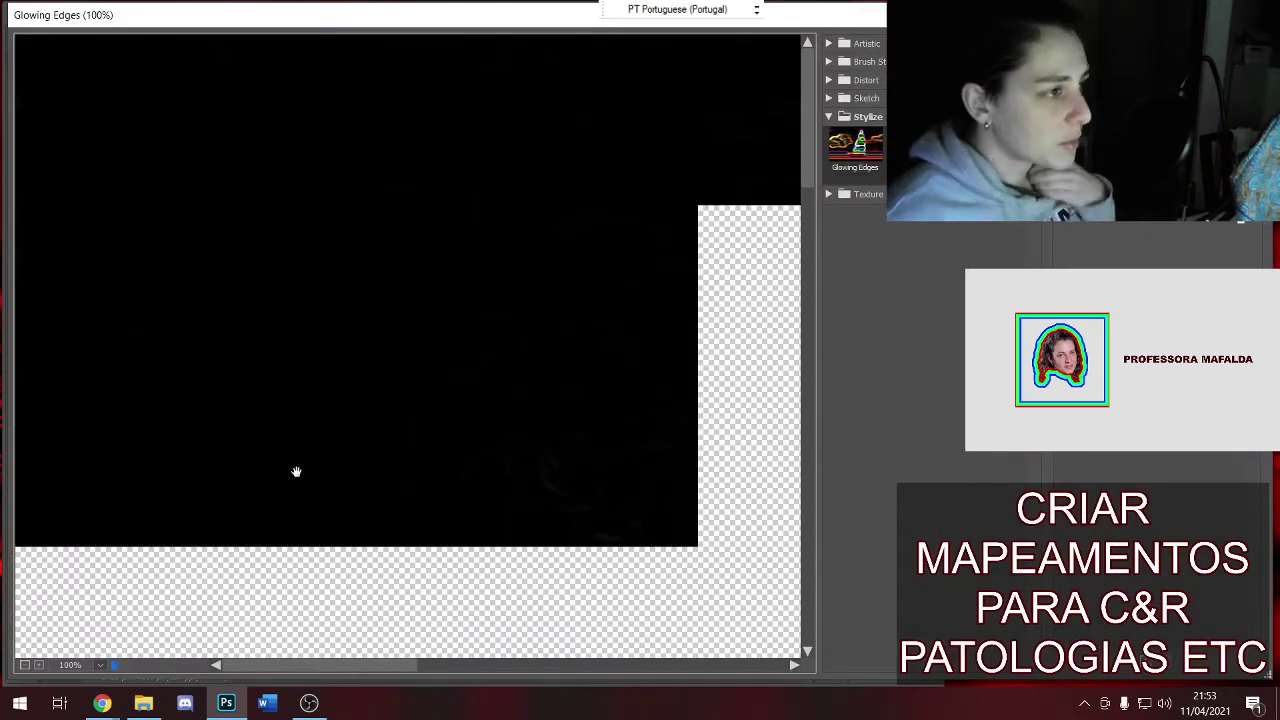
Apply the Filter Gallery's Glowing Edges to the greyscale layer, checking the preview at 25%
click(25, 664)
click(25, 664)
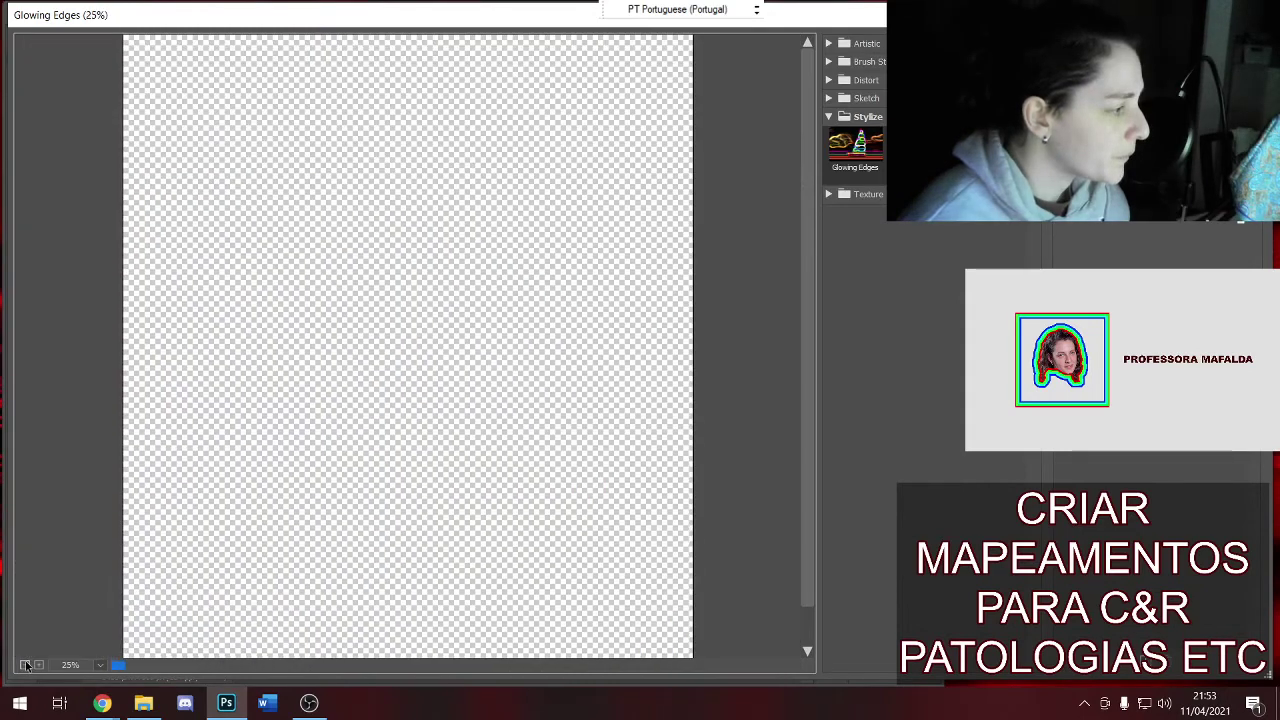
click(25, 664)
click(25, 664)
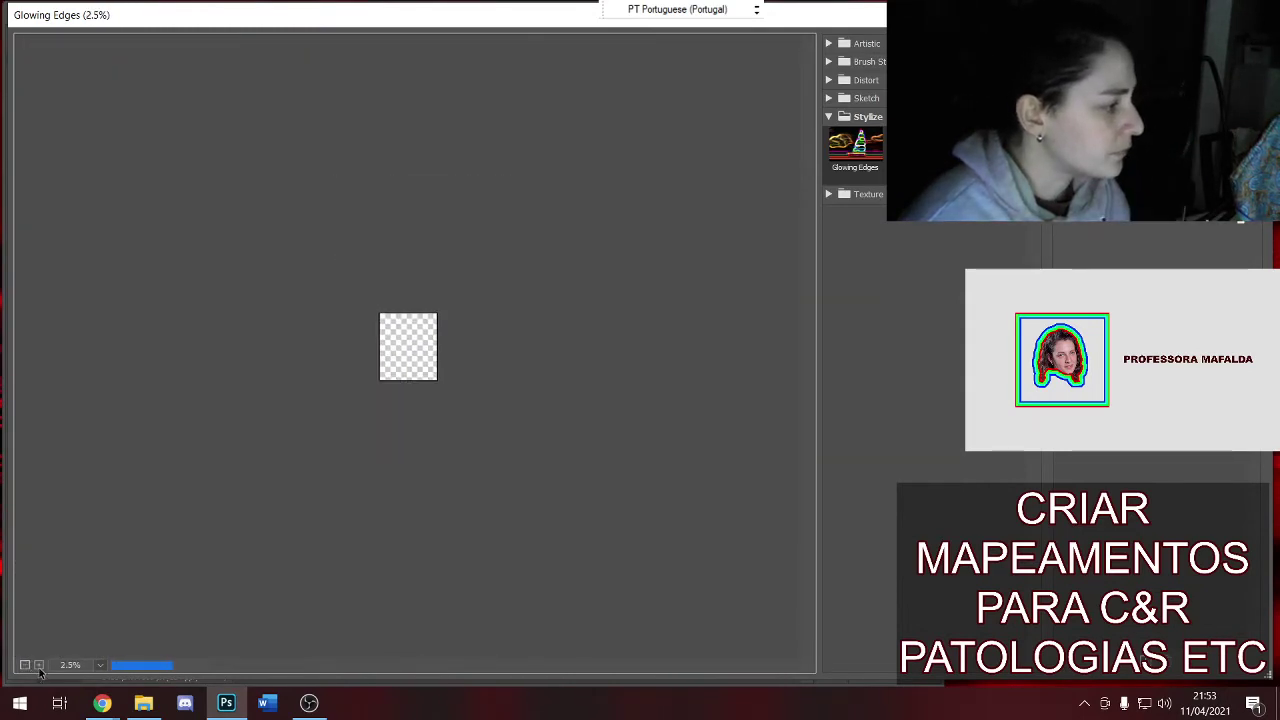
click(38, 665)
click(38, 665)
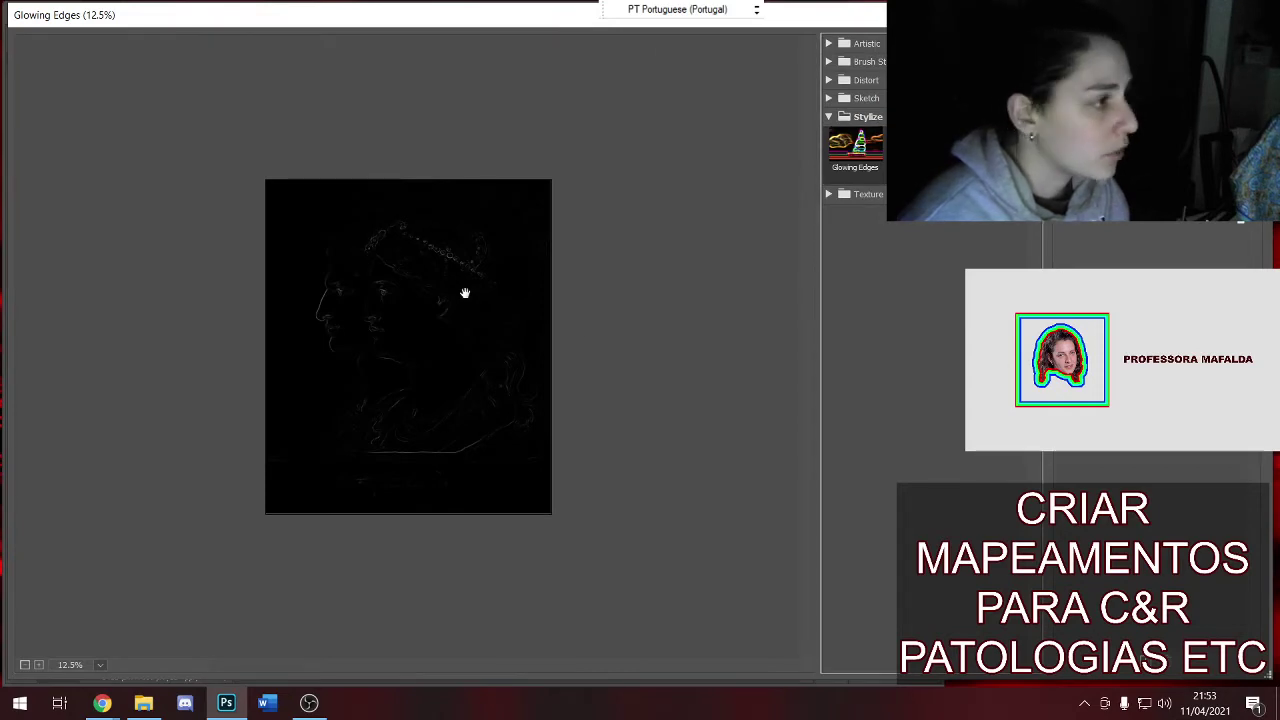
click(38, 665)
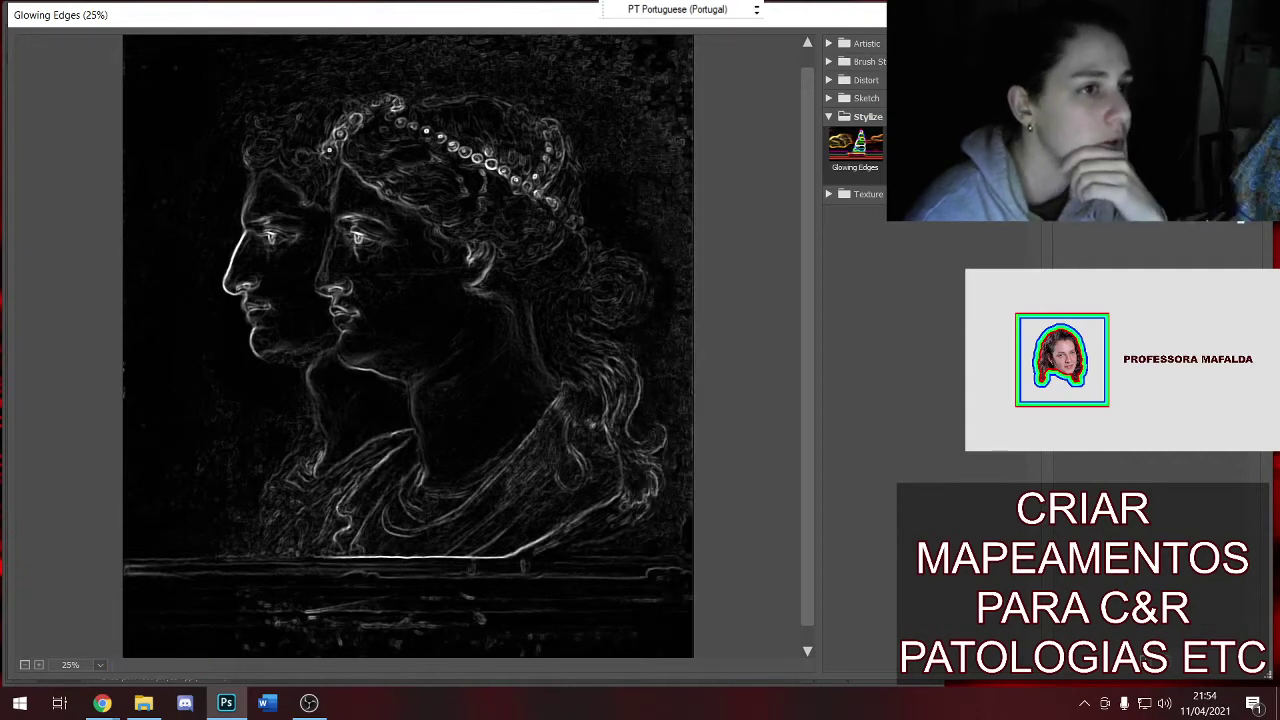
key(Return)
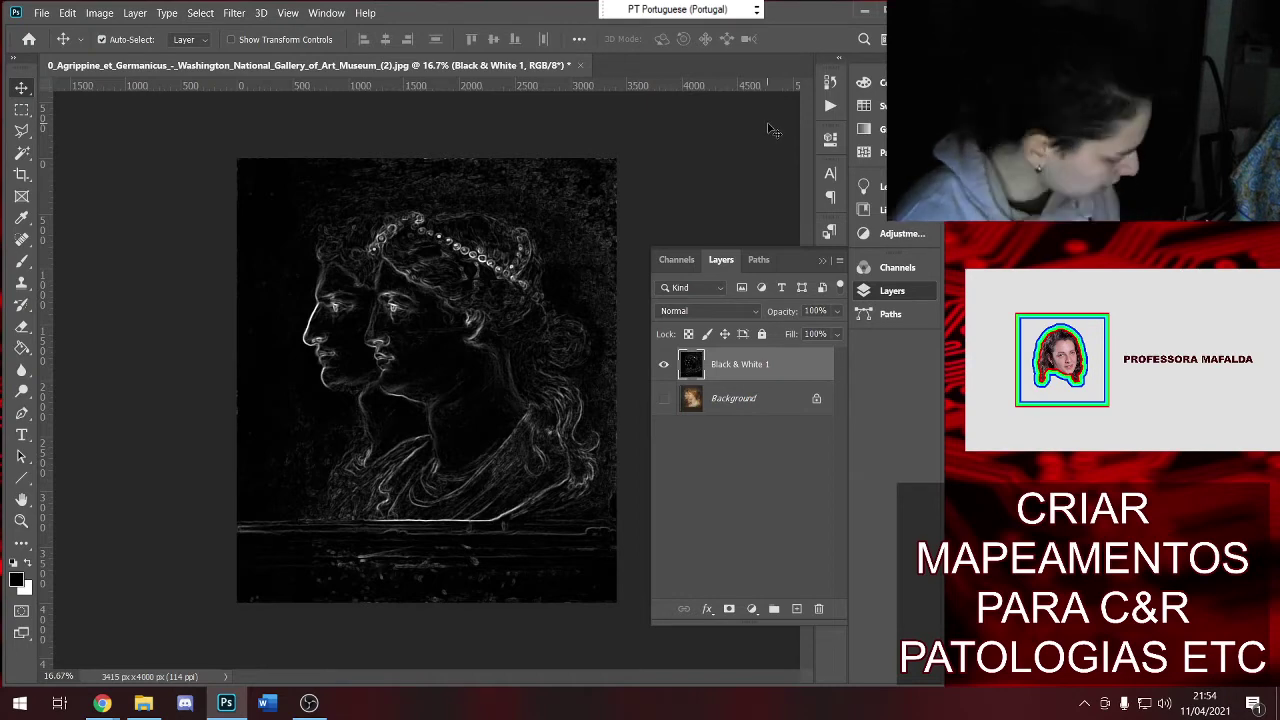
key(ctrl+i)
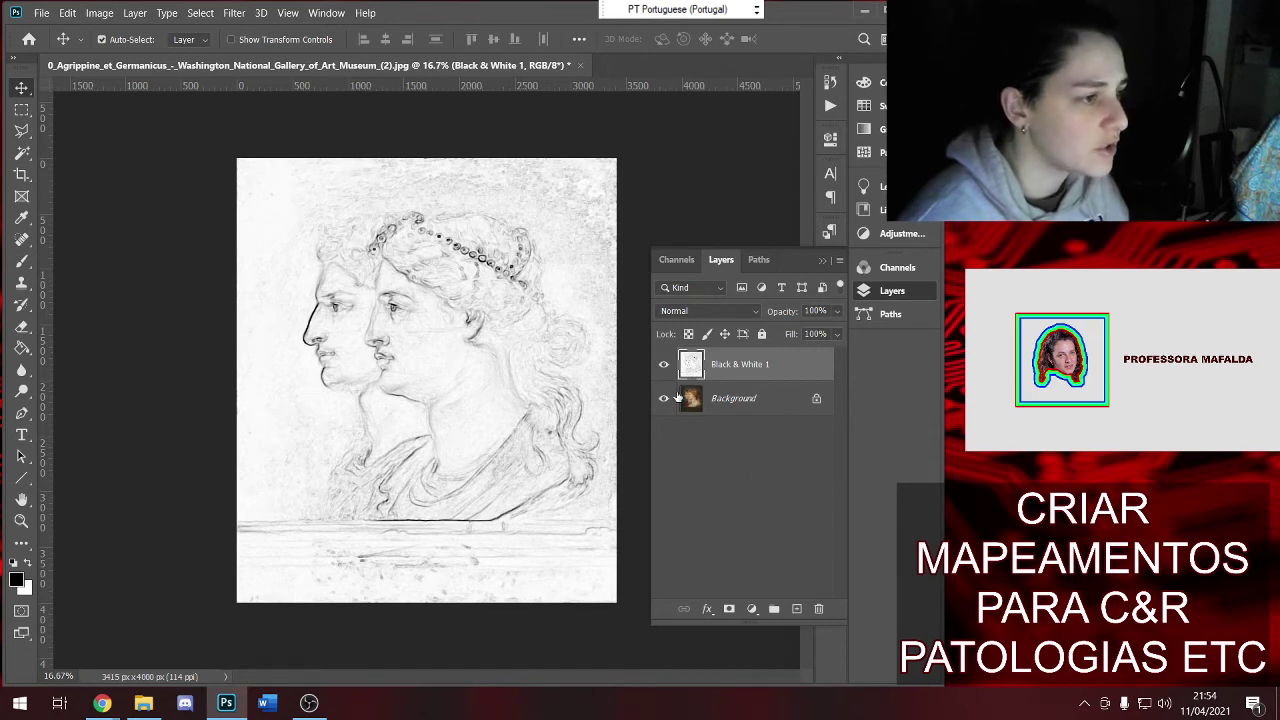
click(837, 312)
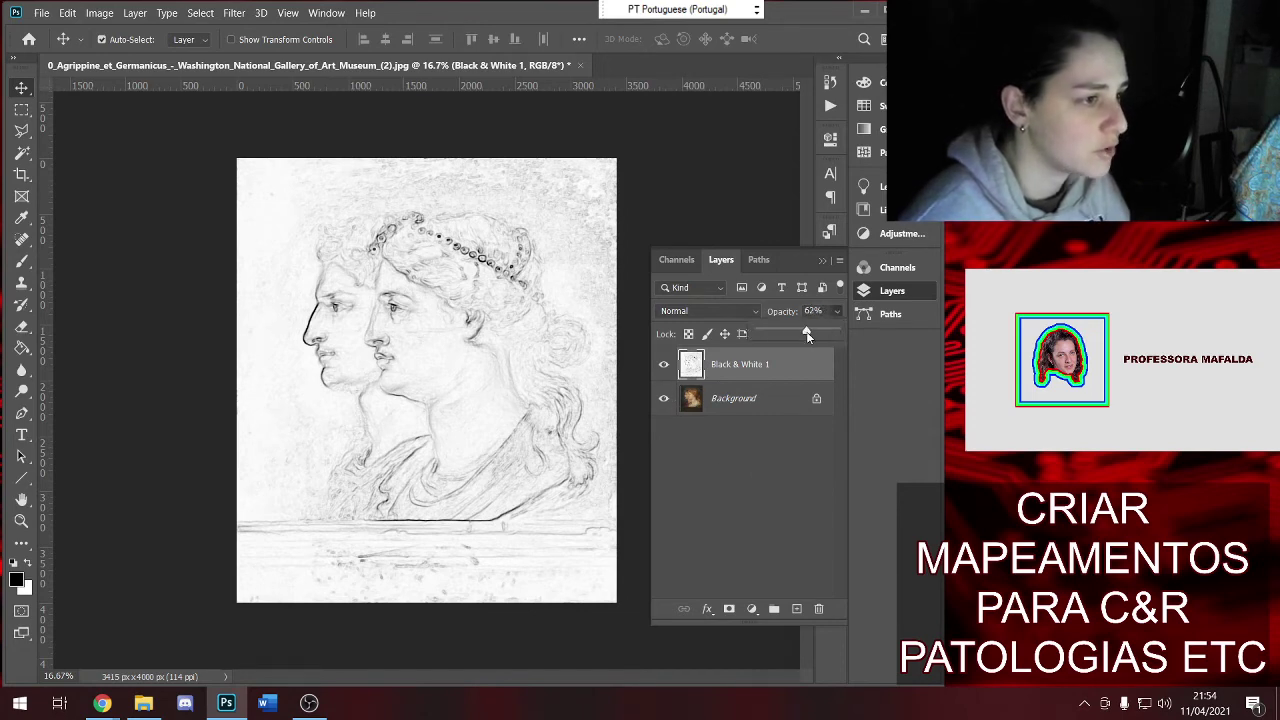
drag(806, 331, 797, 326)
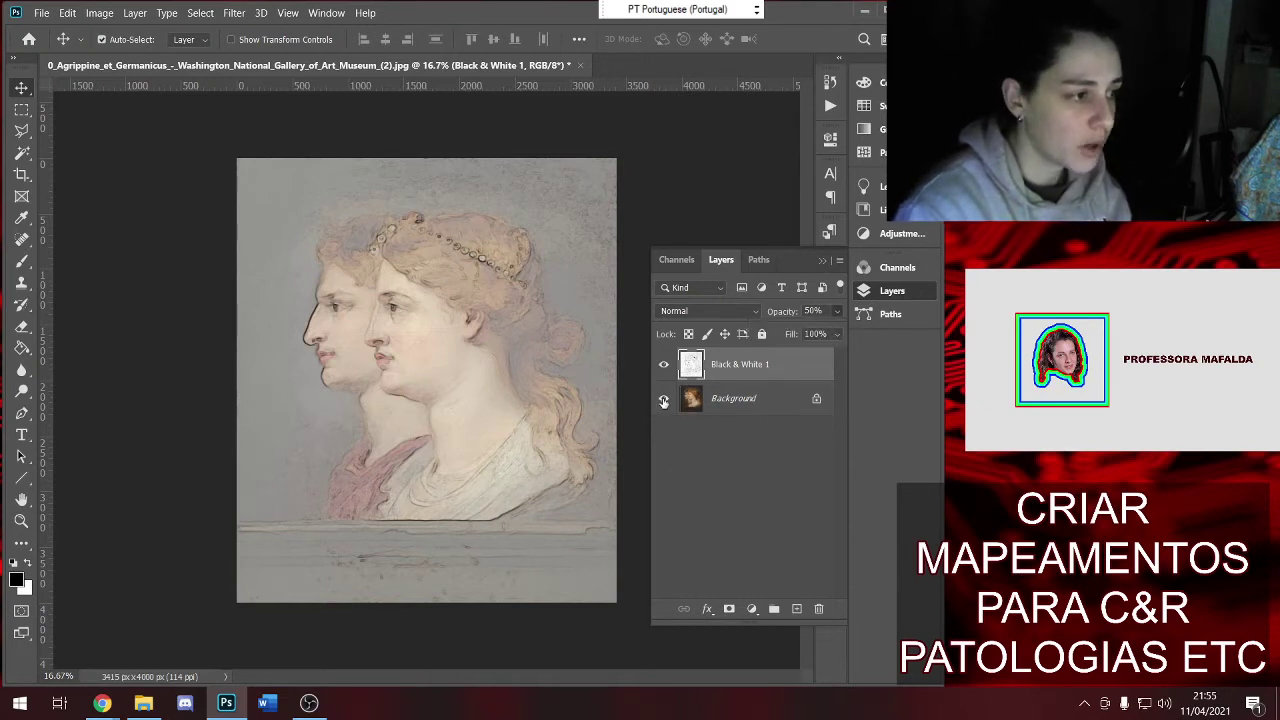
click(663, 398)
click(663, 398)
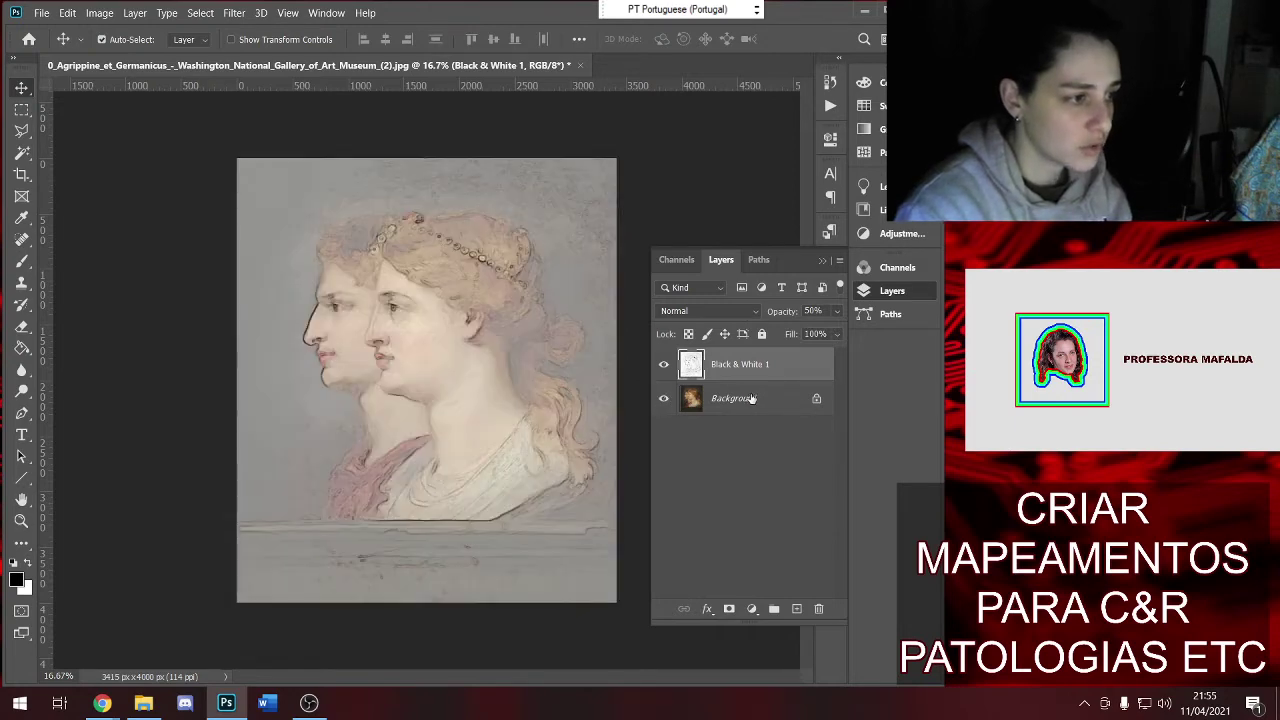
click(752, 398)
click(781, 370)
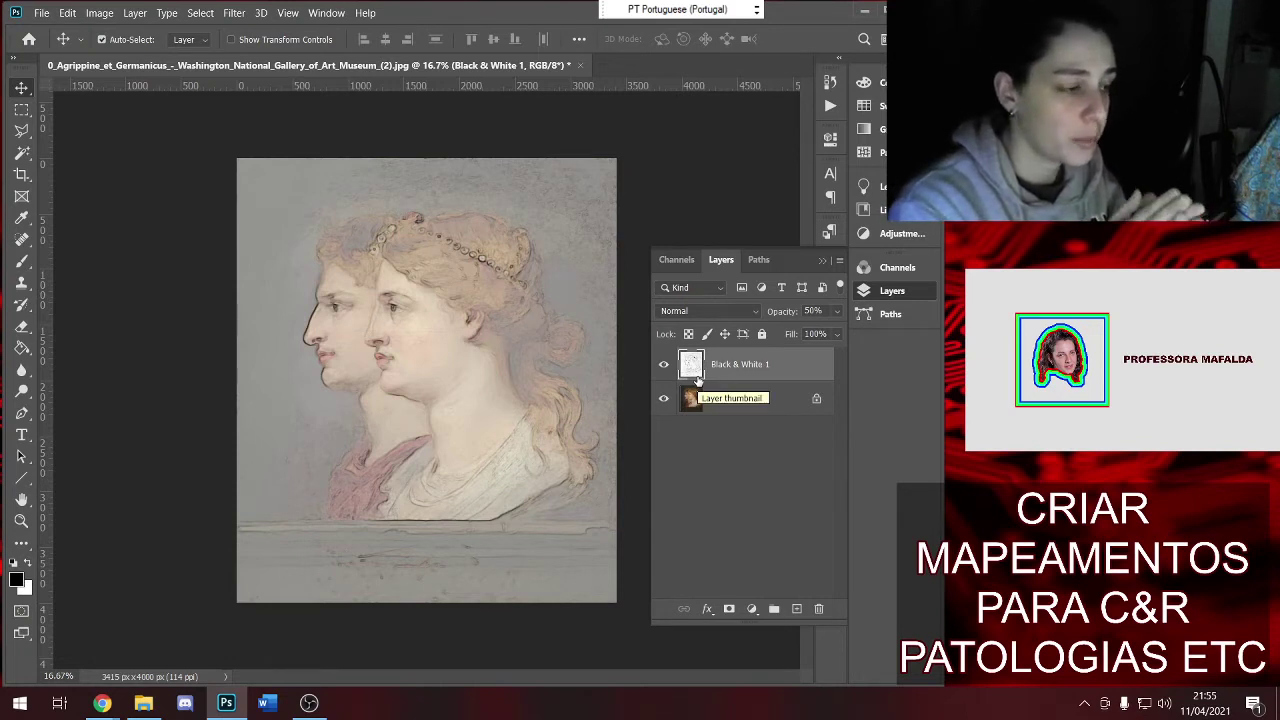
click(755, 404)
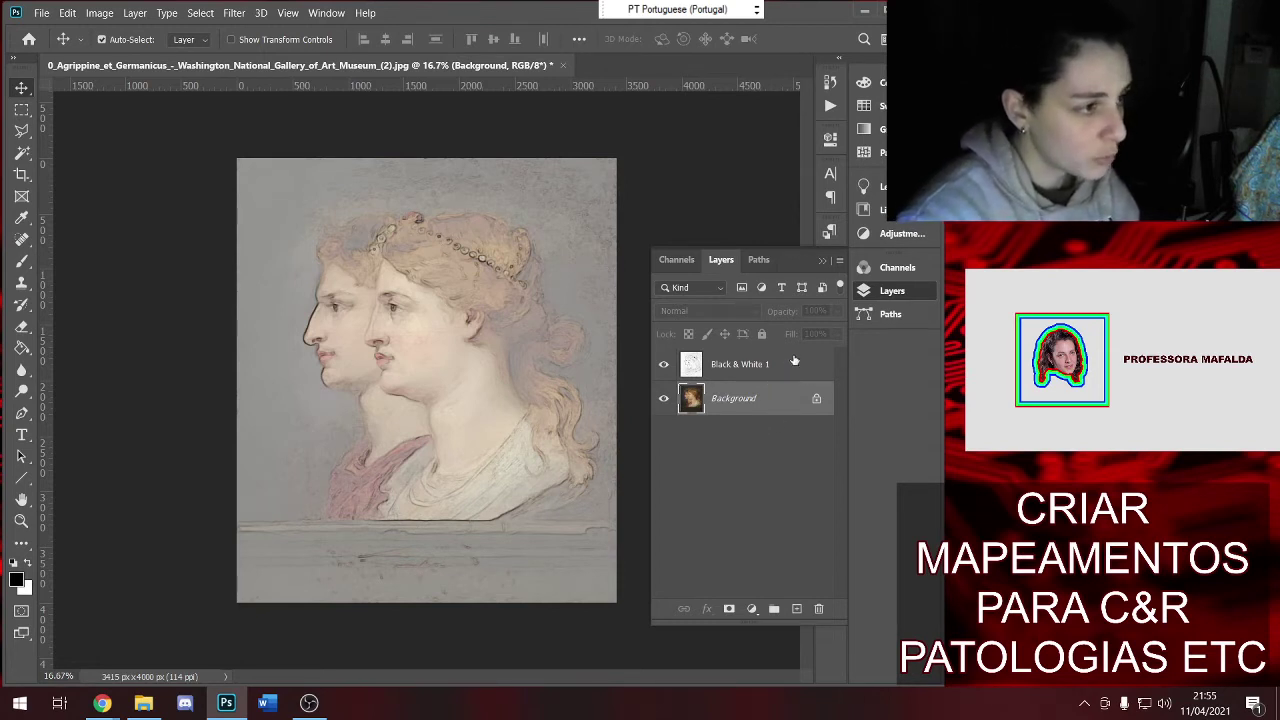
Add a new layer above Black & White 1 named 'verde destacamentos'
click(797, 609)
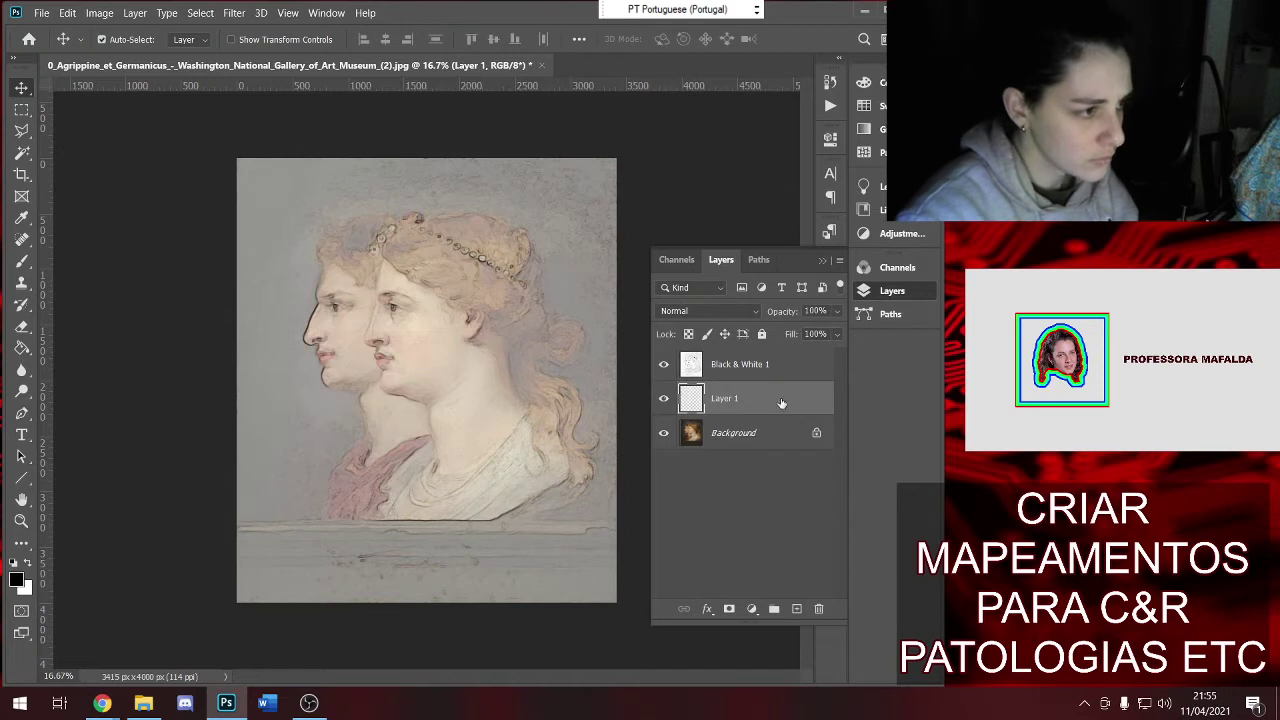
drag(781, 402, 785, 360)
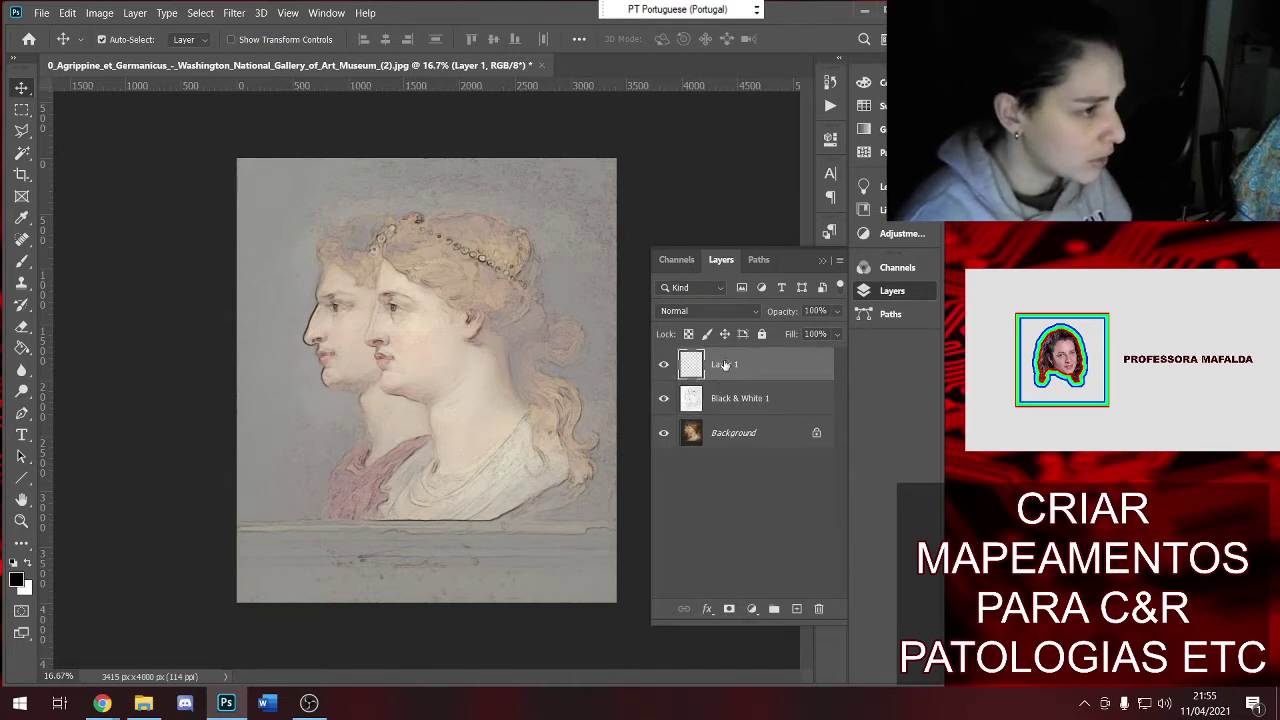
text(verde)
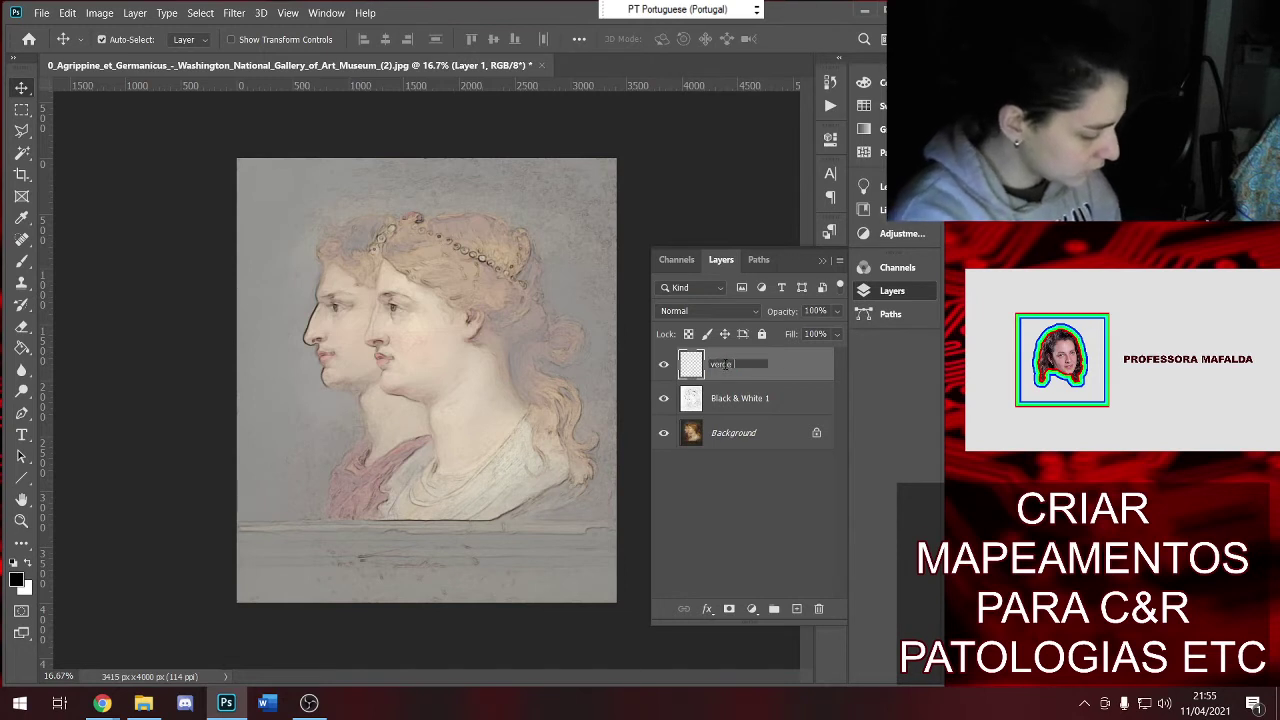
text(mentos)
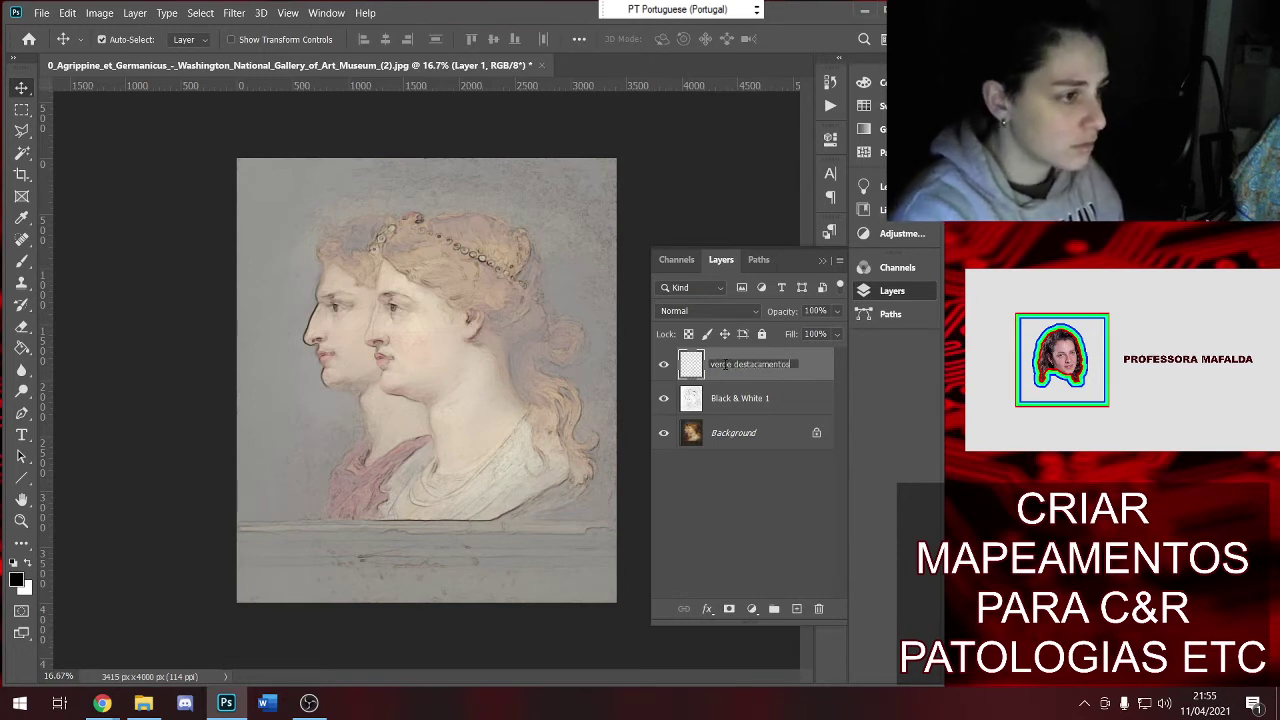
key(Return)
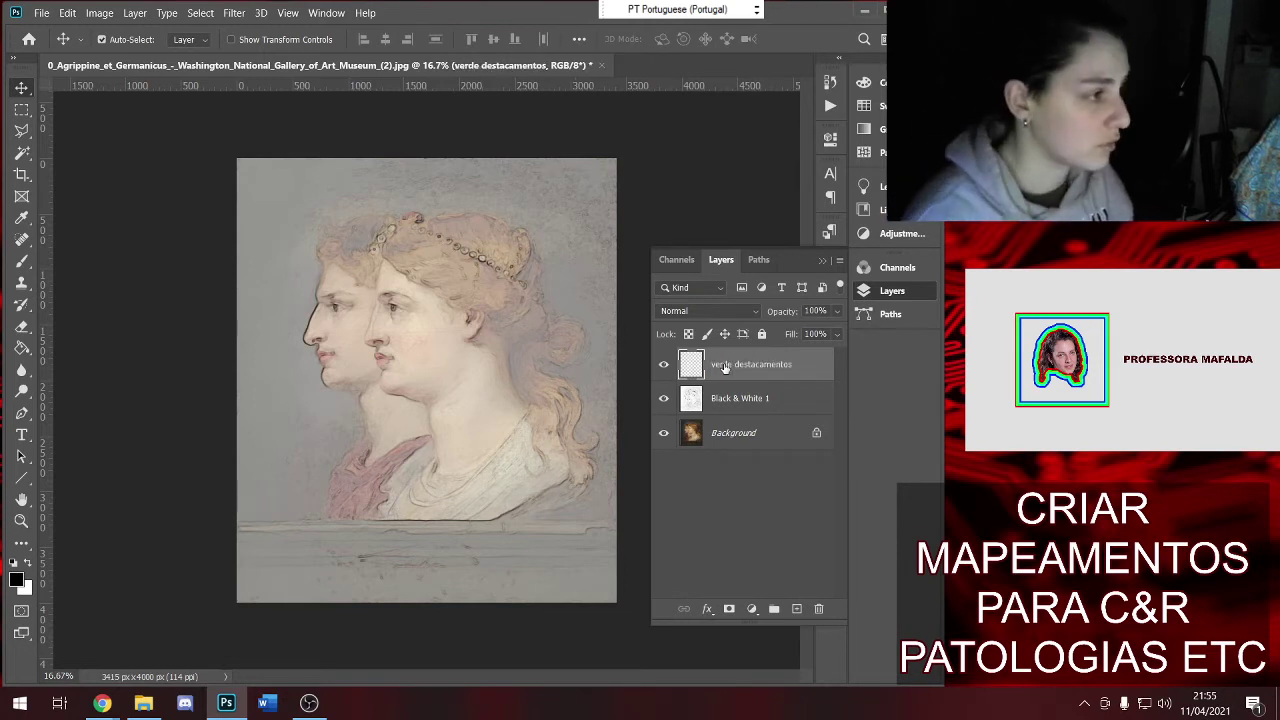
Choose the Polygonal Lasso and set the foreground colour to pure green 00ff00
click(24, 141)
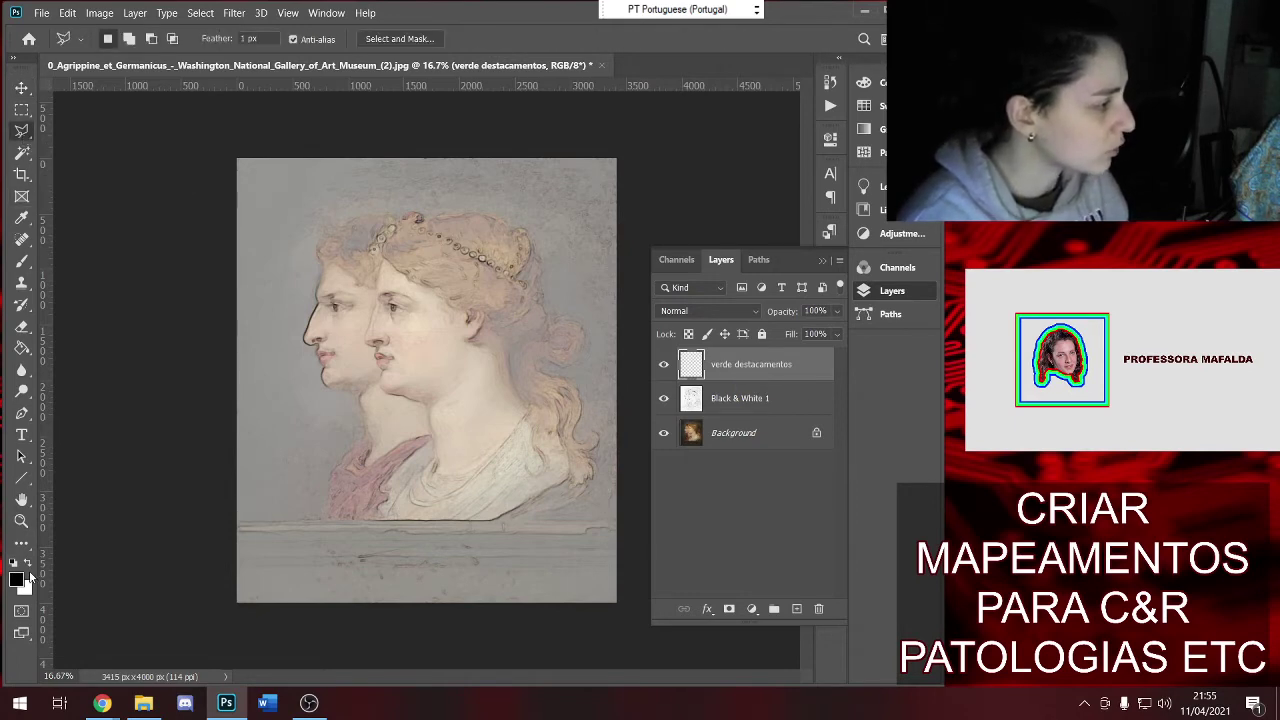
click(16, 580)
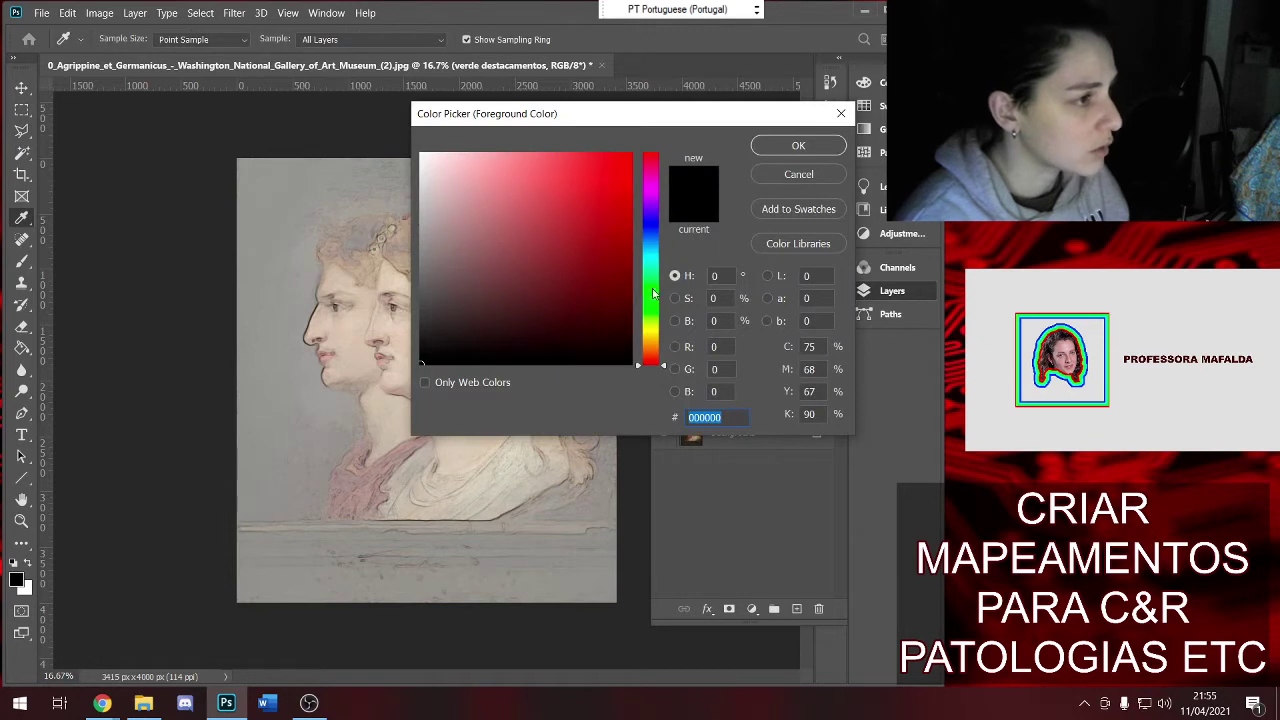
click(737, 373)
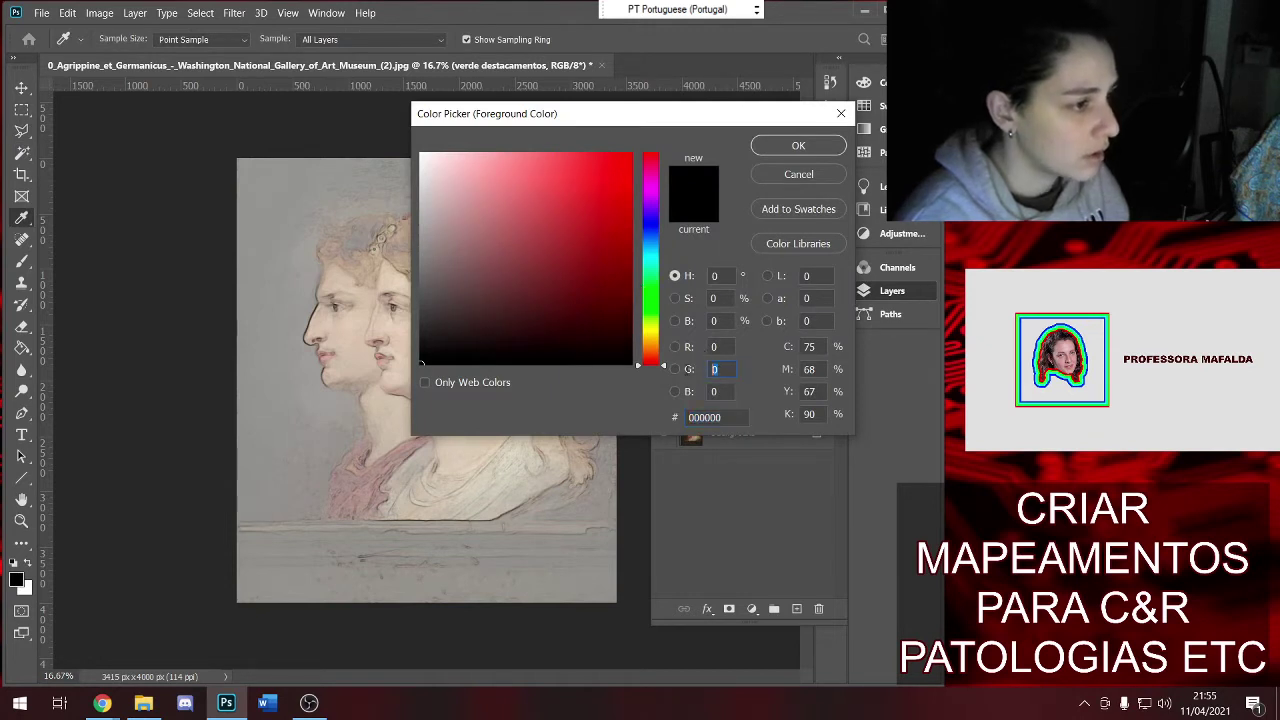
text(255)
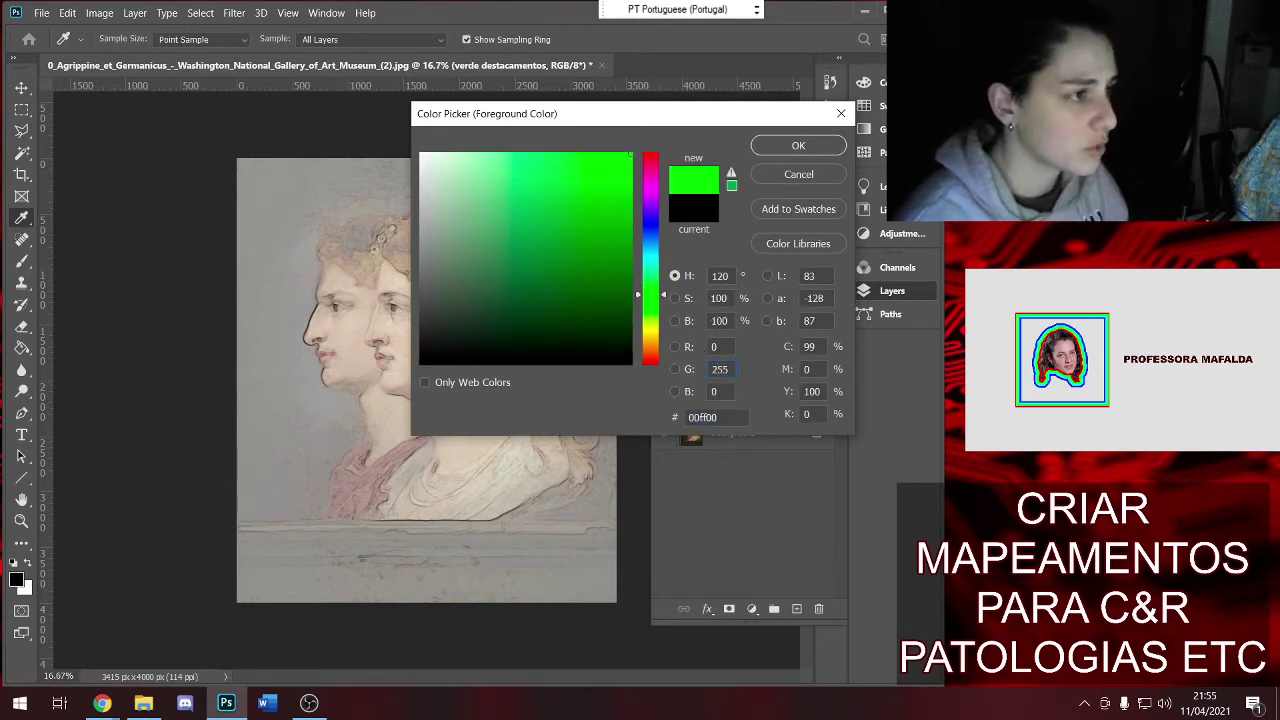
click(809, 143)
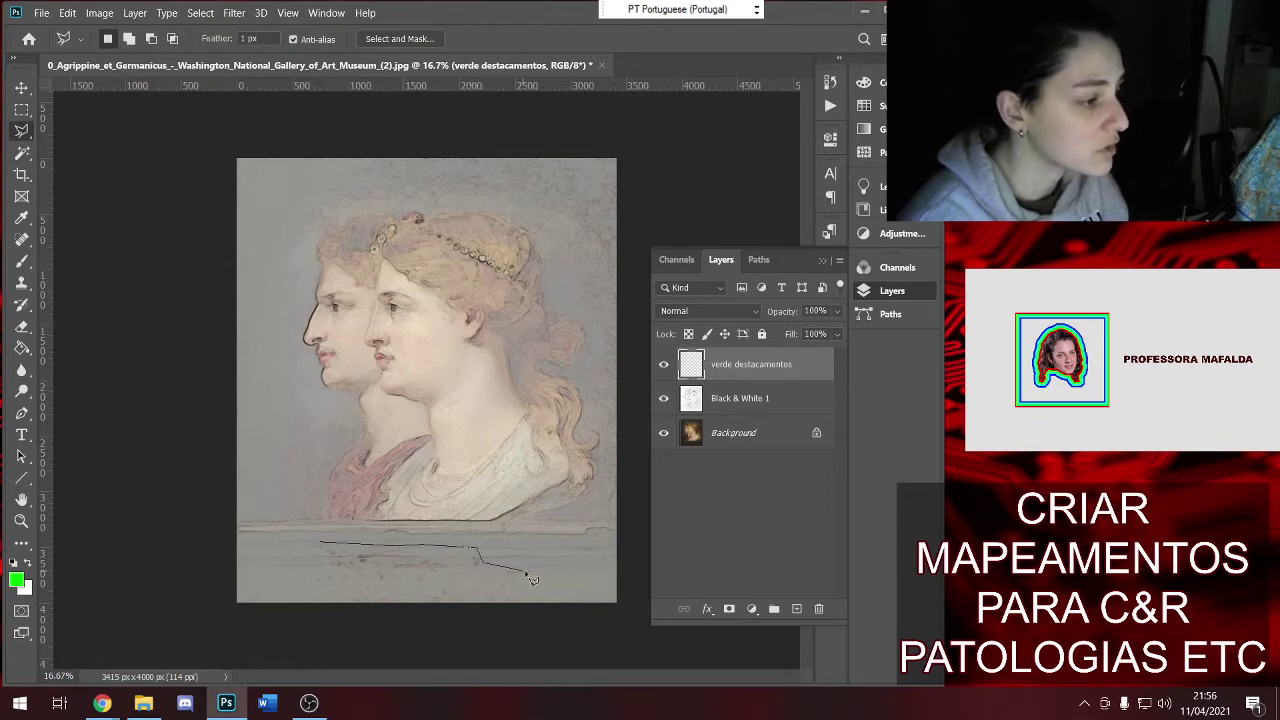
Outline the painting's lower damaged band and fill it with bright green
click(546, 603)
click(470, 625)
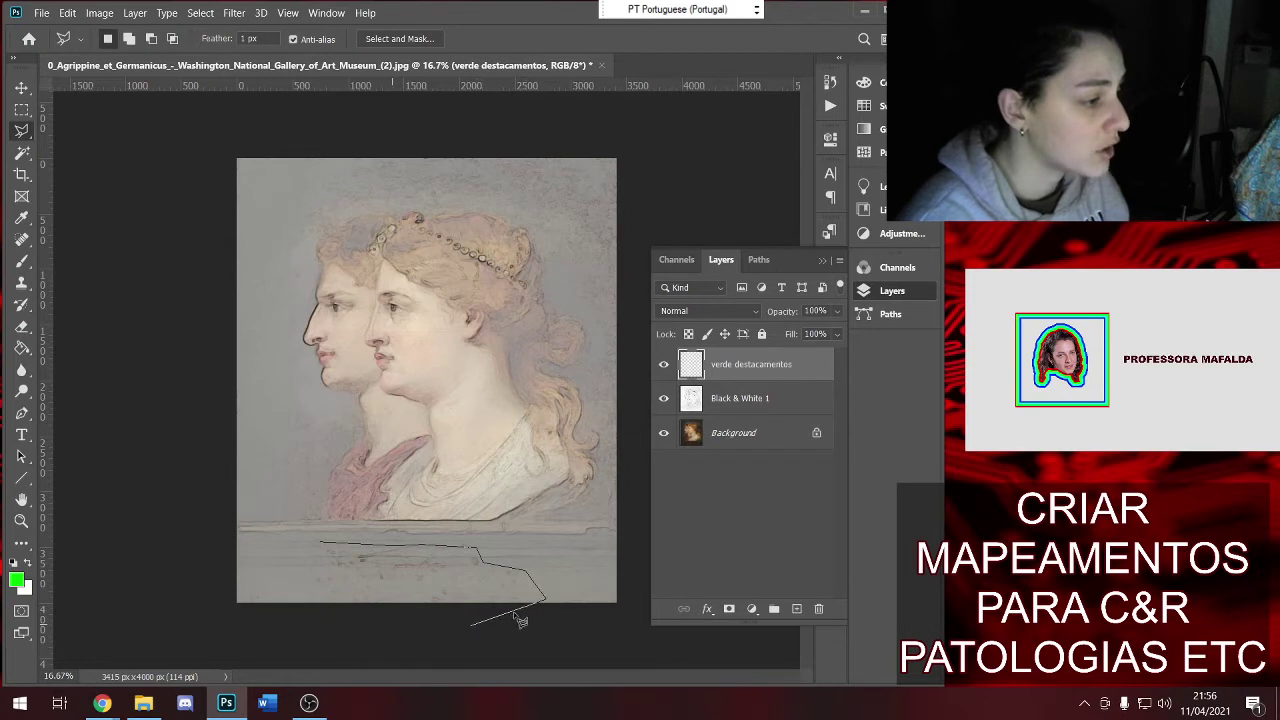
click(322, 548)
scroll(325, 550, up, 1)
scroll(332, 554, up, 1)
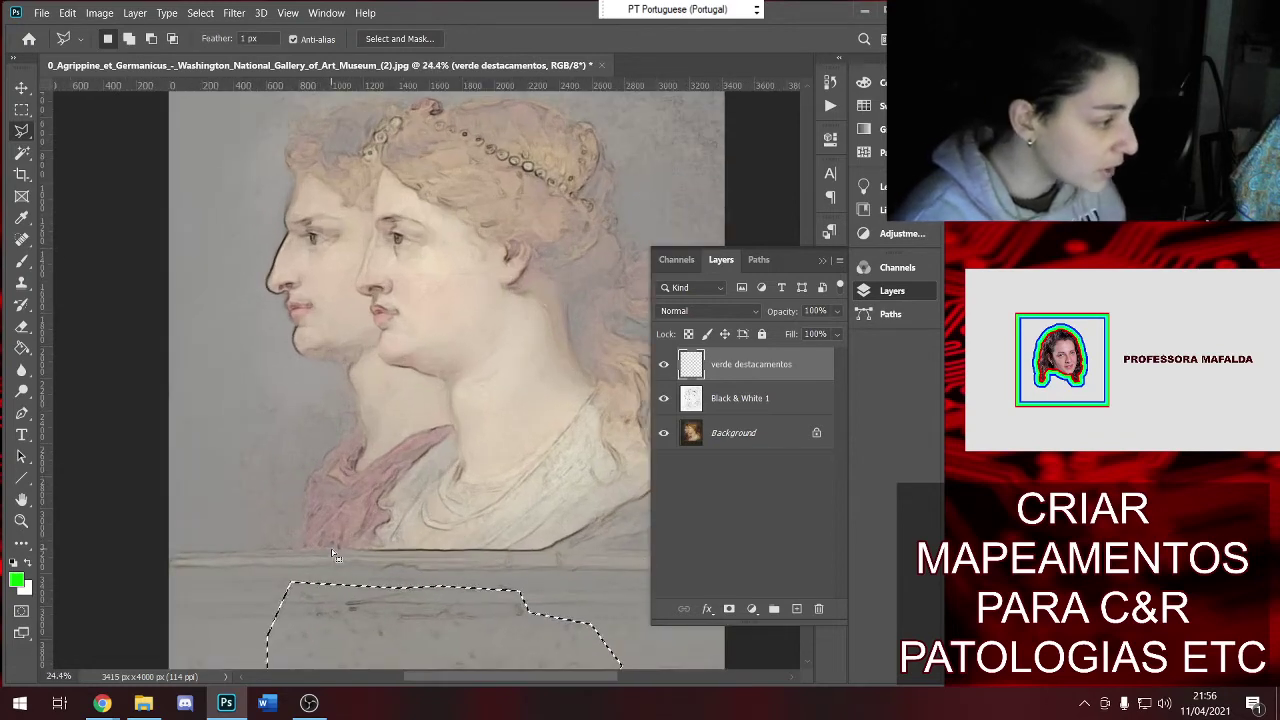
scroll(333, 556, down, 2)
scroll(333, 556, down, 1)
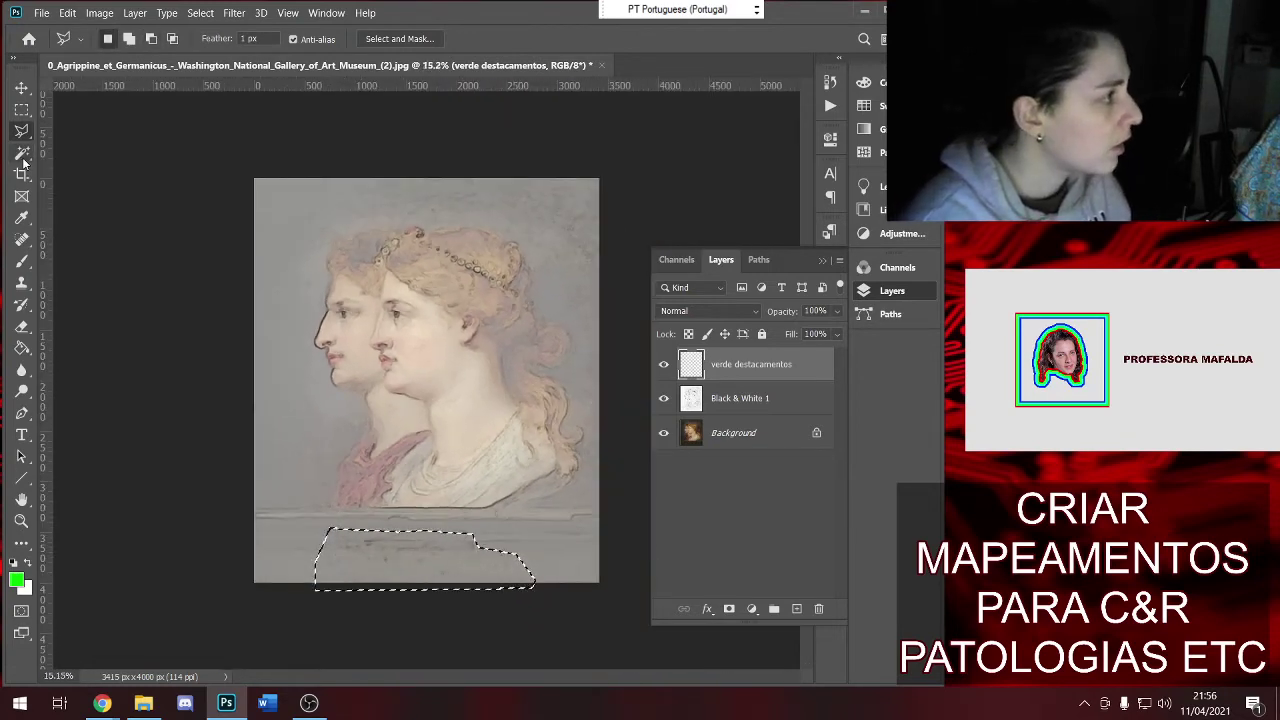
click(22, 348)
click(416, 582)
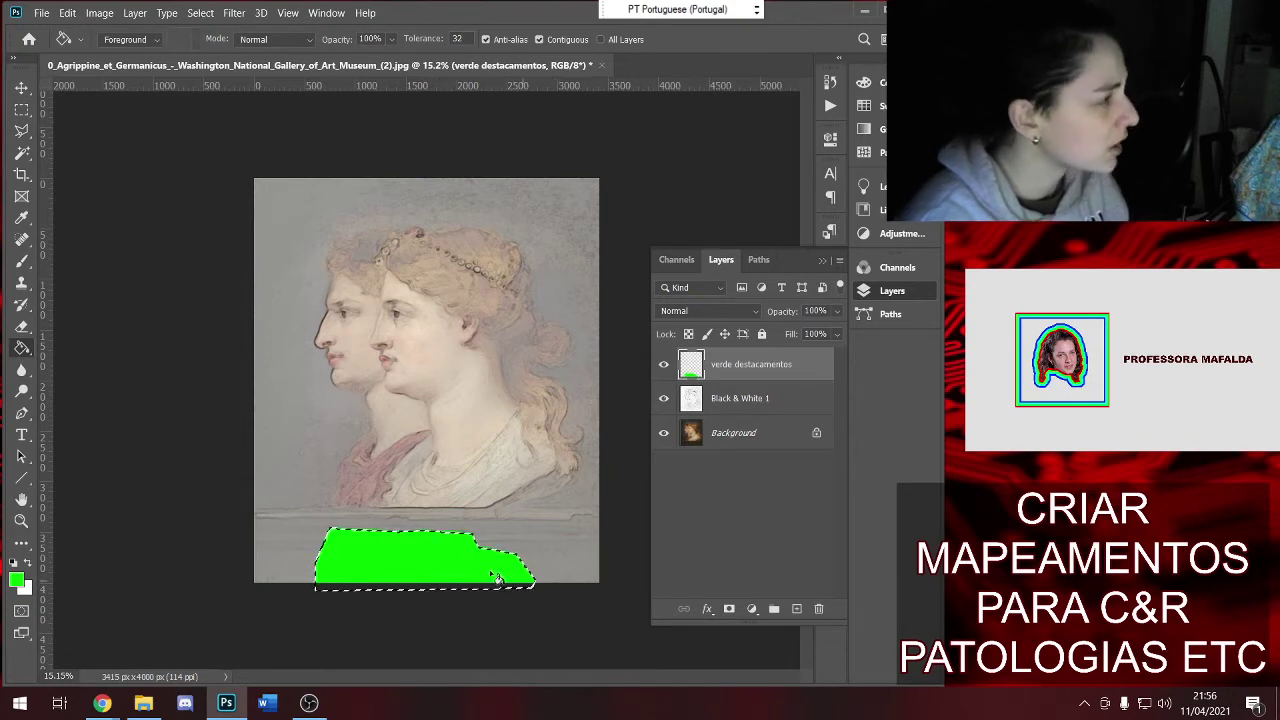
key(ctrl+d)
Fill a right-edge strip with green and set the layer opacity to 50%
key(l)
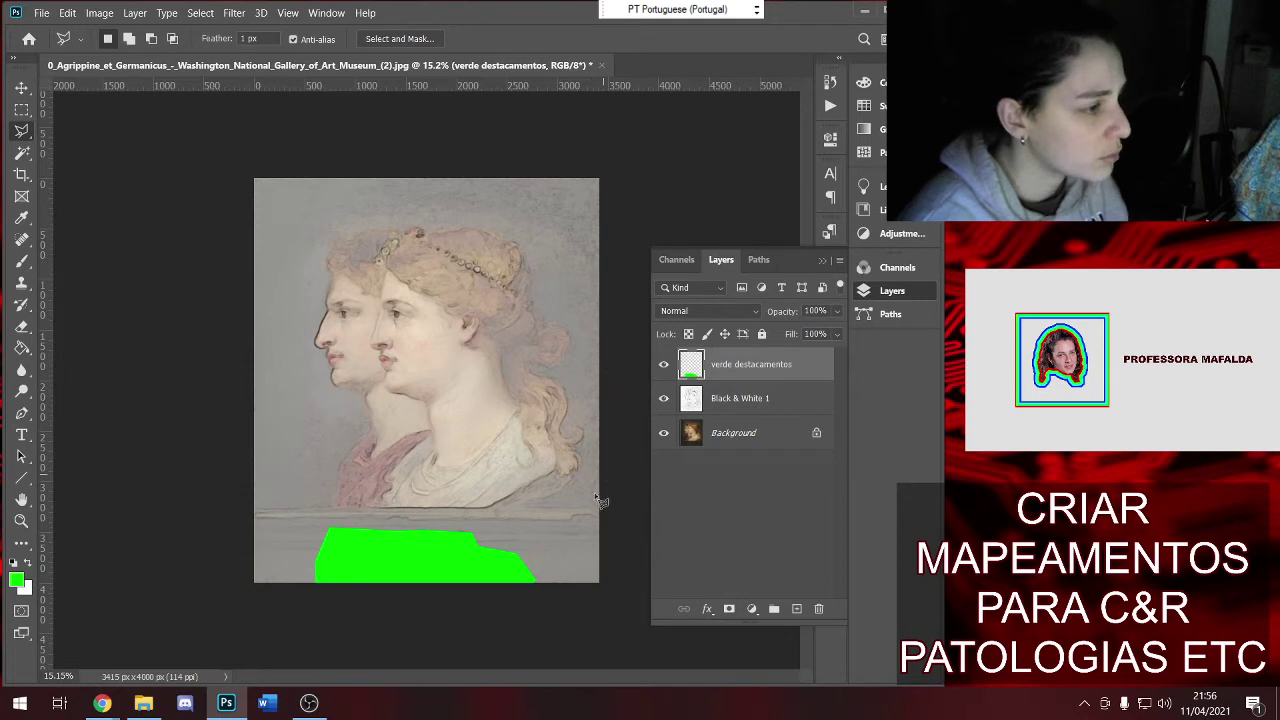
click(583, 429)
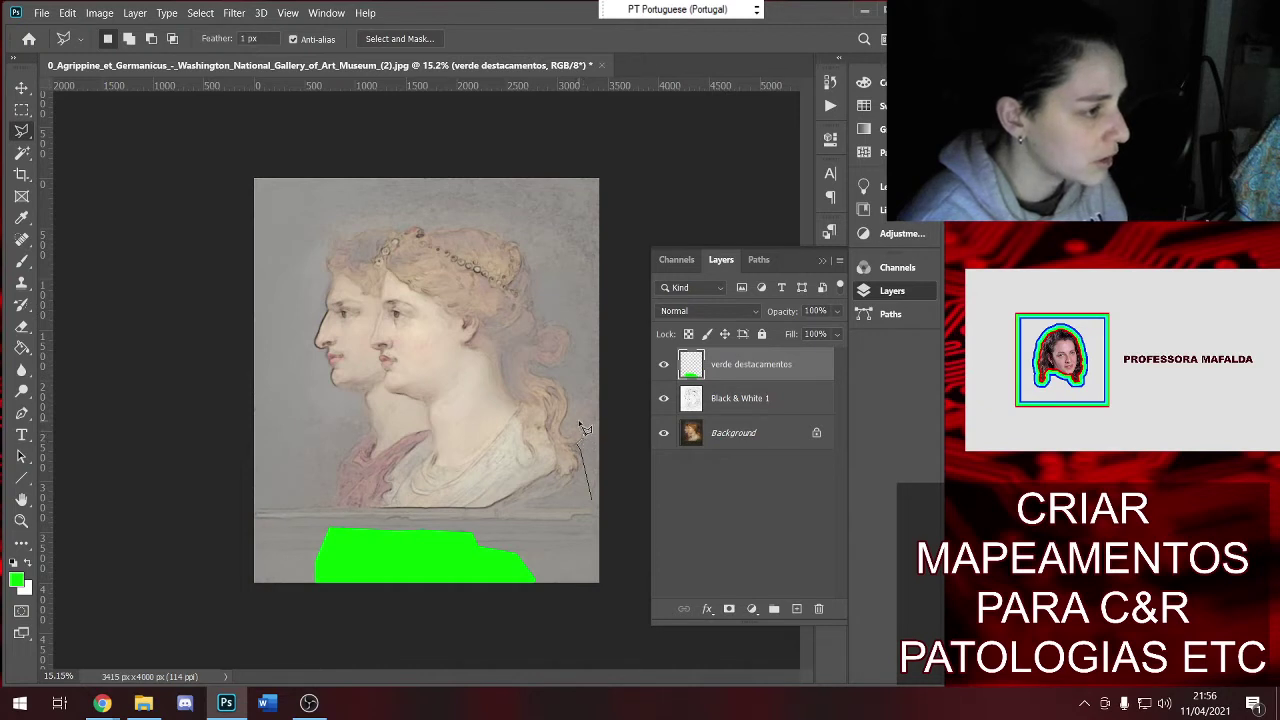
click(606, 367)
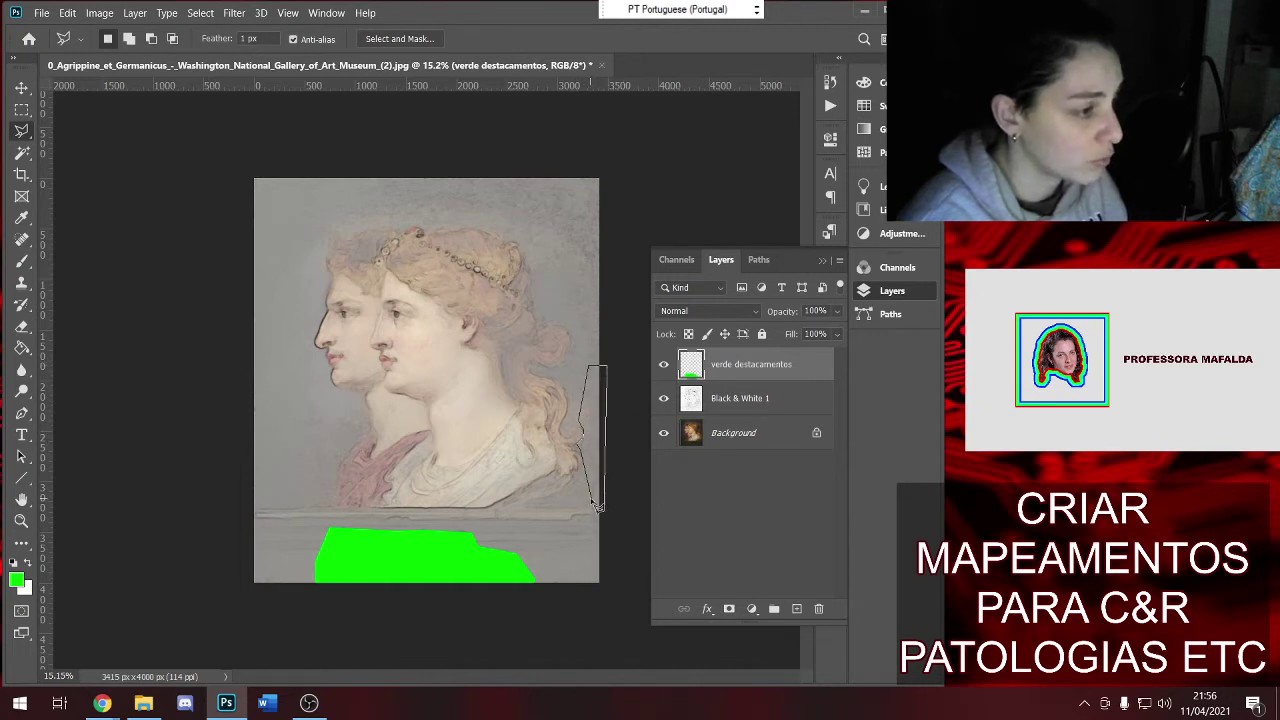
double_click(597, 505)
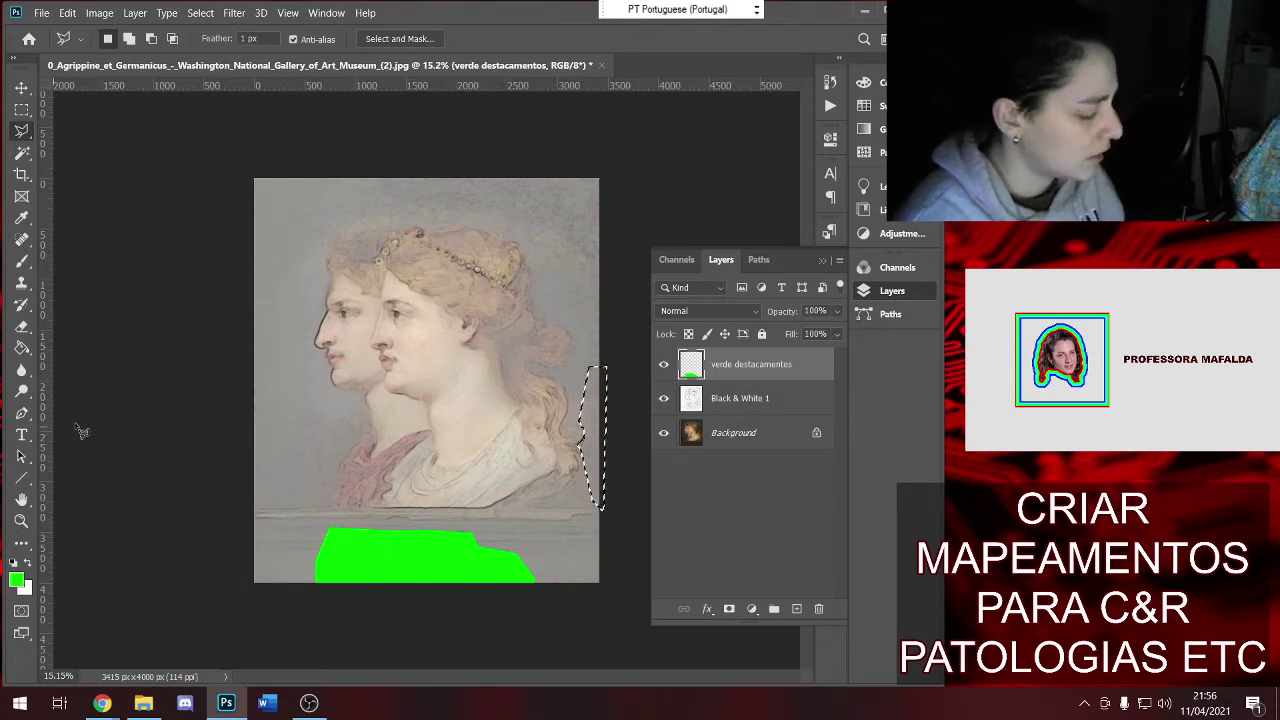
click(22, 348)
click(593, 447)
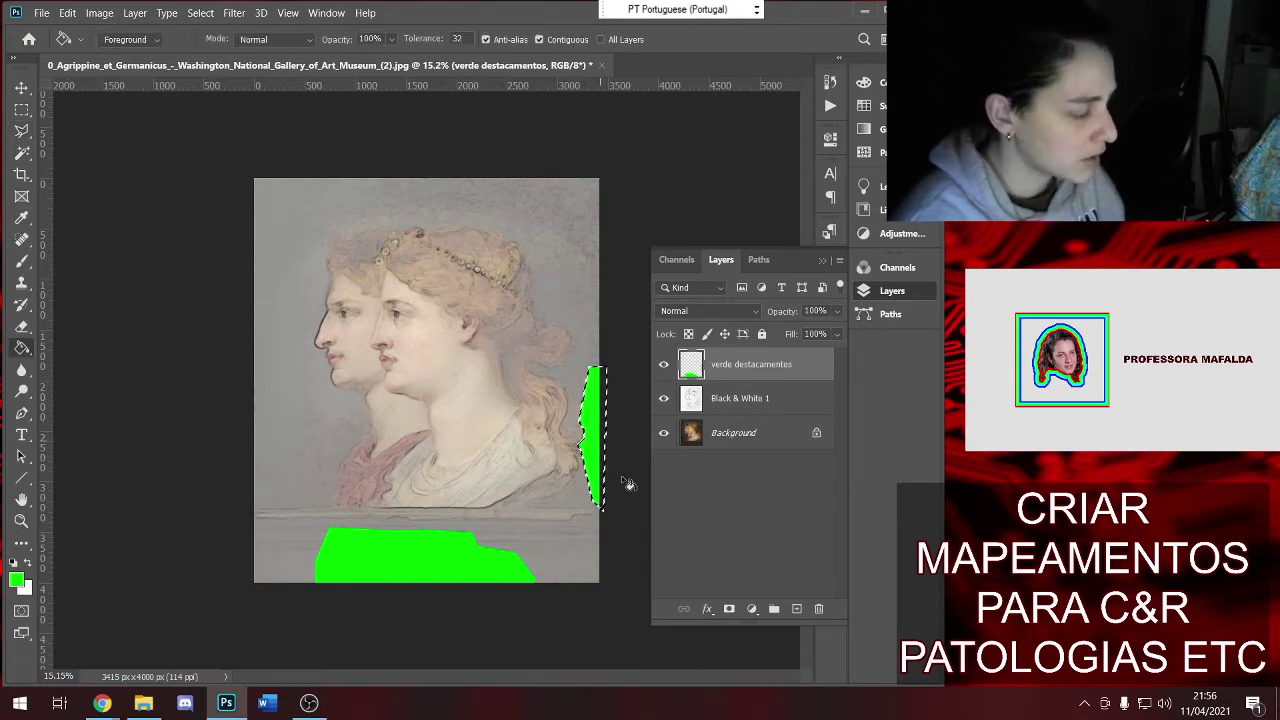
key(ctrl+d)
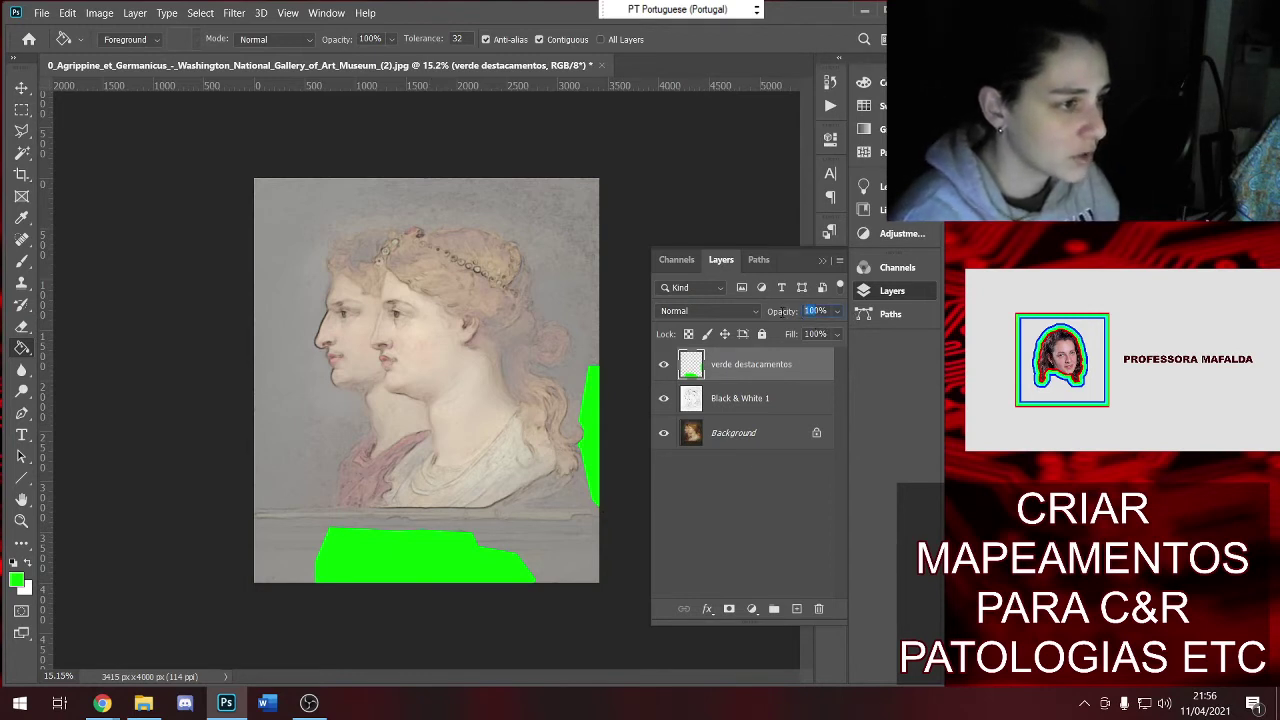
text(50)
key(Return)
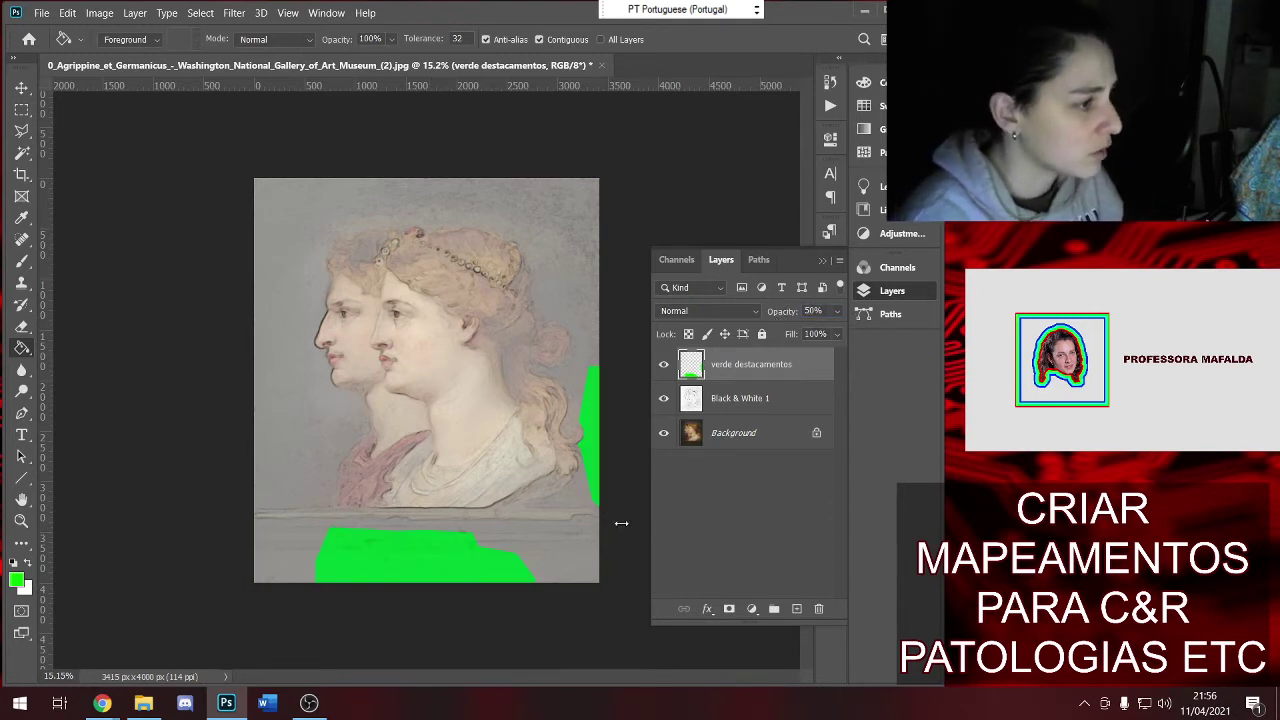
Create a new top layer above verde destacamentos named 'azul desgaste'
click(805, 608)
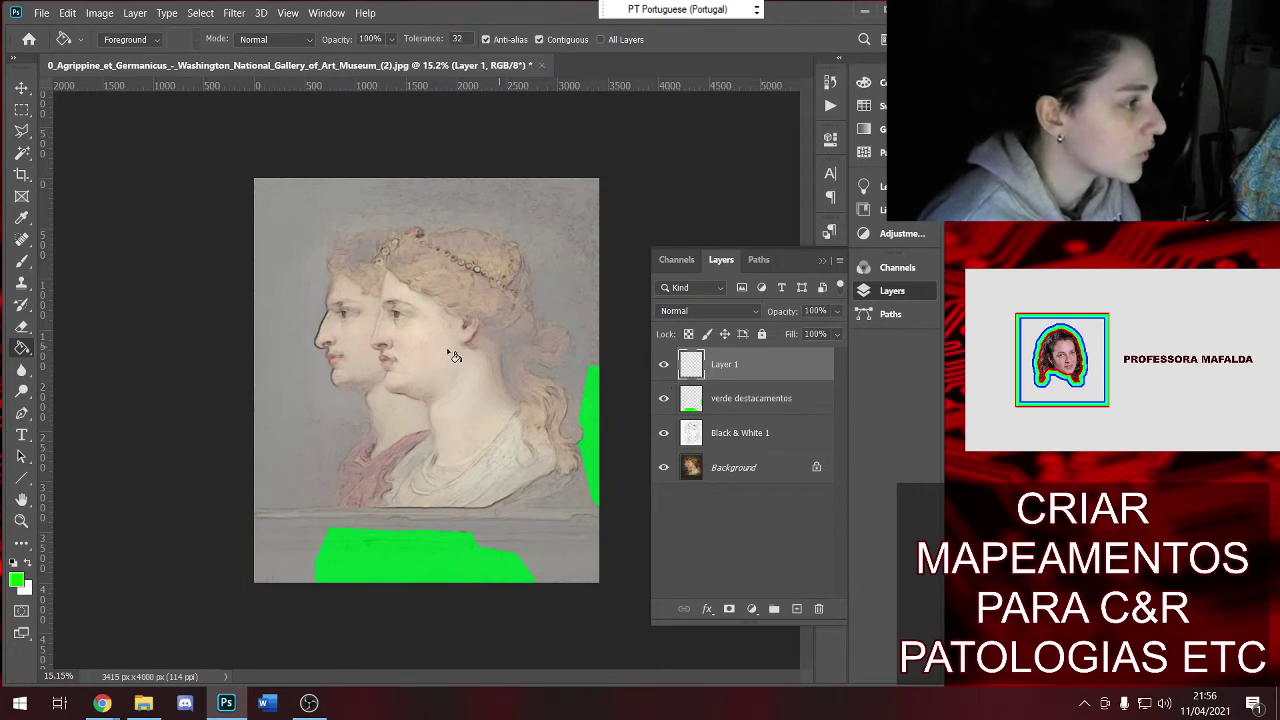
double_click(730, 364)
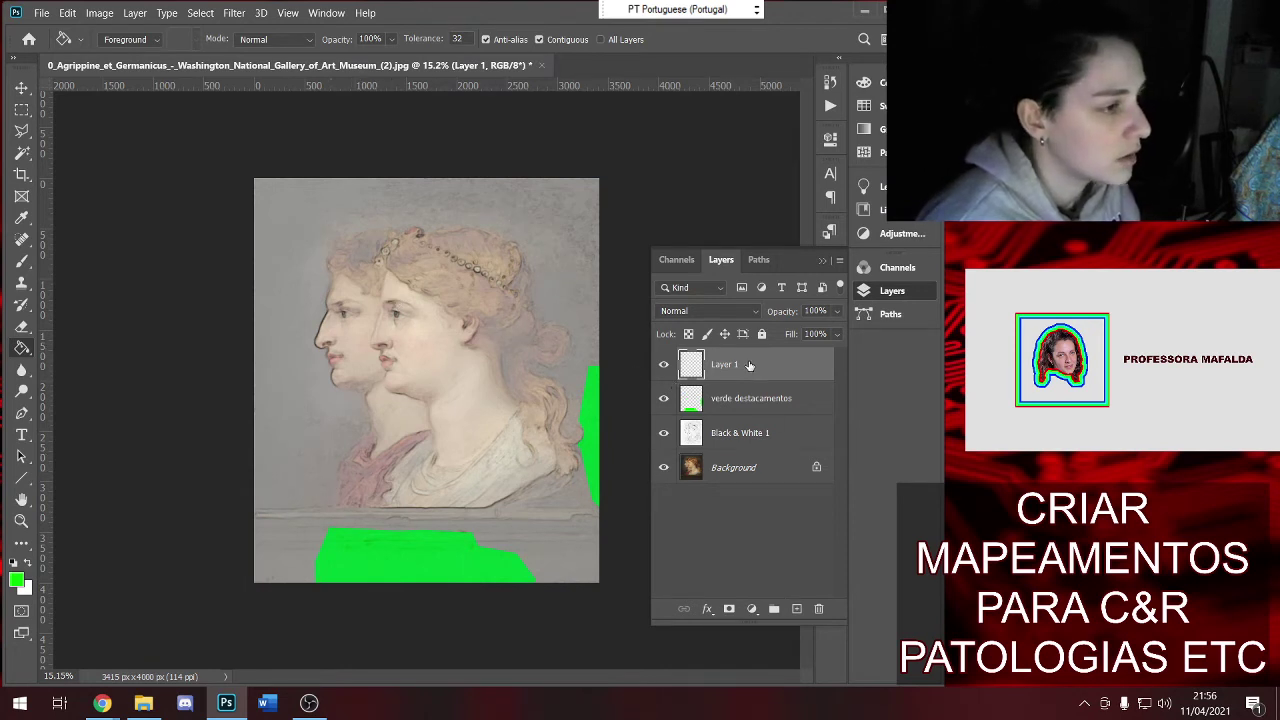
text(v)
text(azul desgaste)
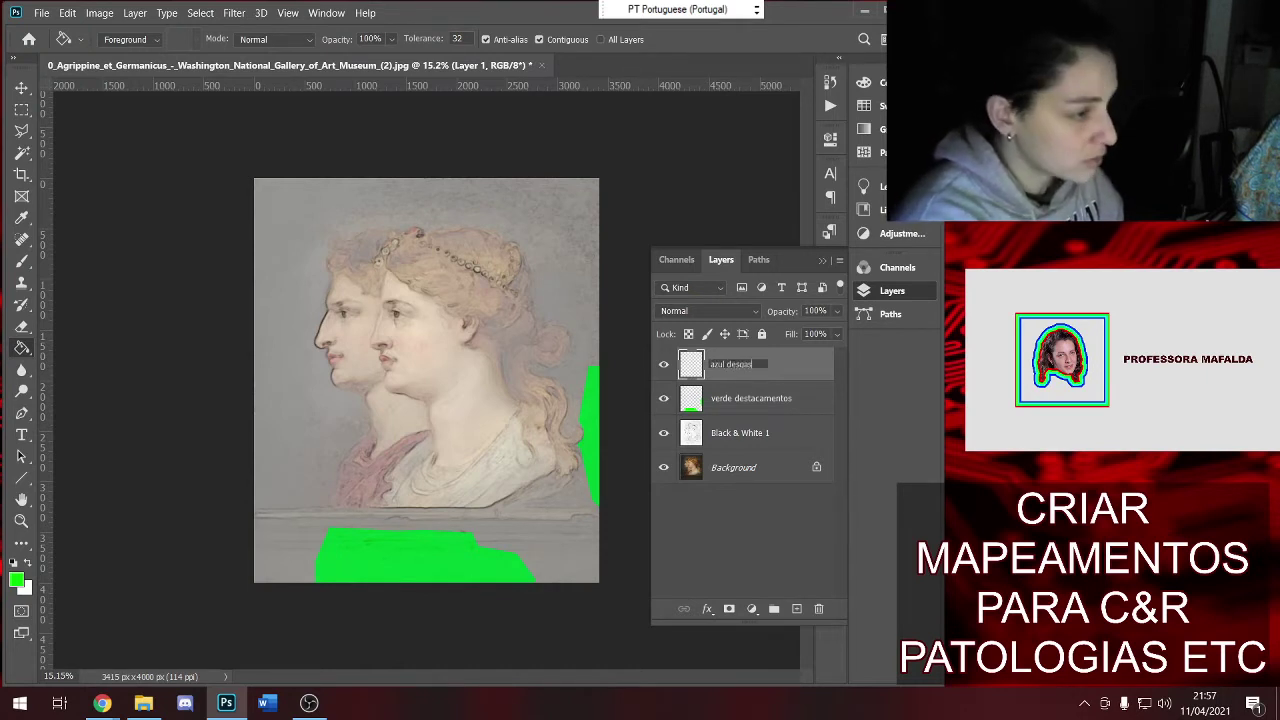
key(Return)
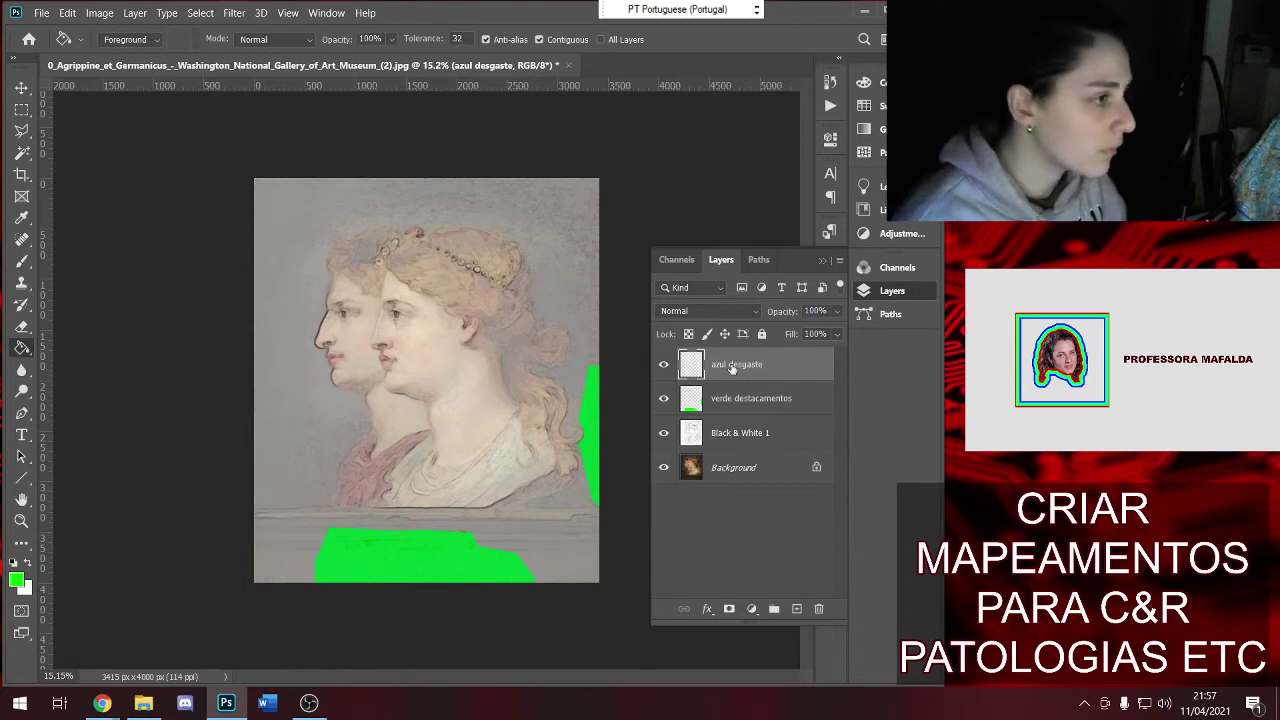
Set the foreground colour to pure blue, with the blue channel at 255
click(18, 580)
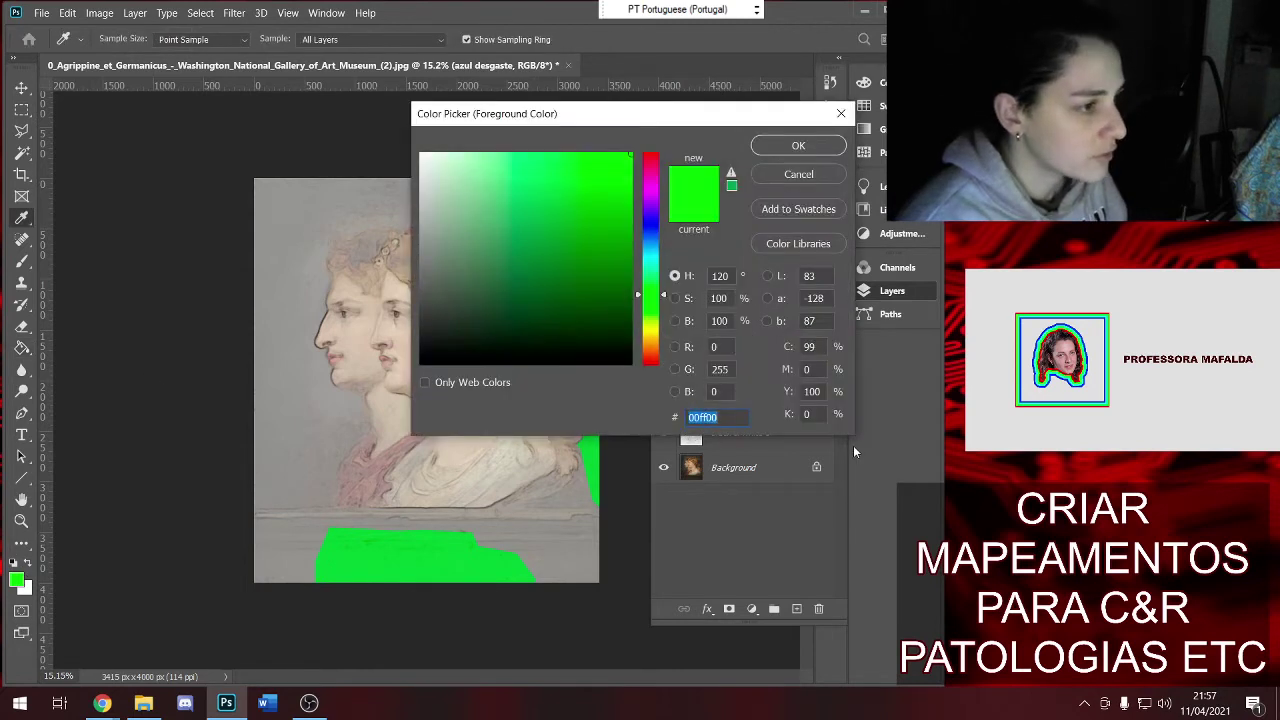
click(728, 369)
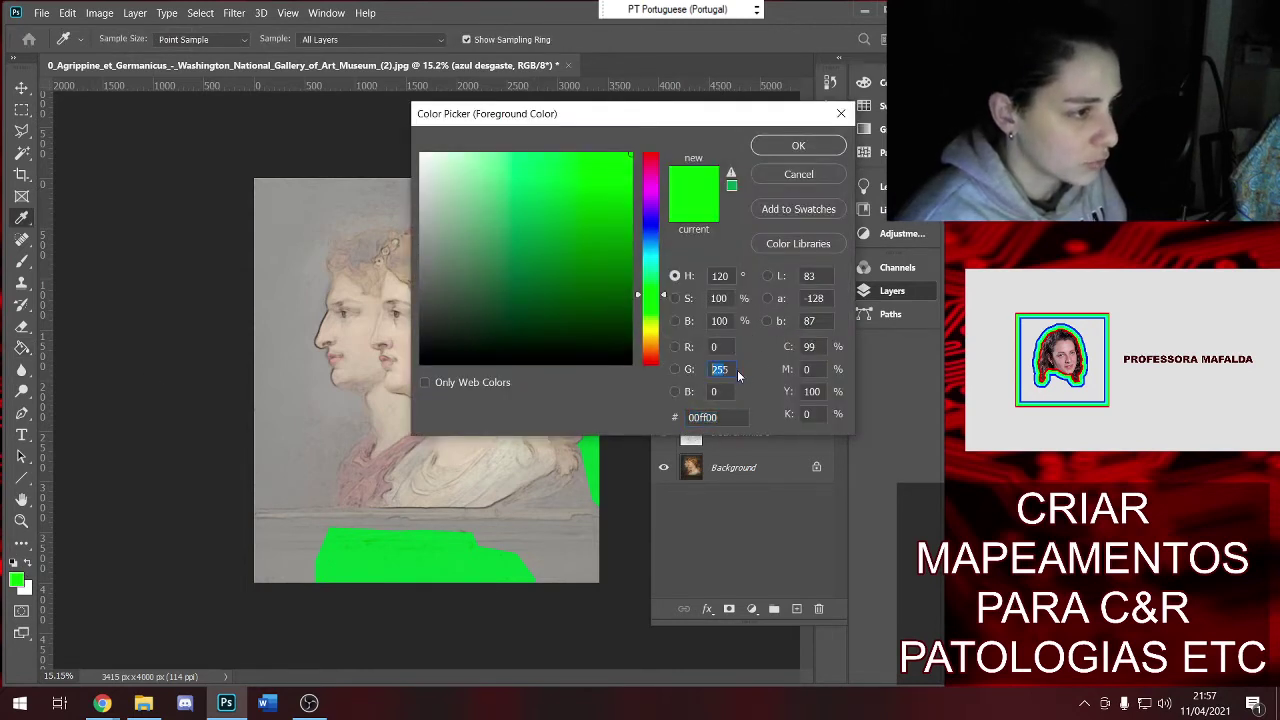
text(0)
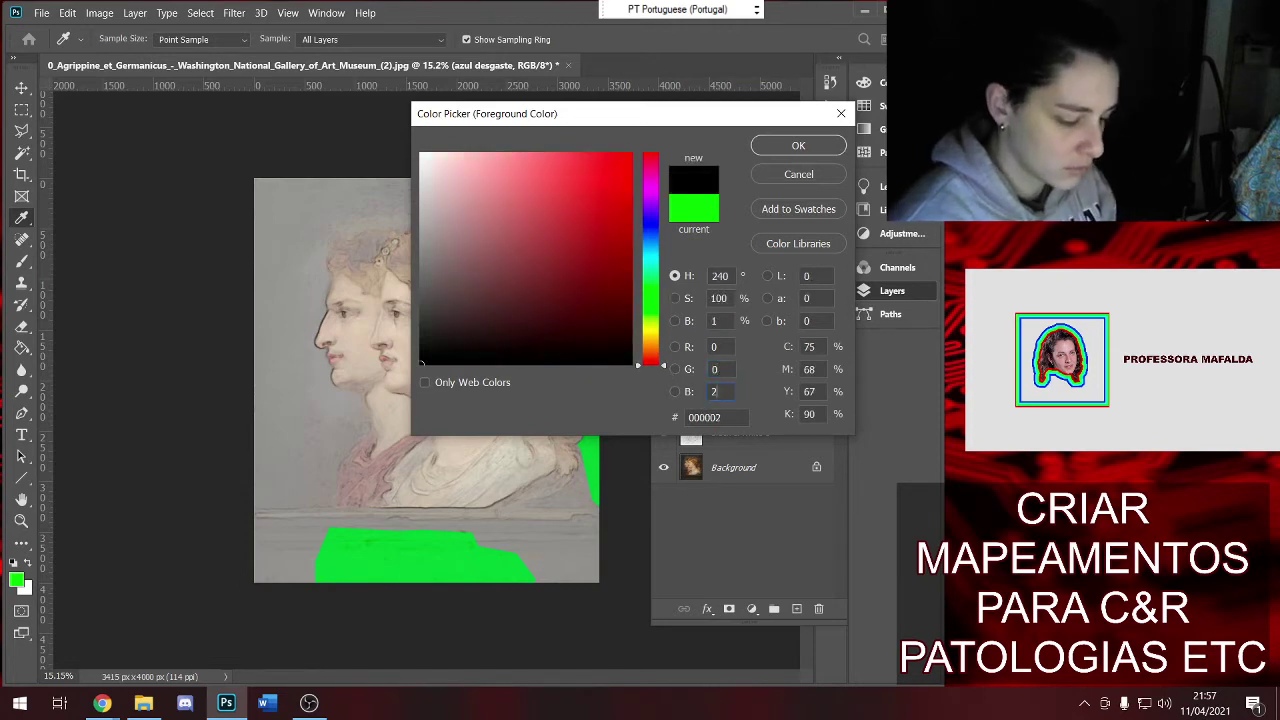
text(255)
key(Return)
Lasso the worn area beside the right green strip and fill it with blue
key(g)
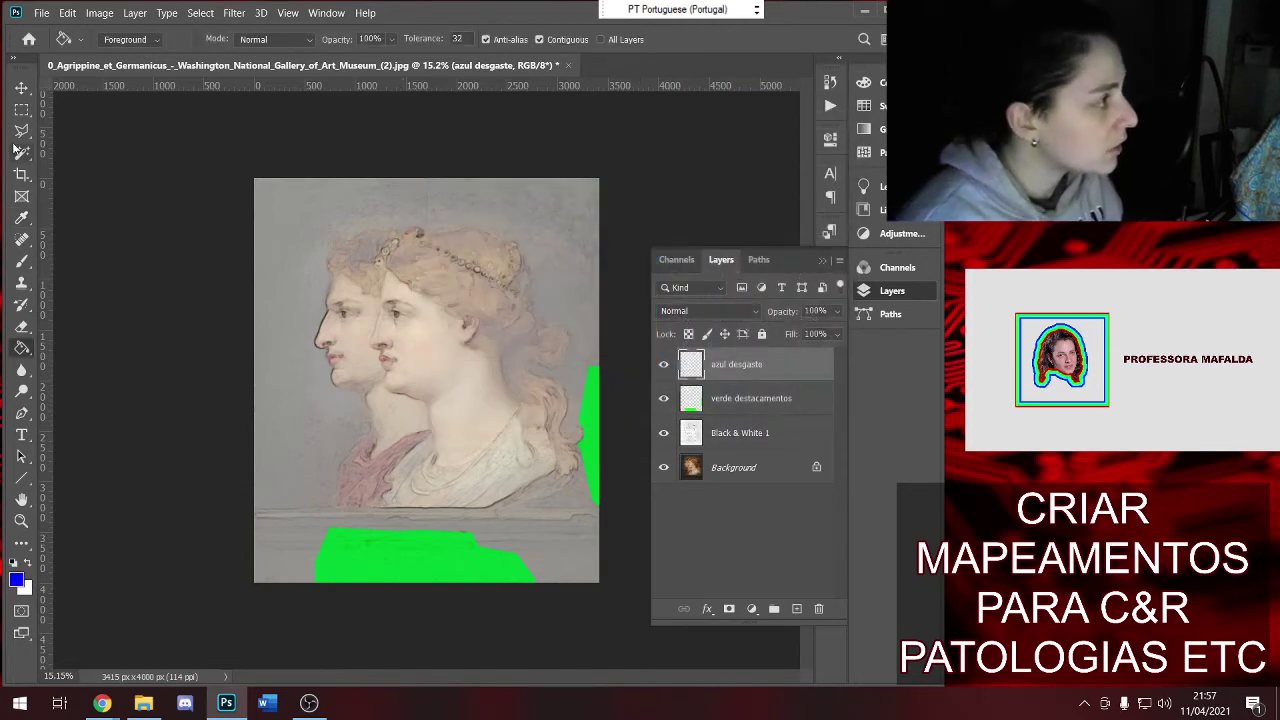
click(22, 131)
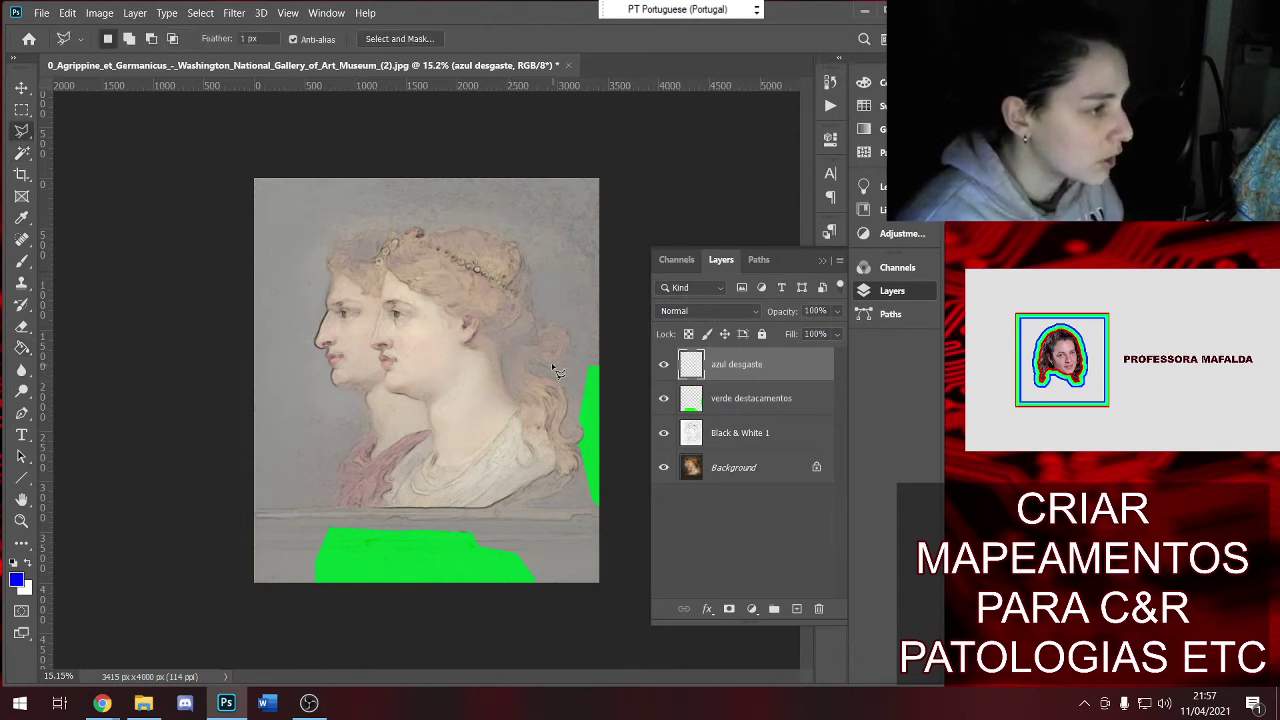
drag(553, 367, 594, 370)
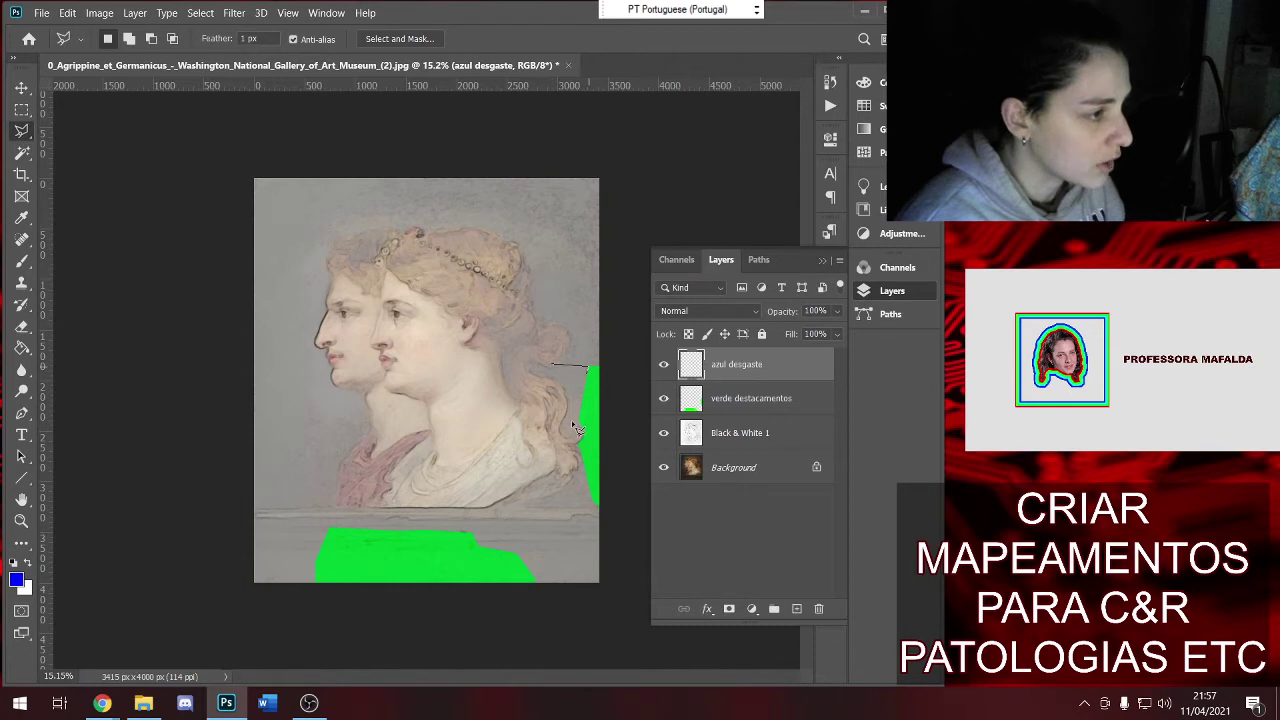
drag(577, 429, 571, 408)
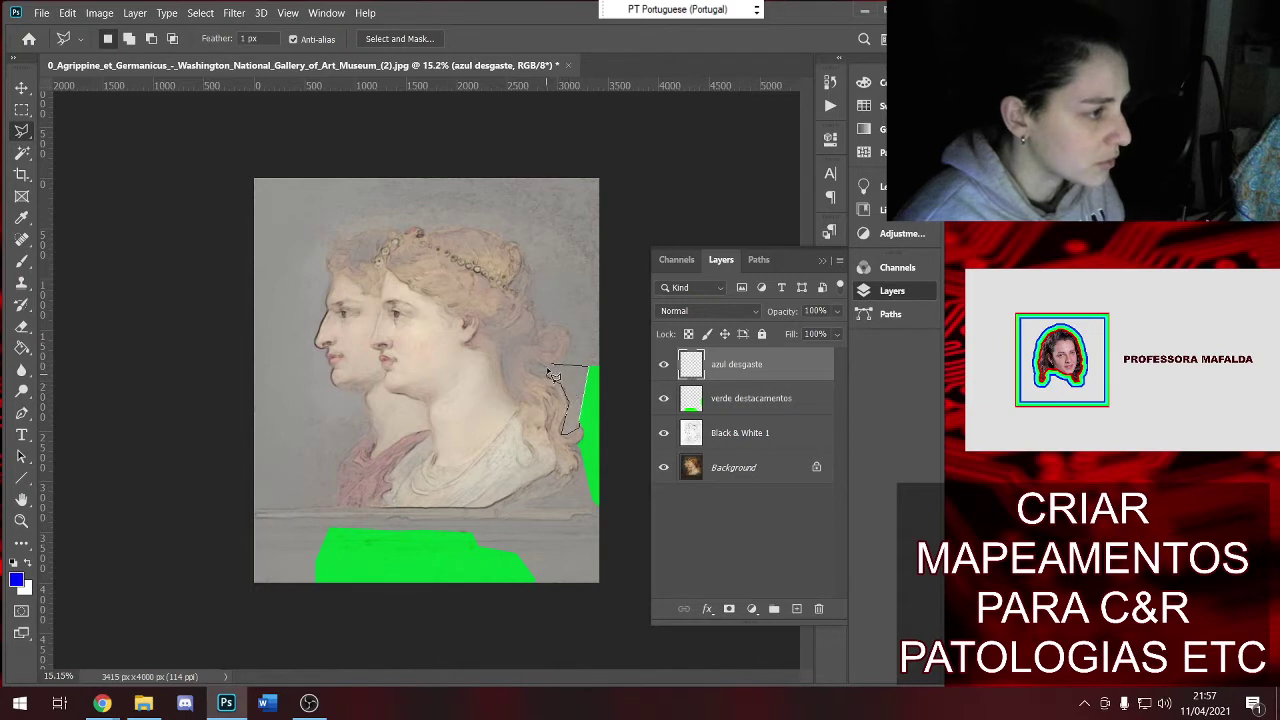
drag(558, 373, 556, 368)
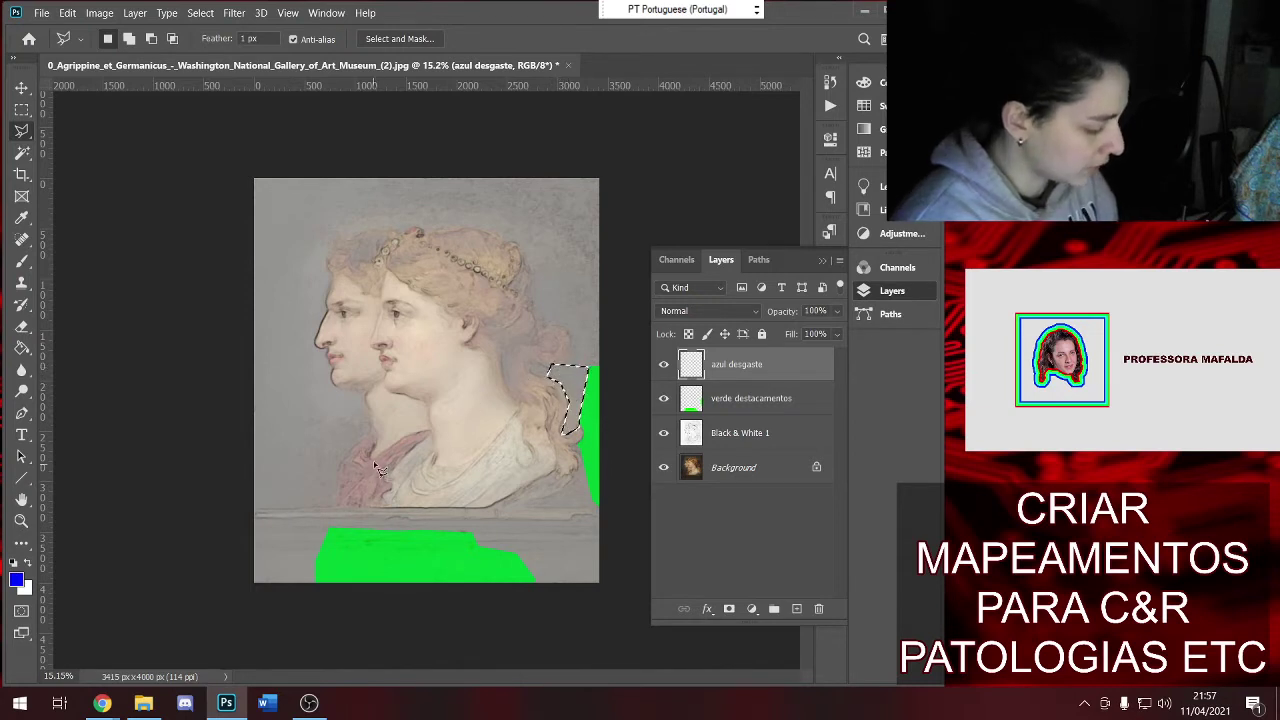
key(g)
click(578, 385)
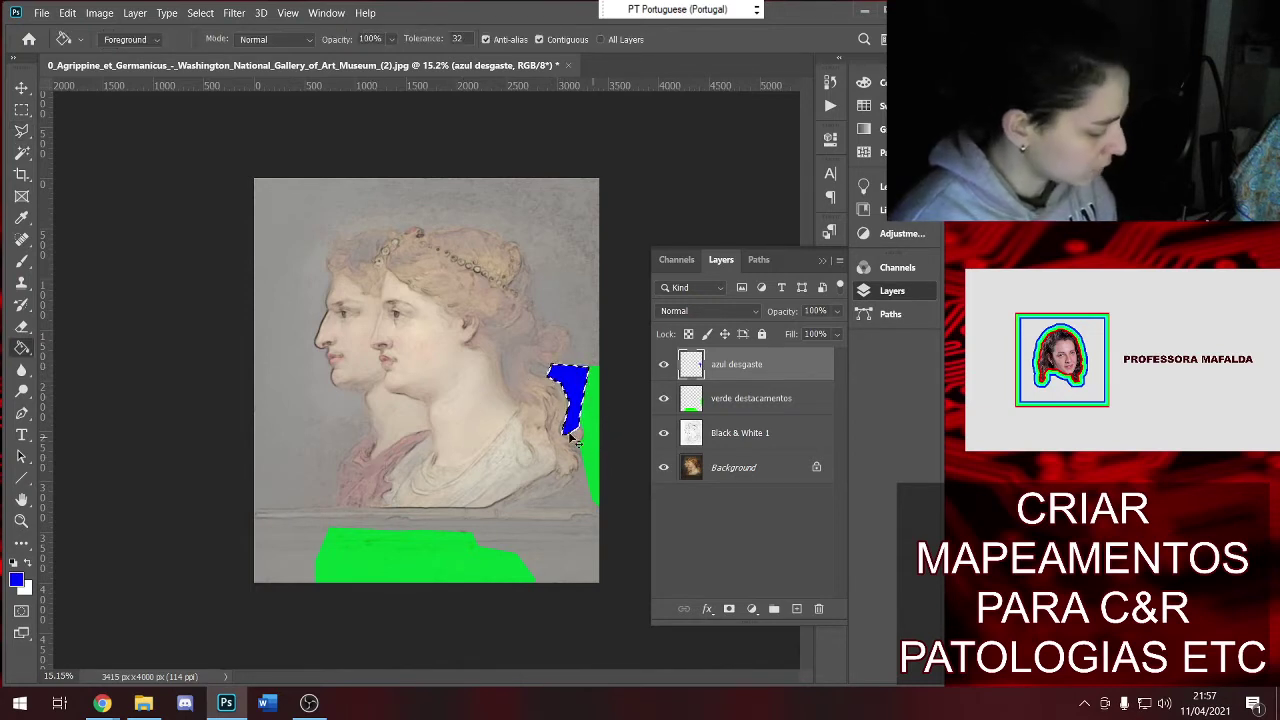
key(d)
key(ctrl+d)
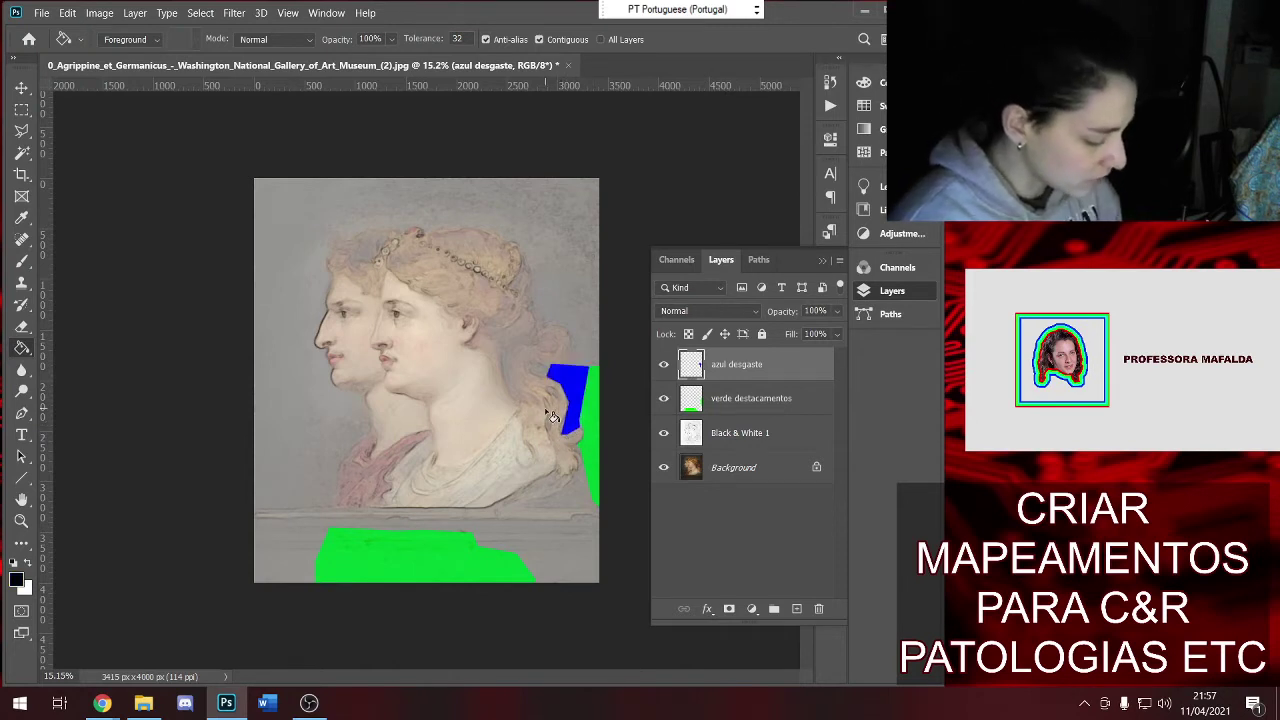
Fill a triangular worn area on the neck with blue (#0000ff), replacing a mistaken black fill
key(l)
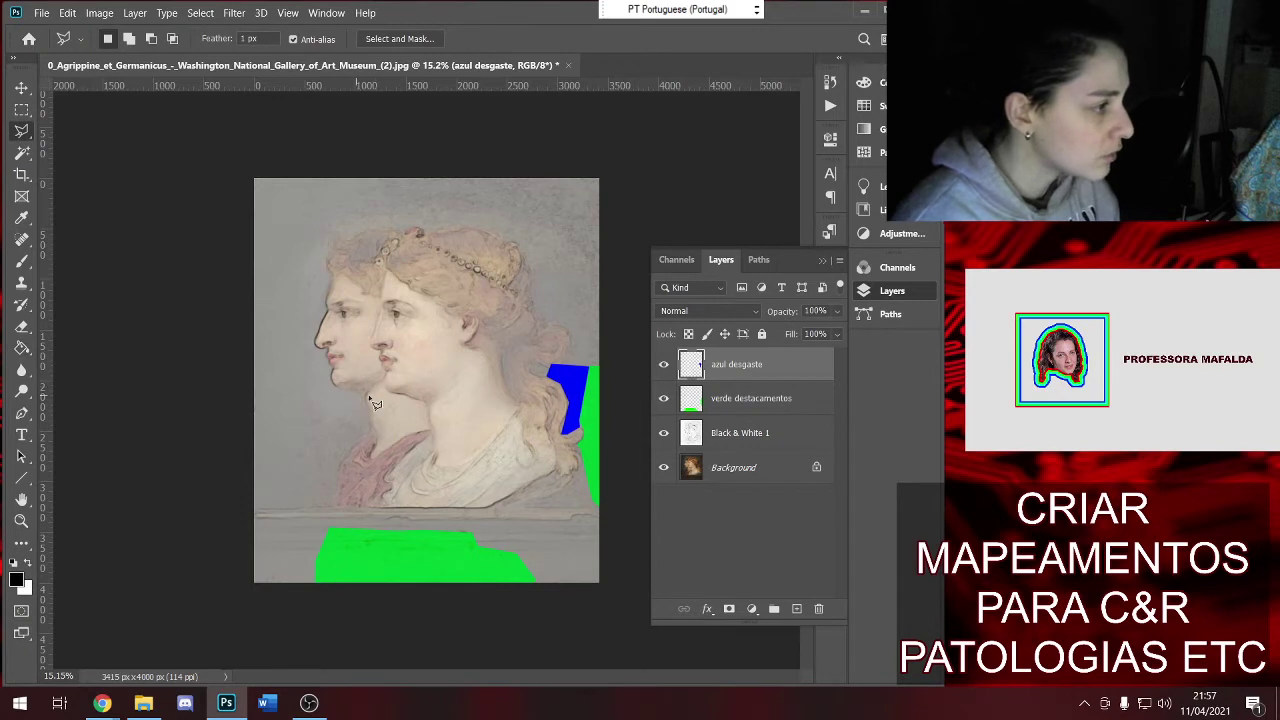
mouse_move(370, 397)
mouse_down()
mouse_move(374, 440)
mouse_move(417, 421)
mouse_move(405, 398)
mouse_move(376, 401)
mouse_up()
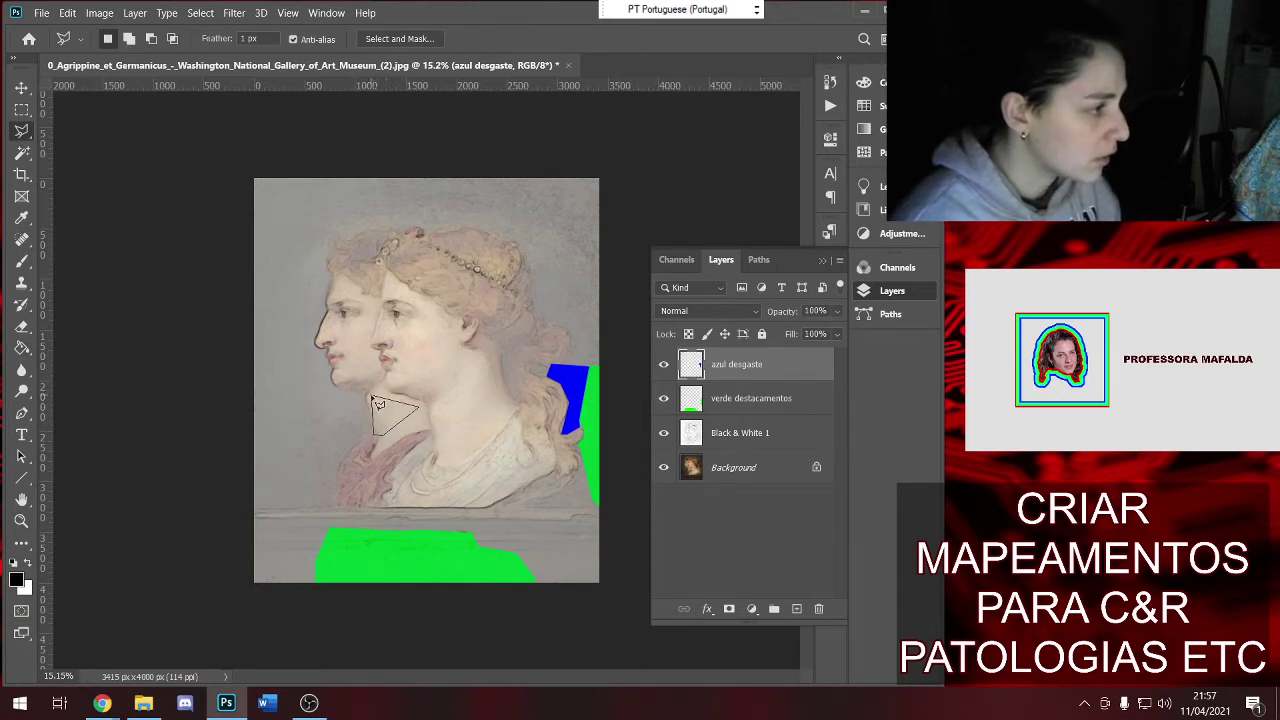
key(g)
click(390, 418)
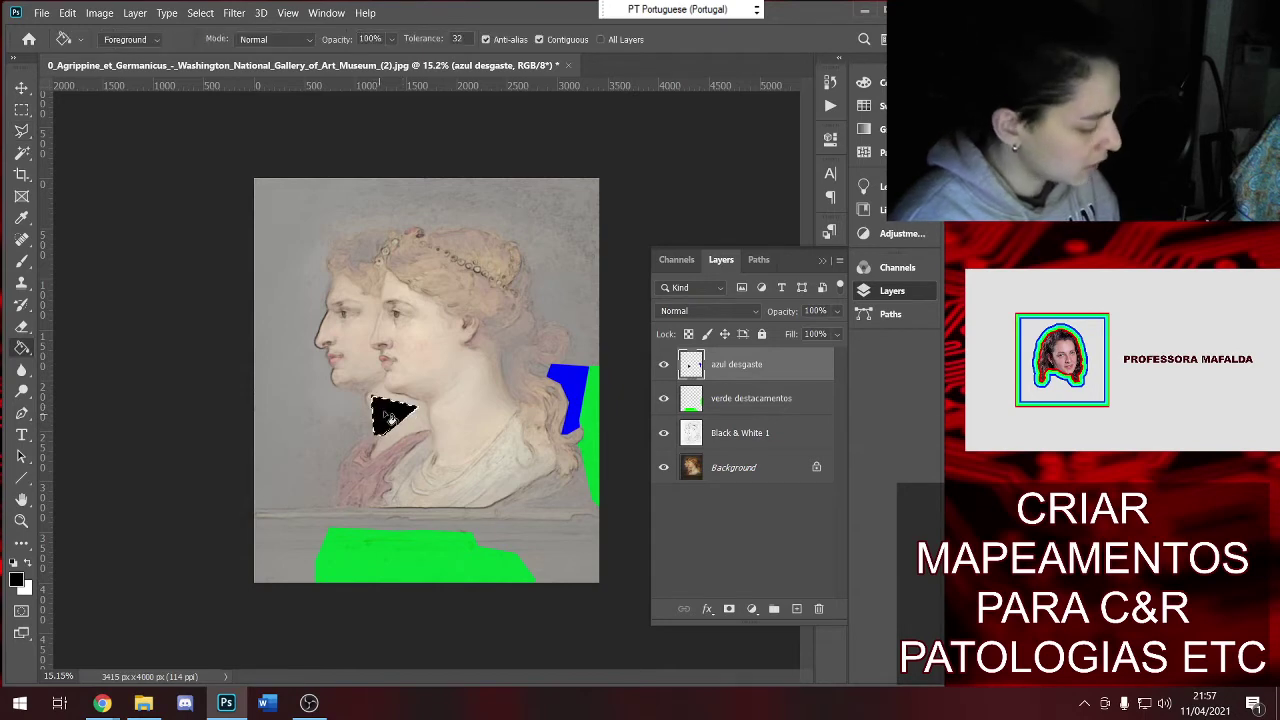
key(super)
key(super)
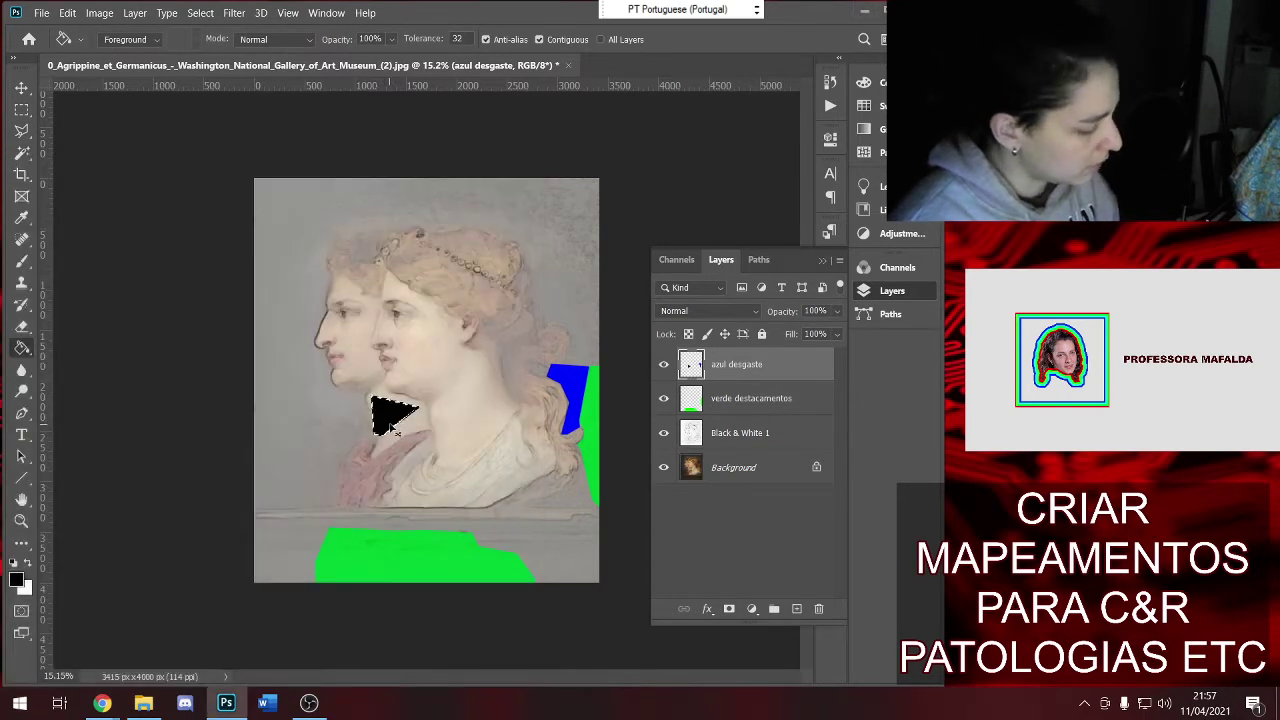
key(ctrl+z)
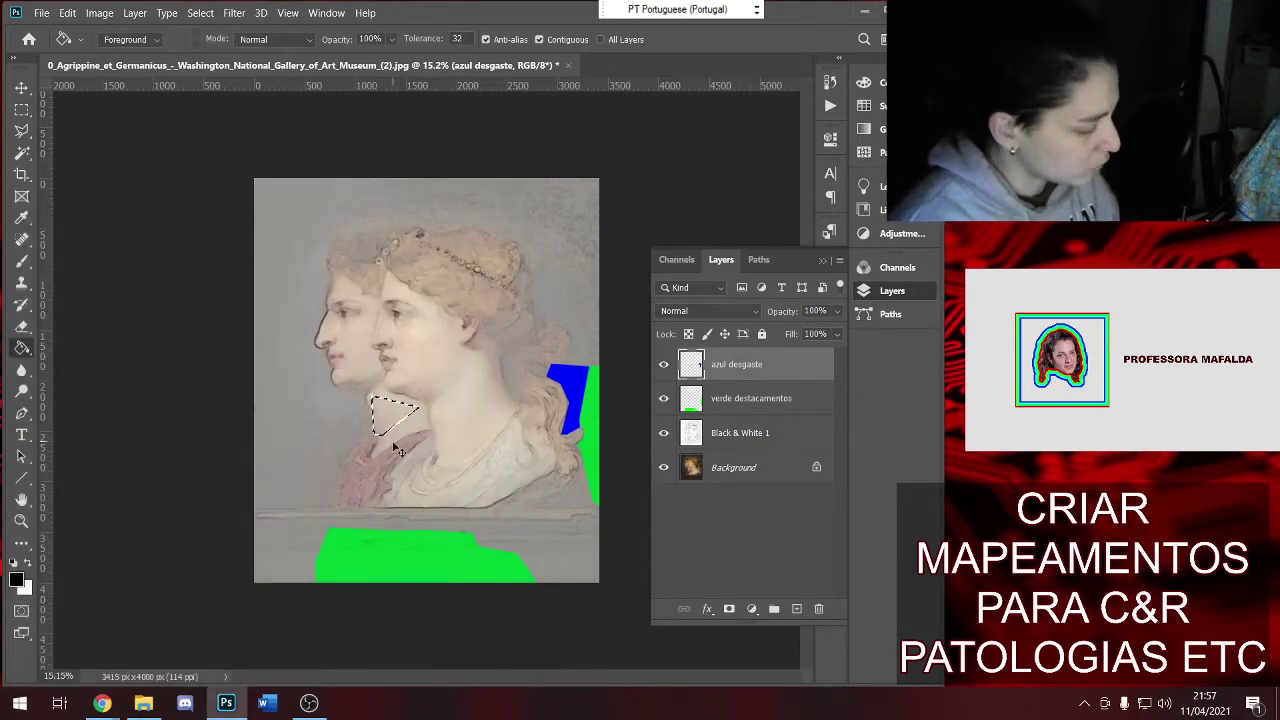
click(23, 585)
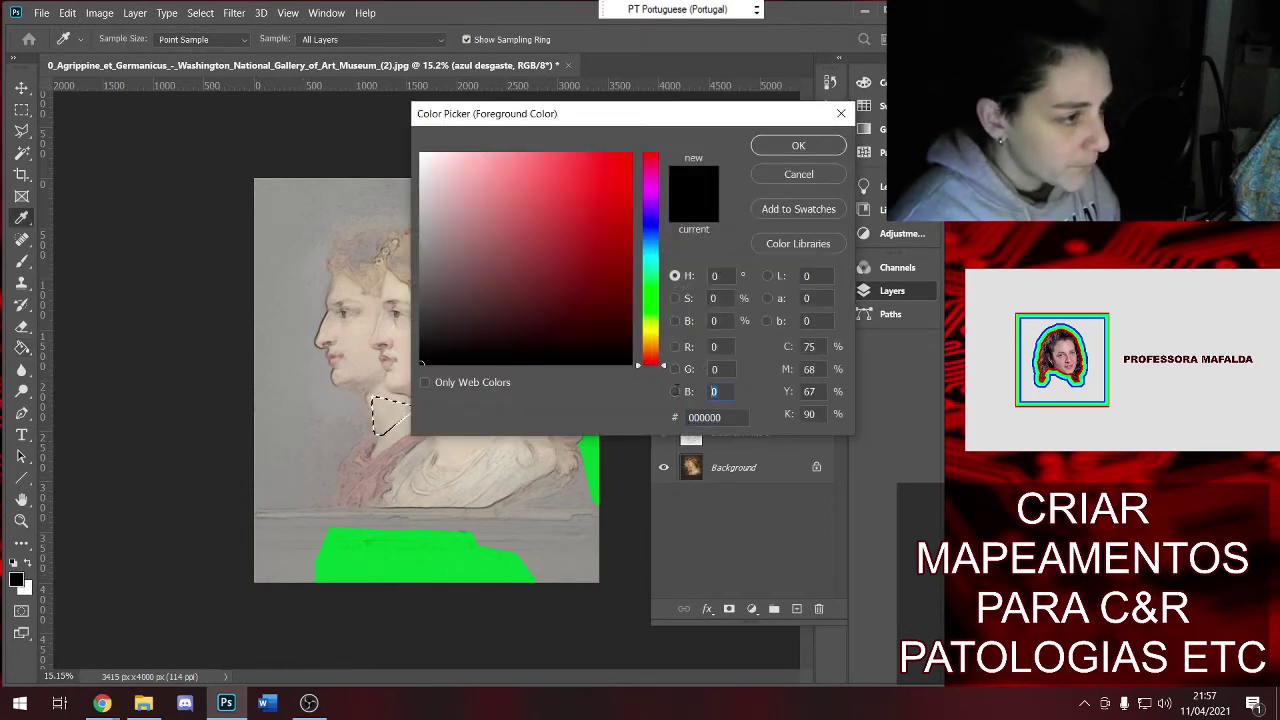
text(0000ff)
key(Return)
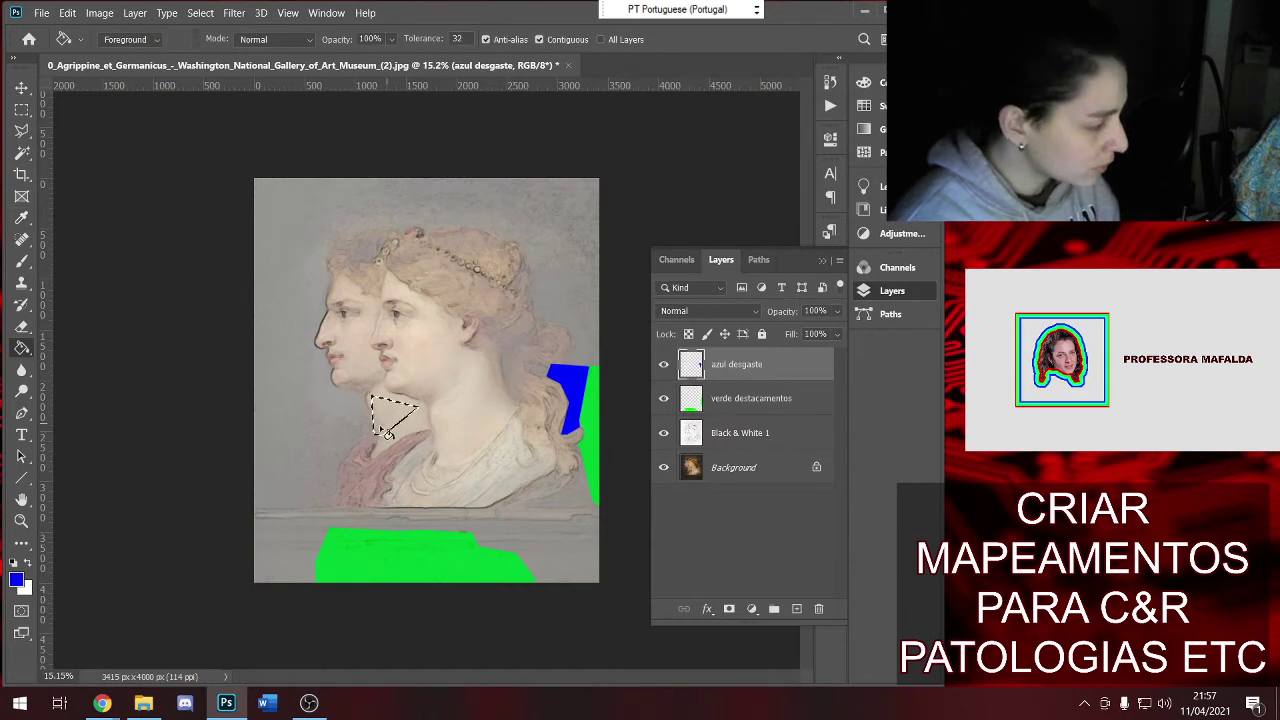
click(393, 418)
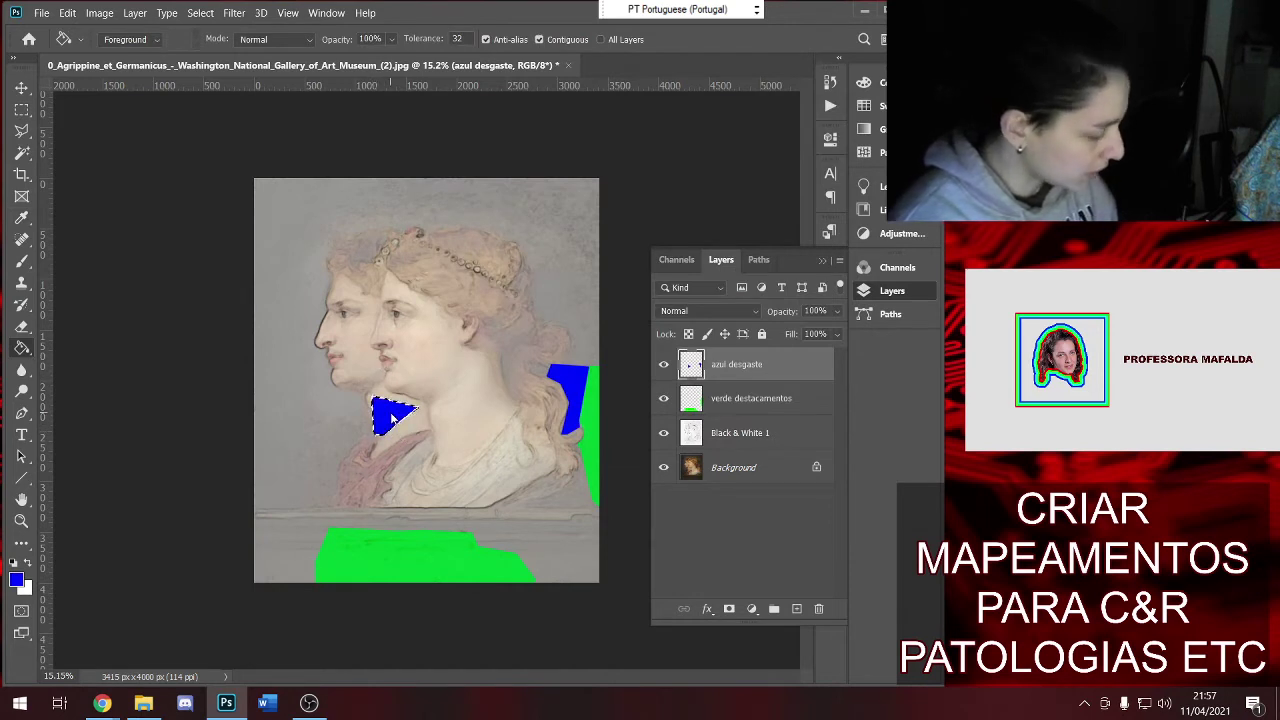
Fill a polygonal worn area above the bottom green patch with blue
key(l)
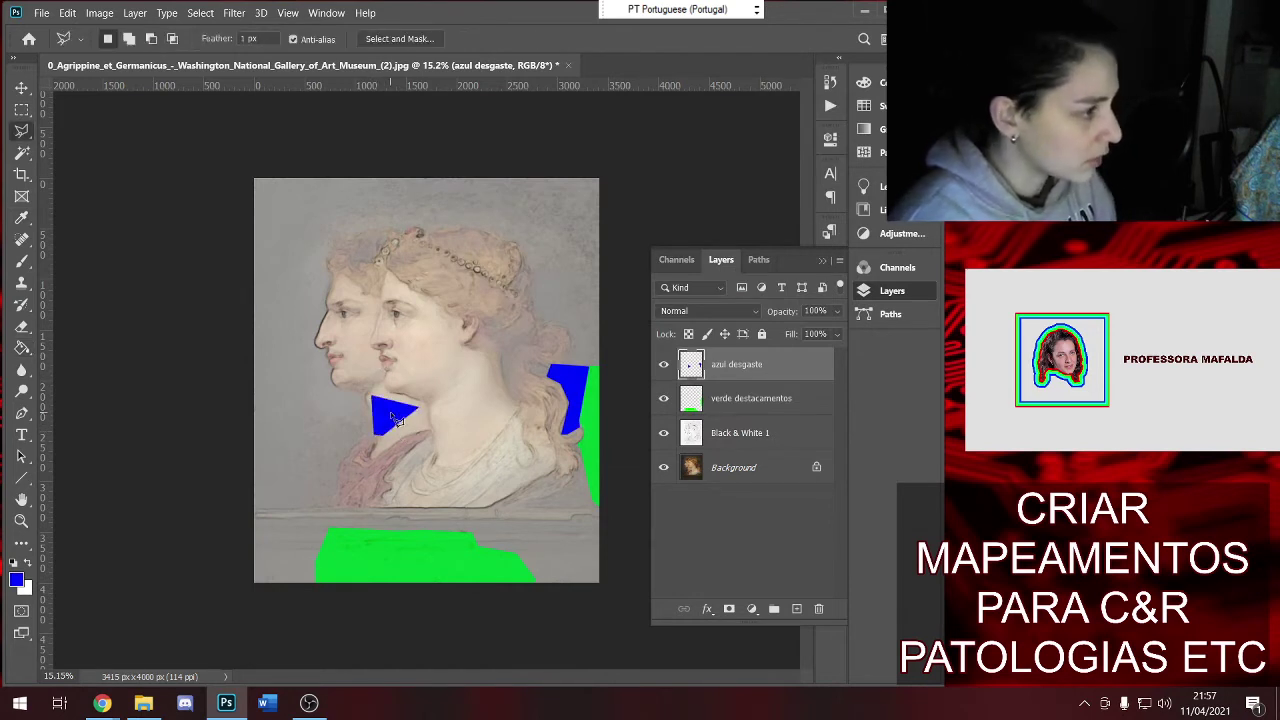
click(359, 537)
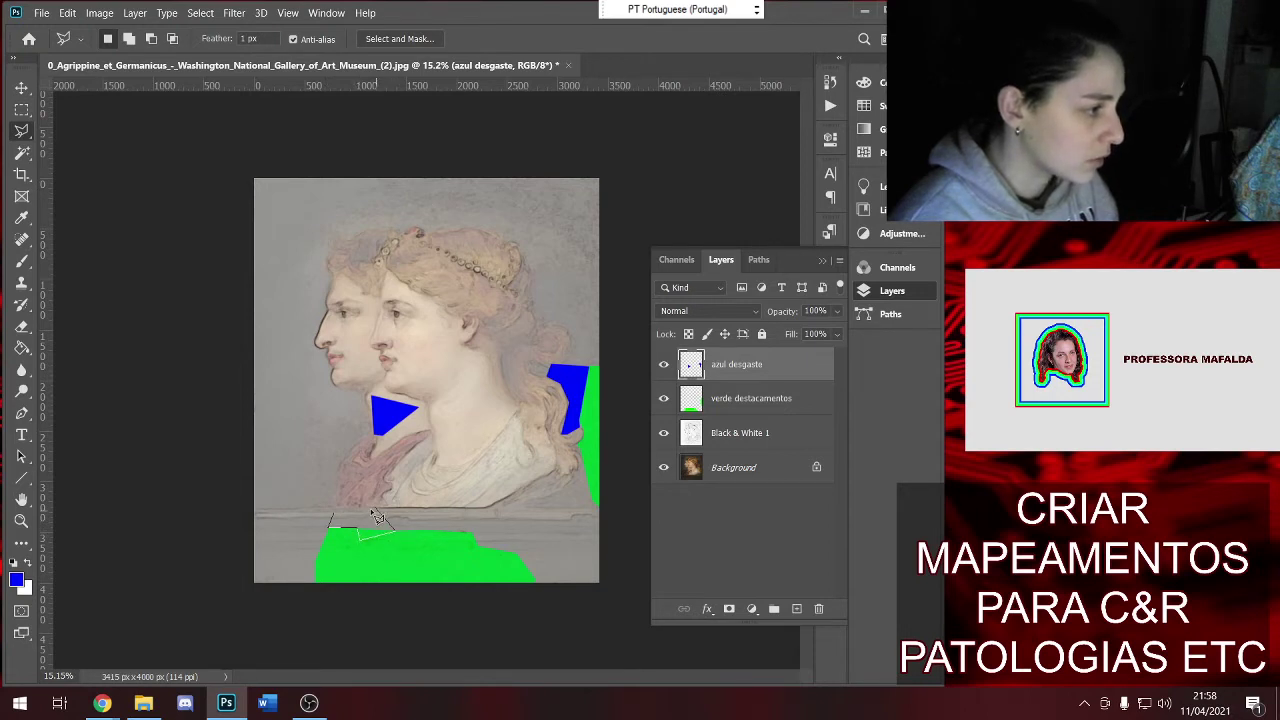
click(362, 512)
click(340, 520)
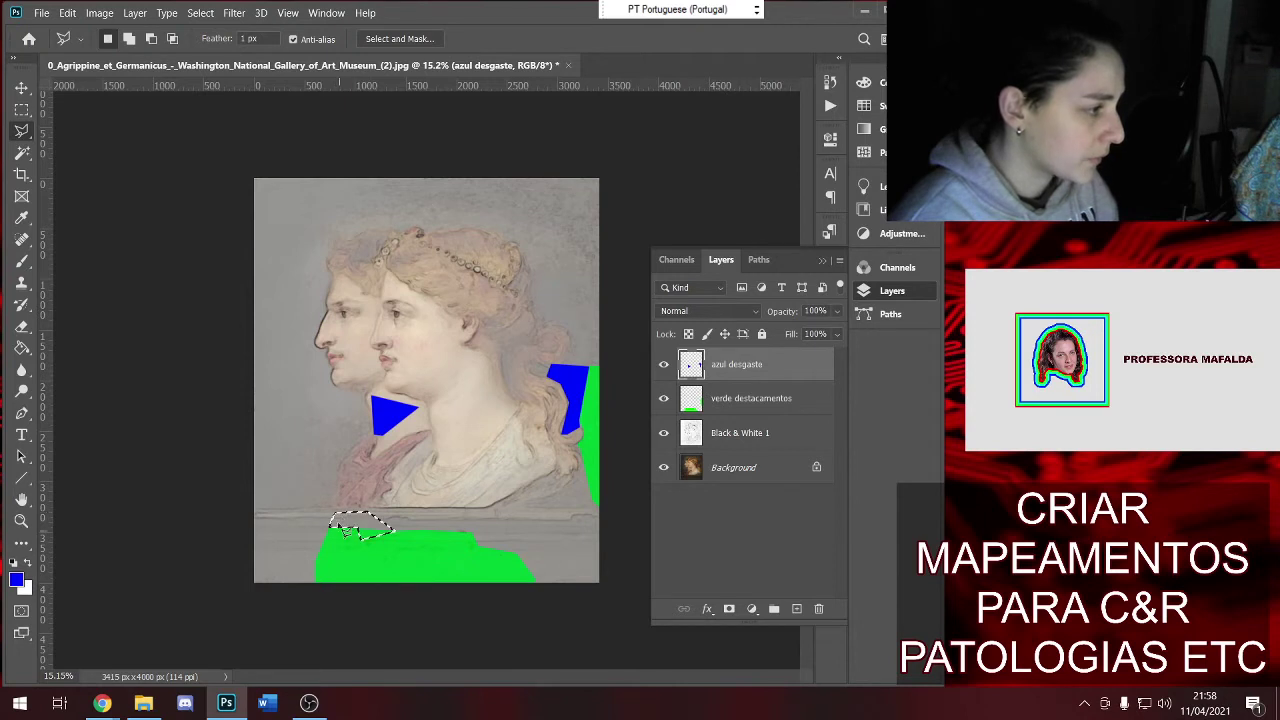
key(g)
click(355, 528)
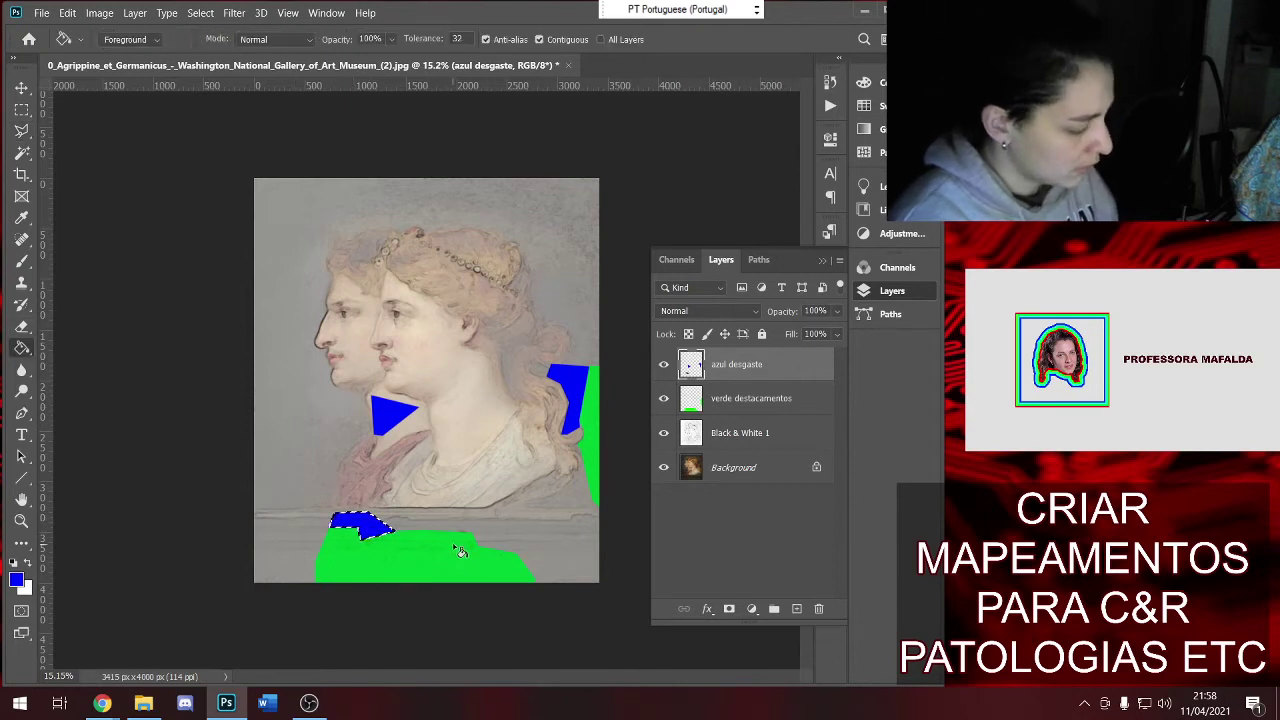
key(ctrl+d)
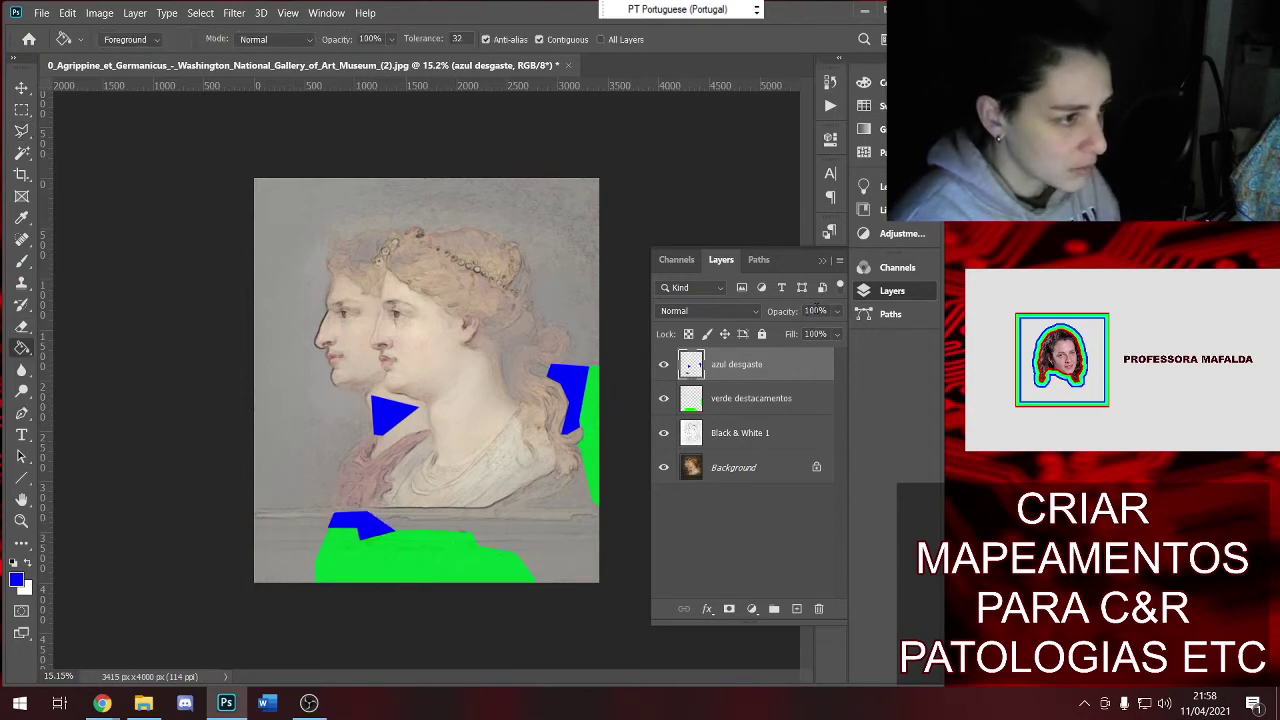
click(816, 310)
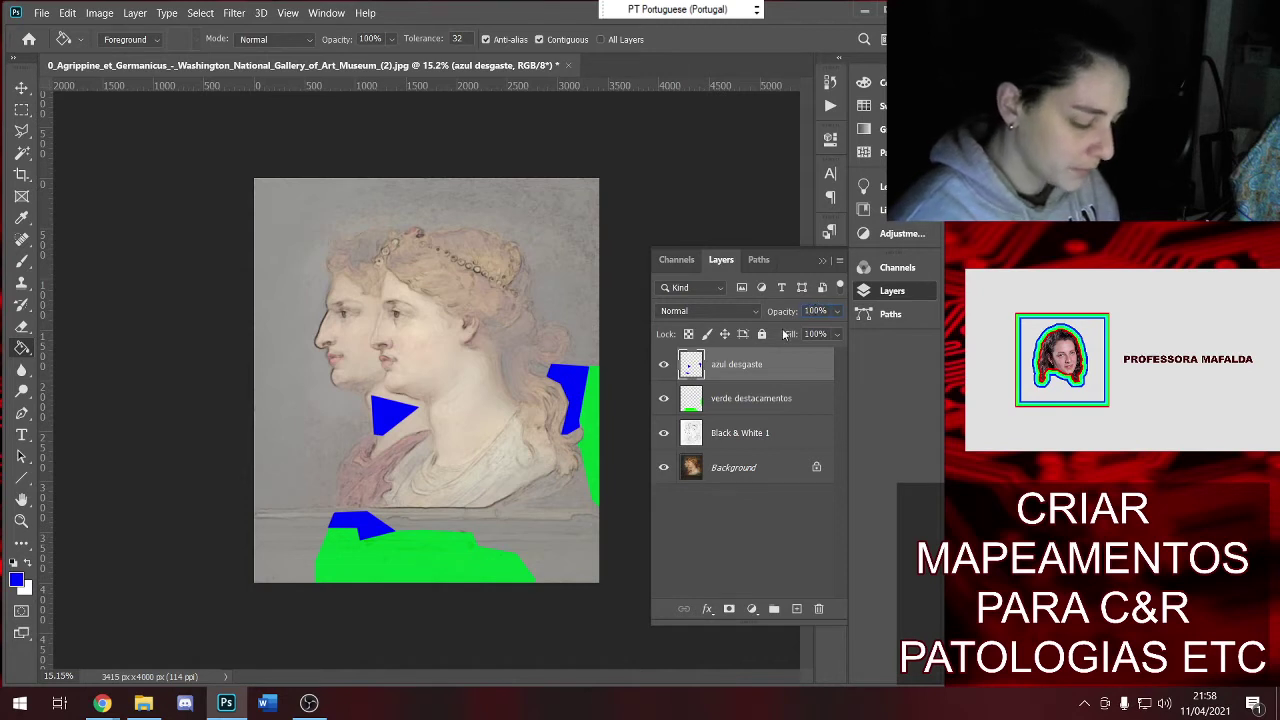
Set the azul desgaste layer opacity to 50% and zoom in on the patches
text(50)
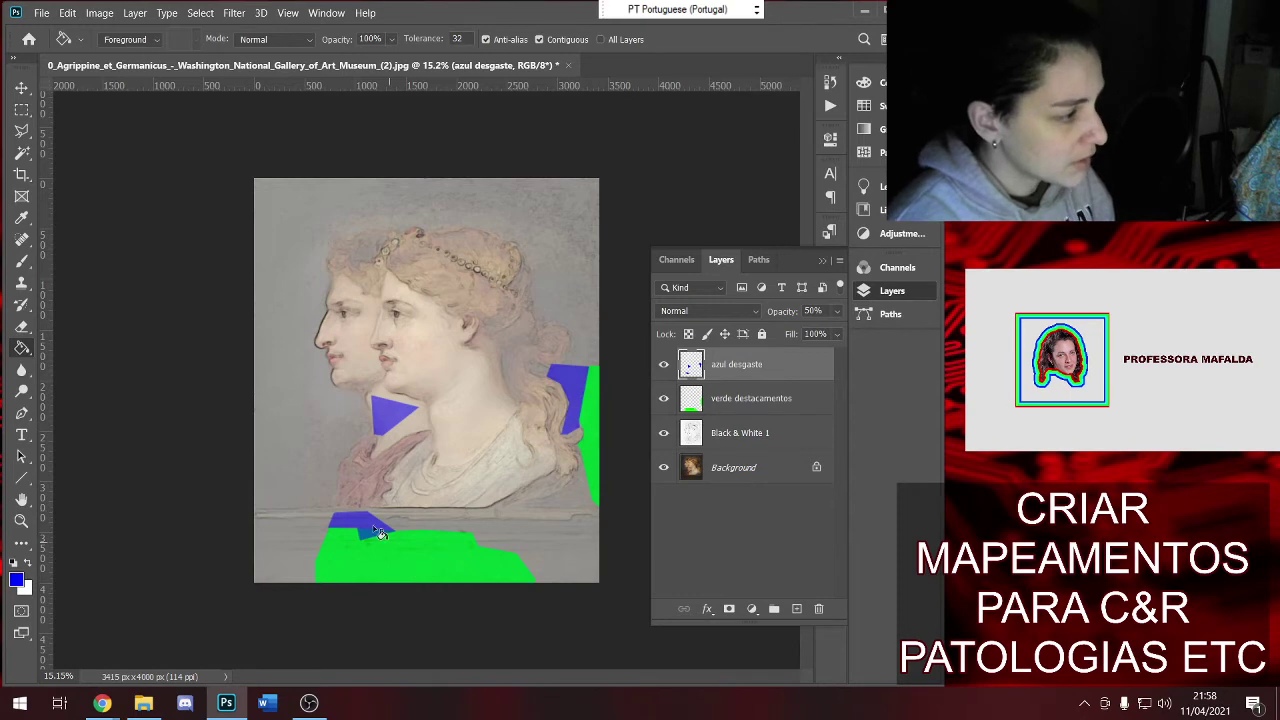
scroll(387, 558, up, 2)
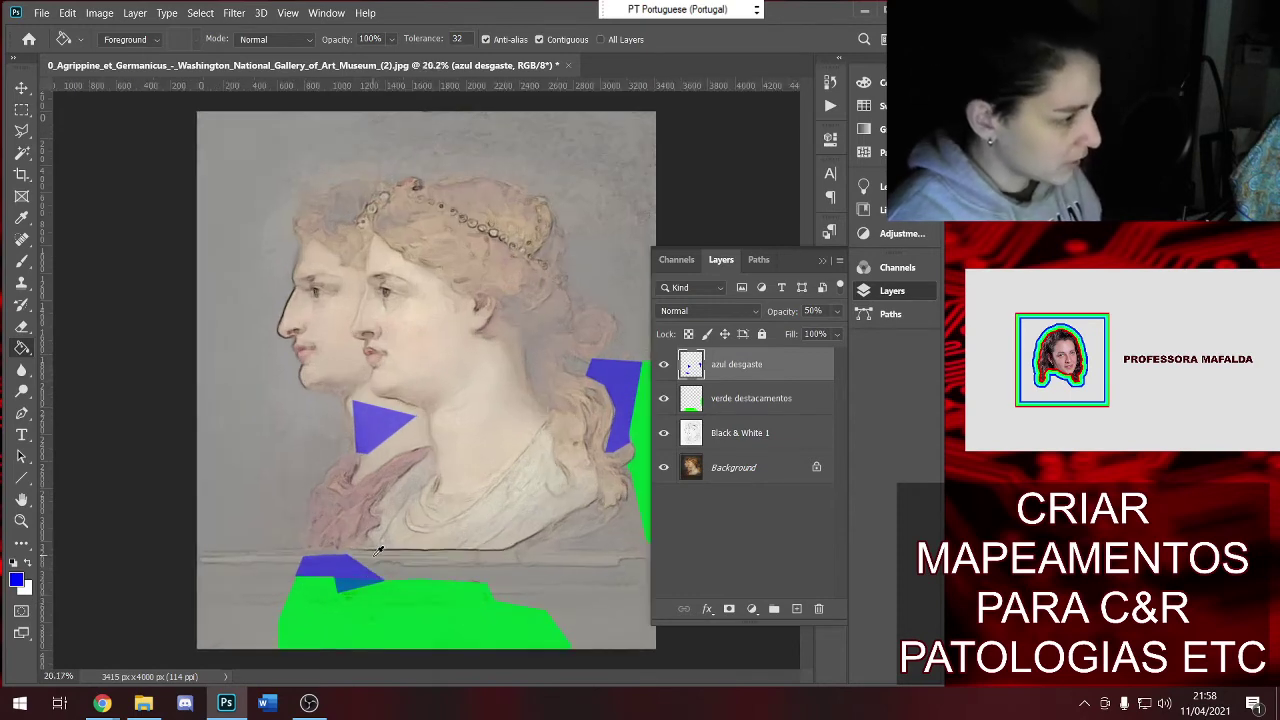
scroll(385, 556, up, 2)
scroll(382, 553, up, 2)
scroll(378, 550, up, 1)
scroll(376, 552, up, 1)
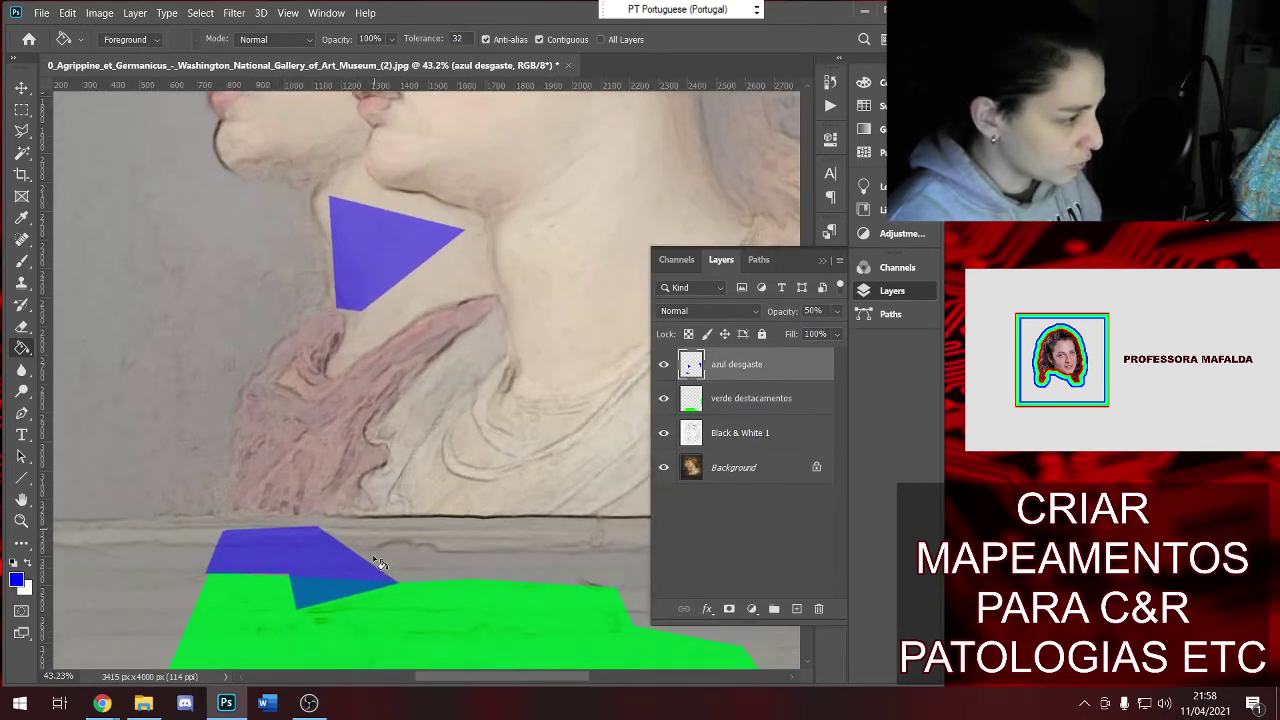
scroll(368, 555, up, 1)
scroll(340, 535, up, 1)
scroll(313, 519, up, 1)
scroll(313, 519, up, 1)
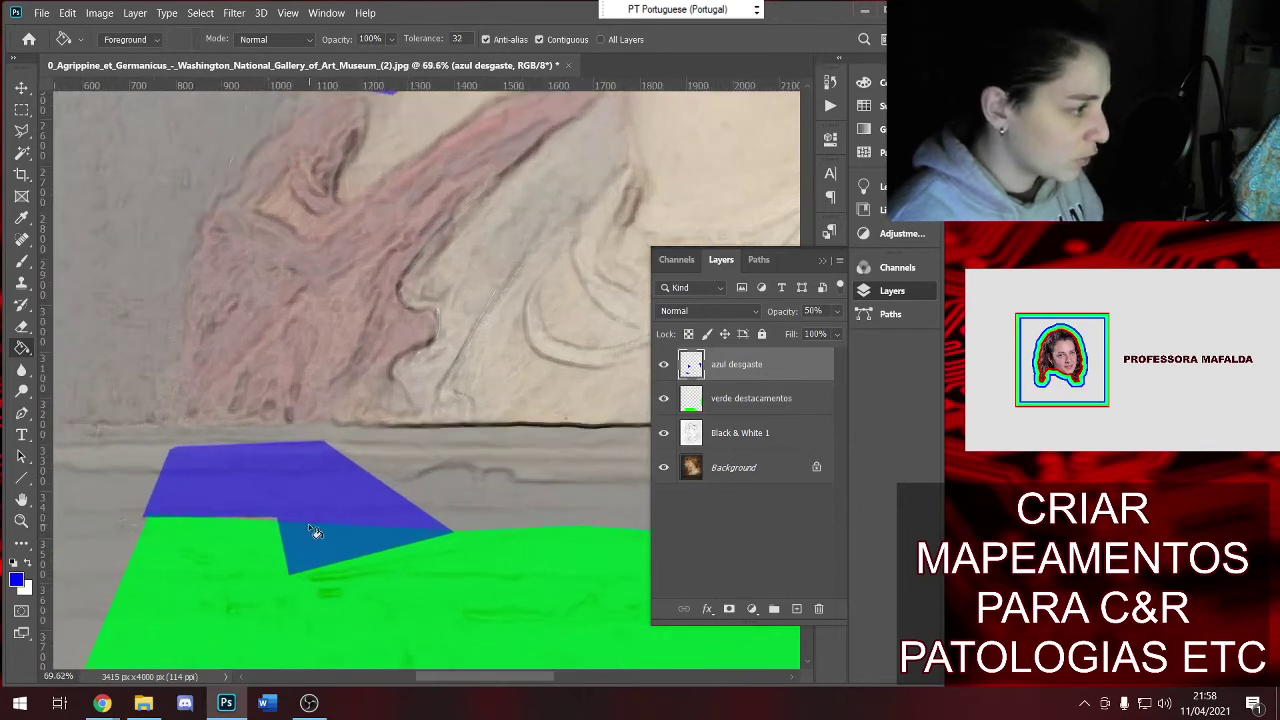
scroll(300, 537, up, 1)
scroll(320, 537, up, 1)
scroll(337, 537, up, 1)
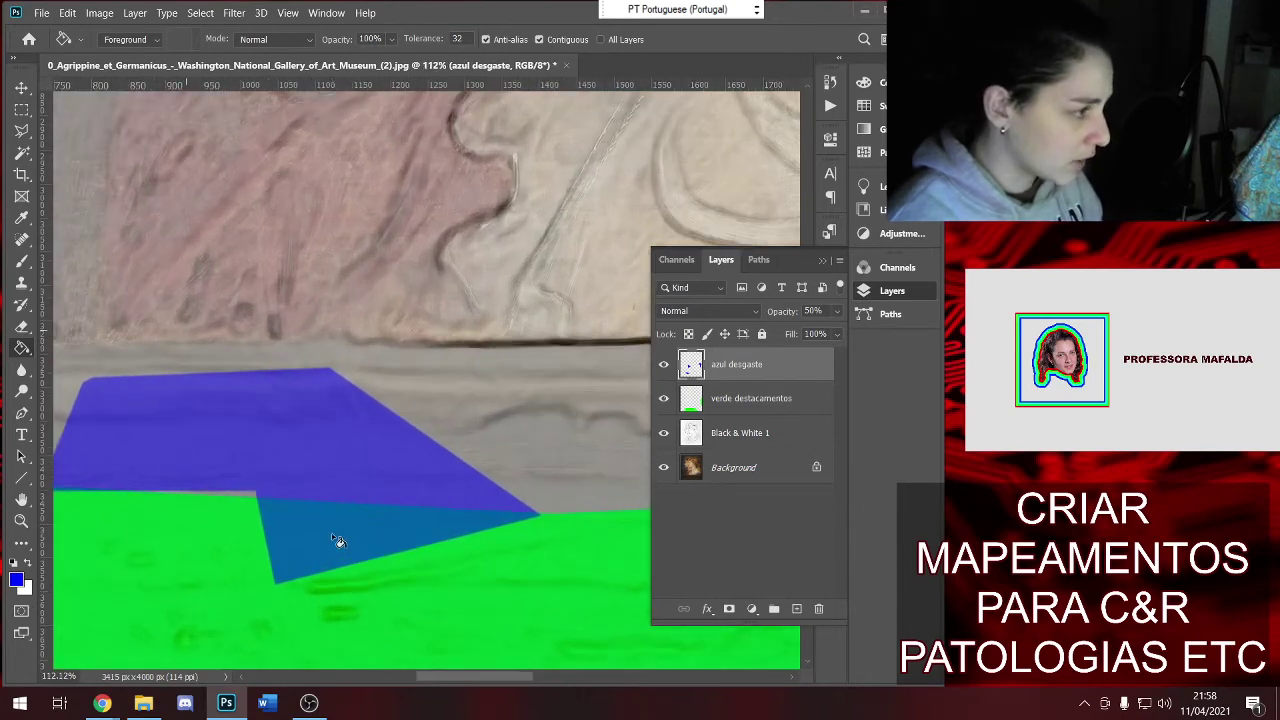
Shift the blue layer content slightly downward with the Move tool
key(v)
drag(288, 475, 294, 483)
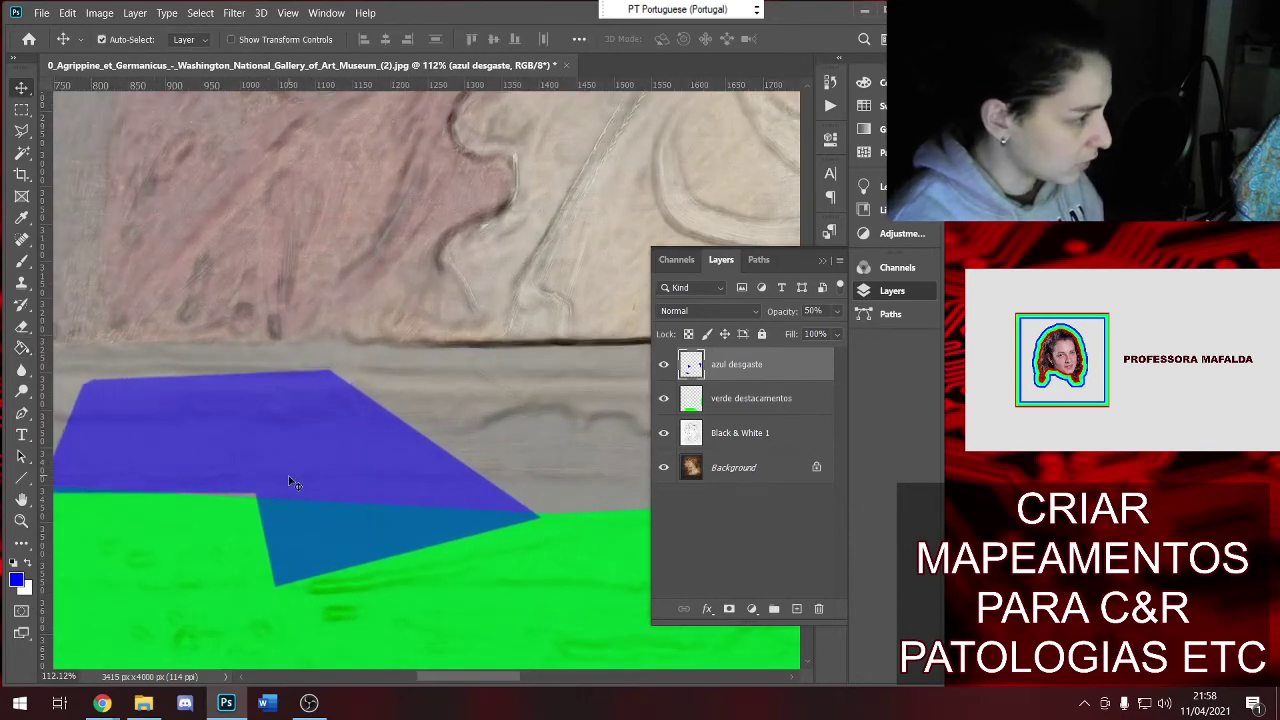
key(Down)
key(Down)
key(Down)
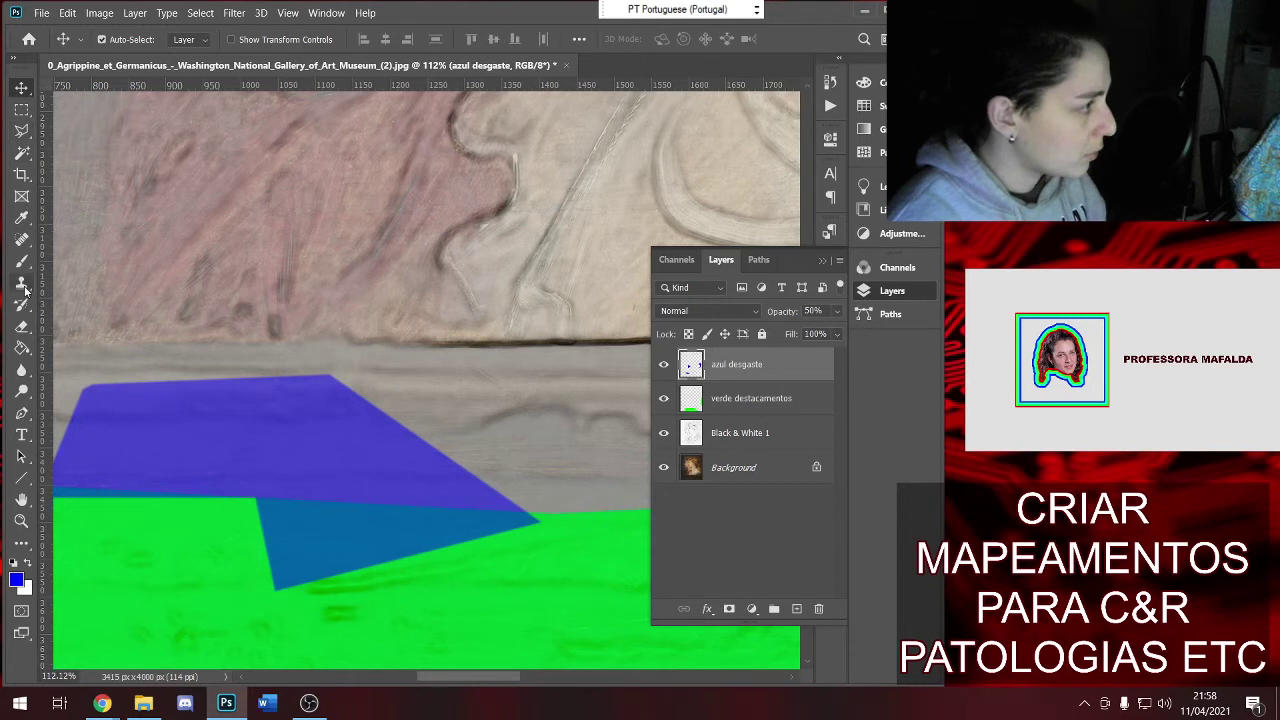
Switch to the Eraser with a 5 px brush size
click(22, 326)
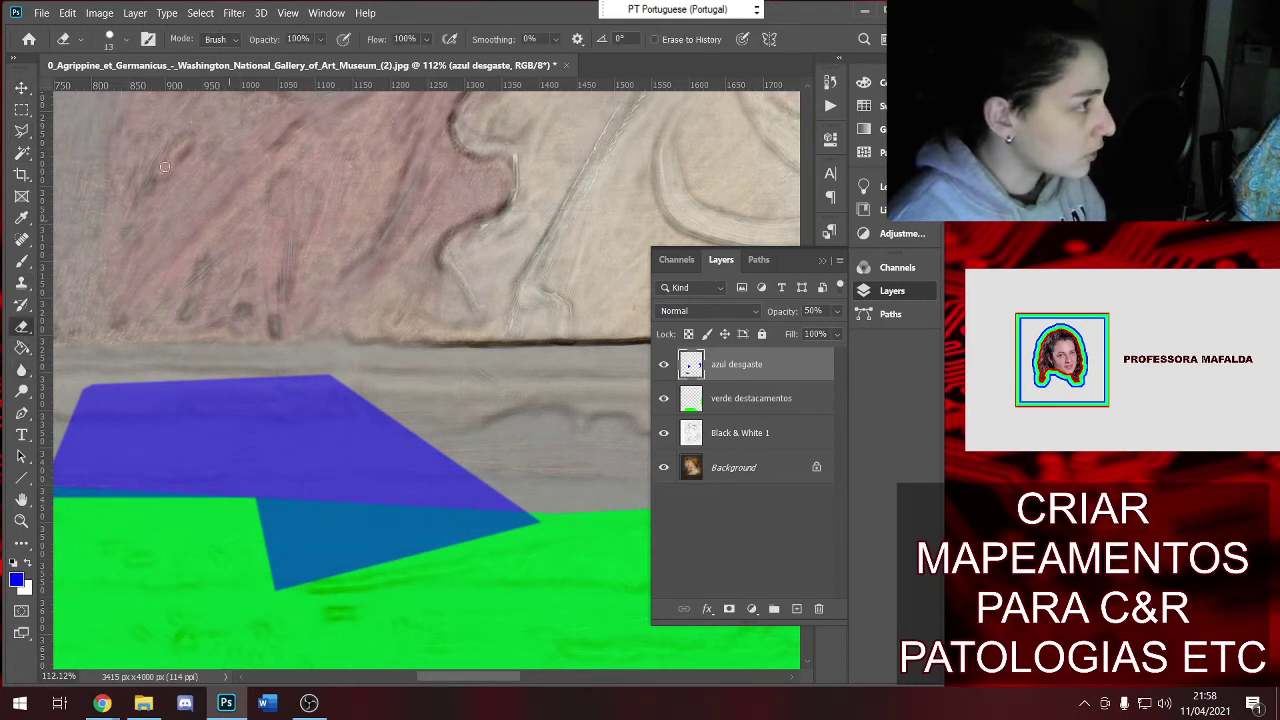
click(126, 39)
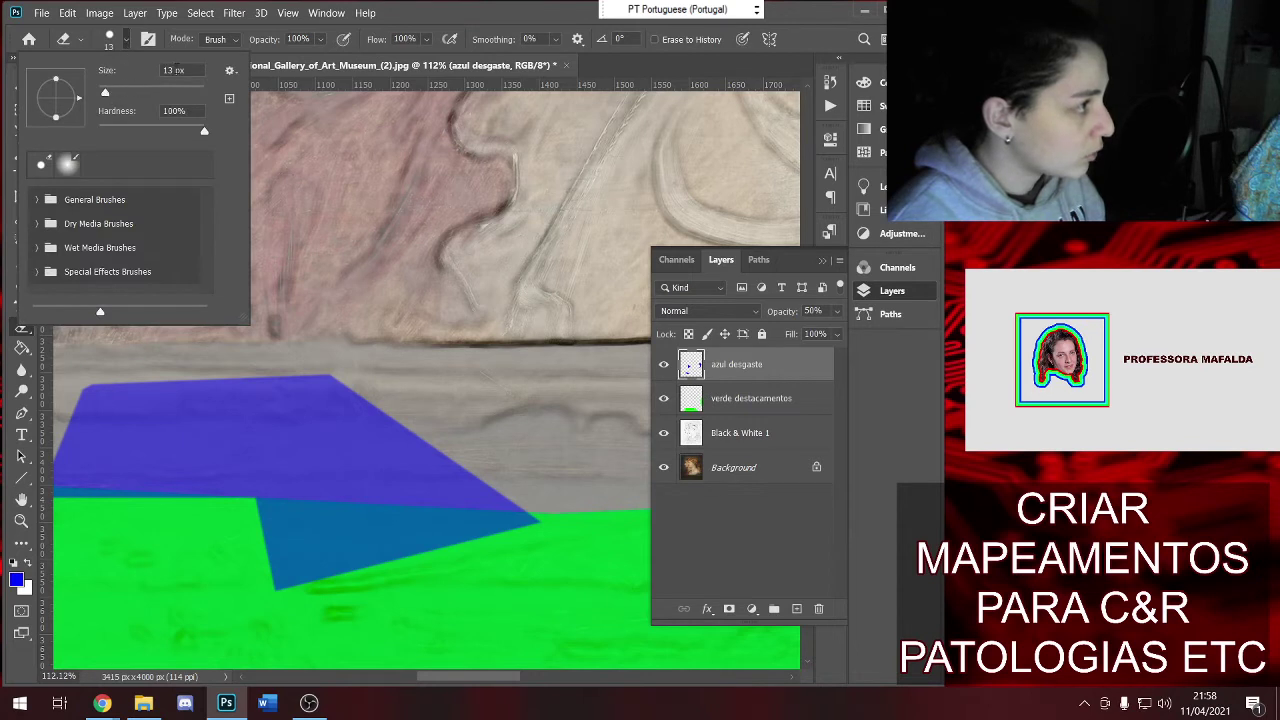
text(5)
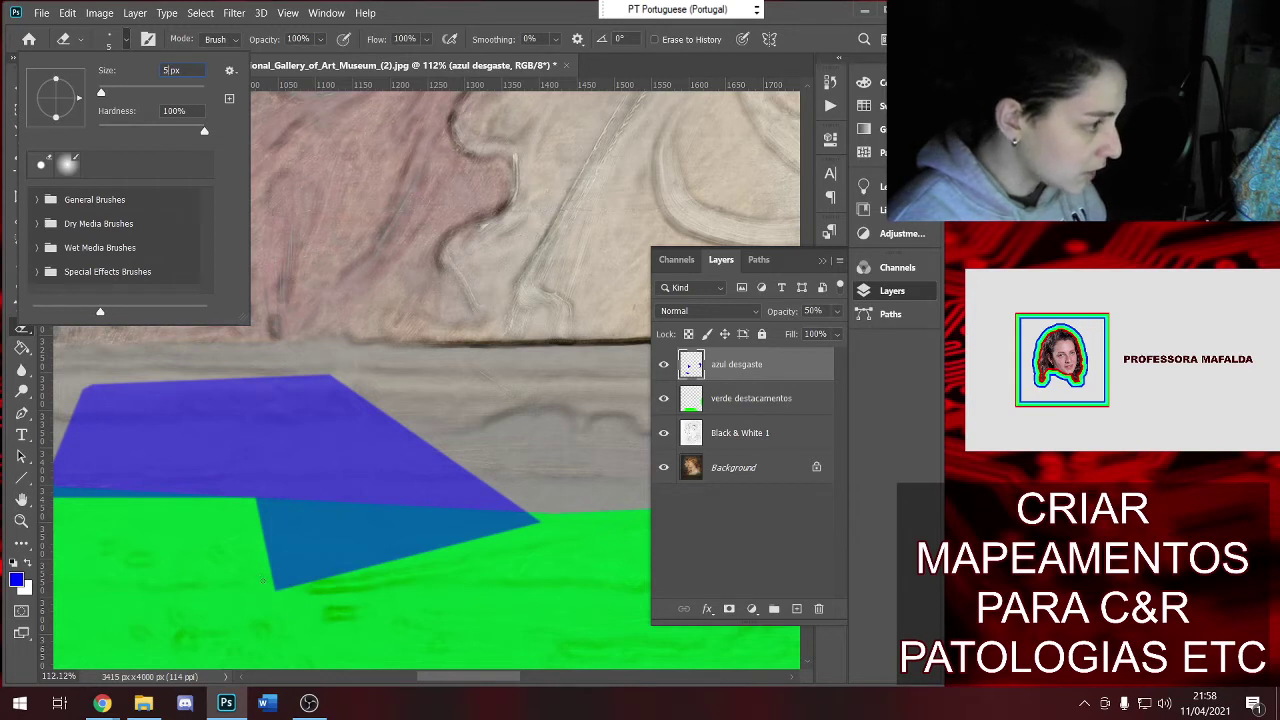
key(Return)
Erase thin horizontal stripes through the blue overlap on the green area
drag(272, 585, 386, 580)
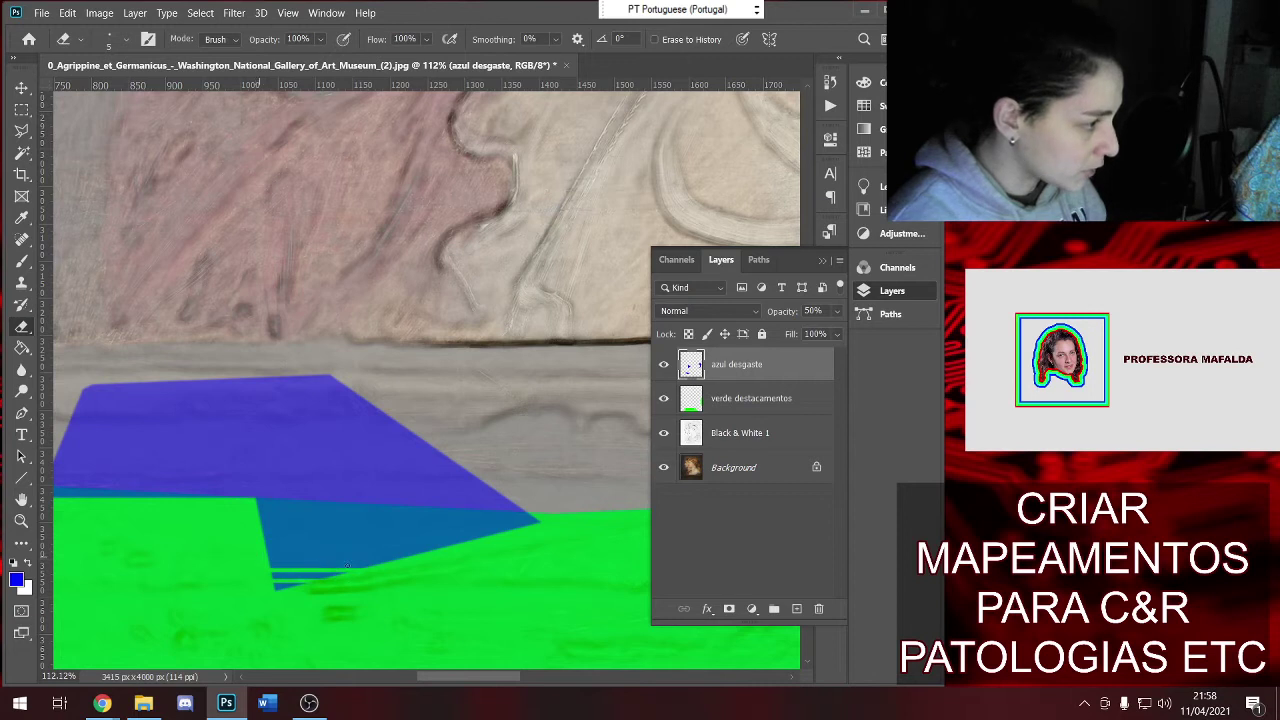
drag(268, 565, 429, 575)
drag(260, 546, 442, 548)
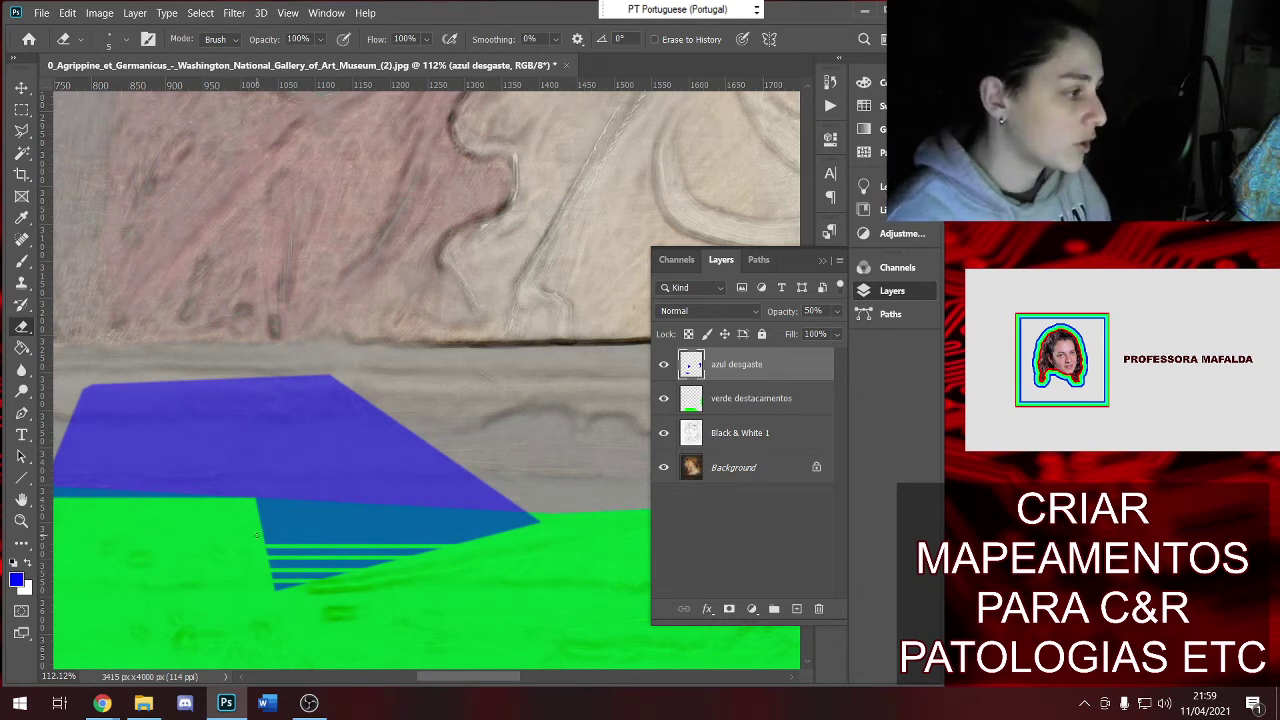
drag(258, 535, 438, 534)
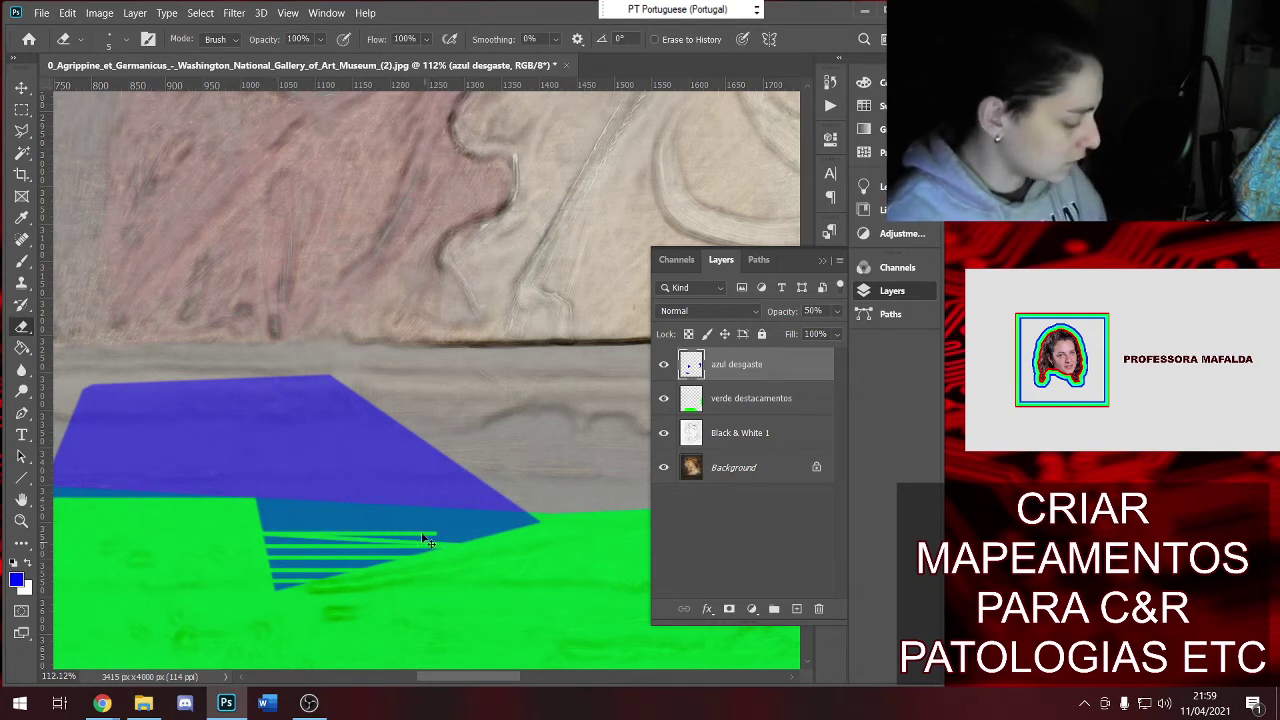
key(ctrl+z)
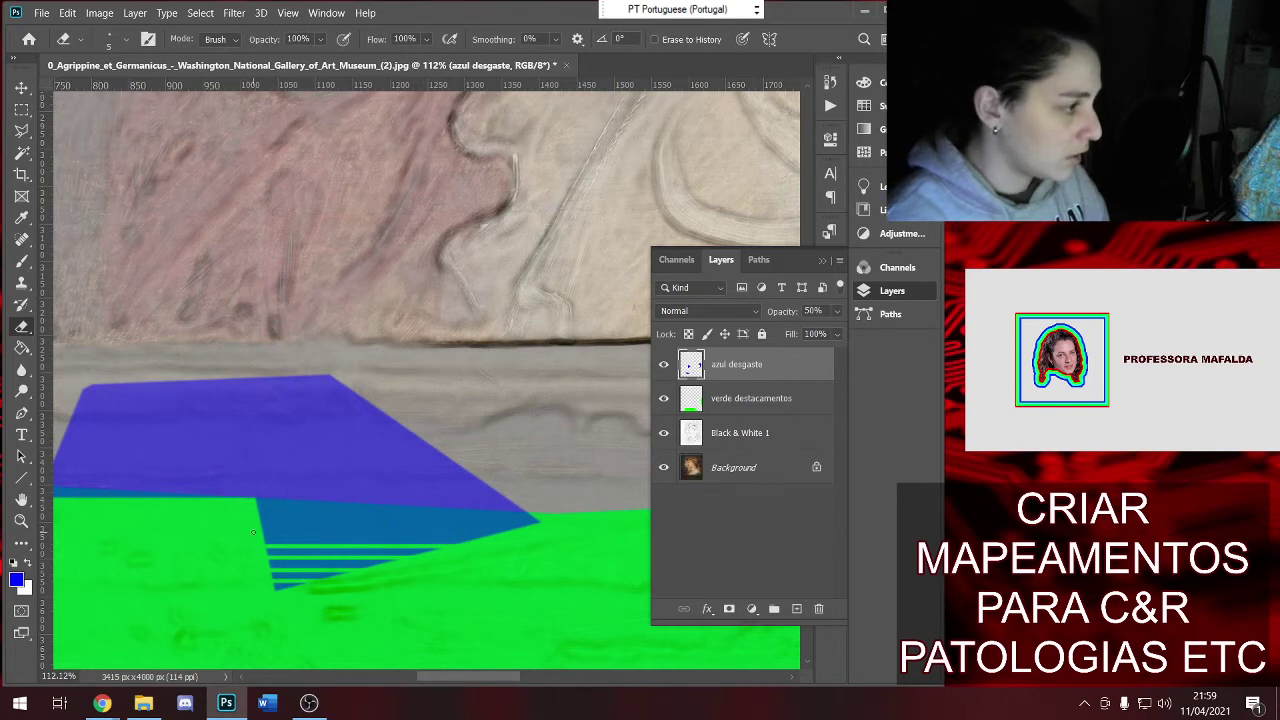
drag(253, 532, 499, 540)
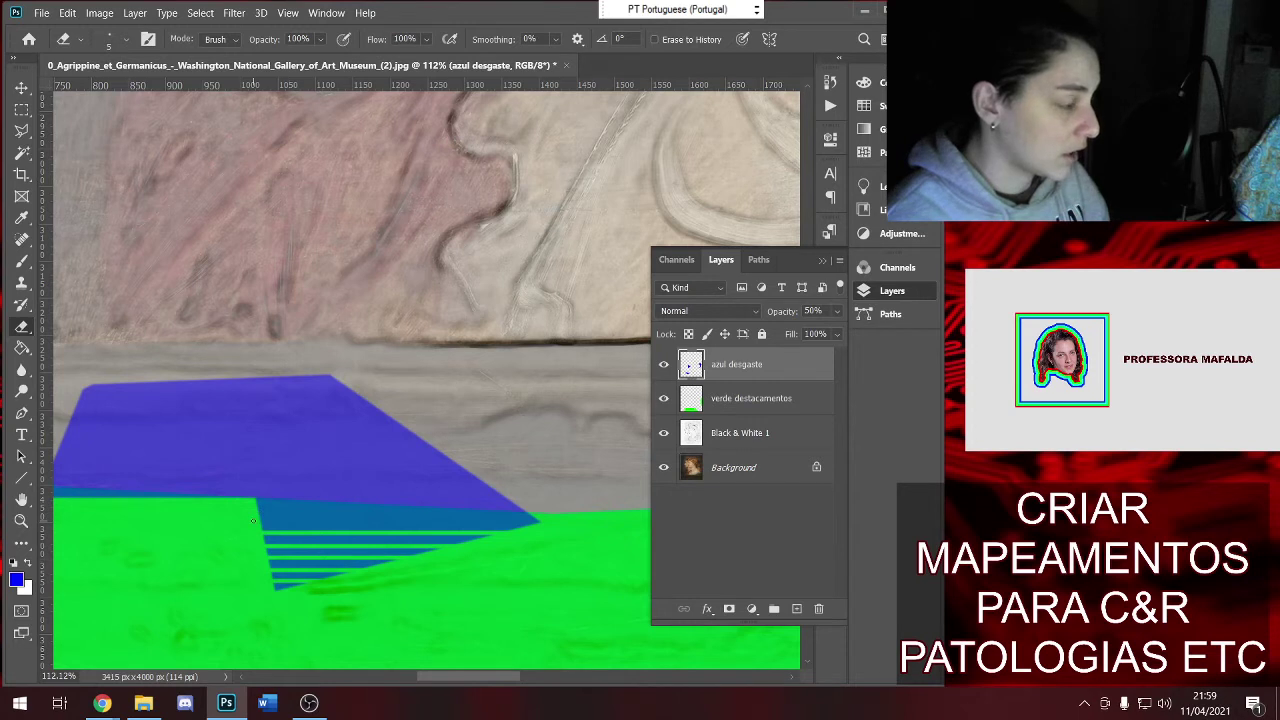
drag(253, 521, 518, 521)
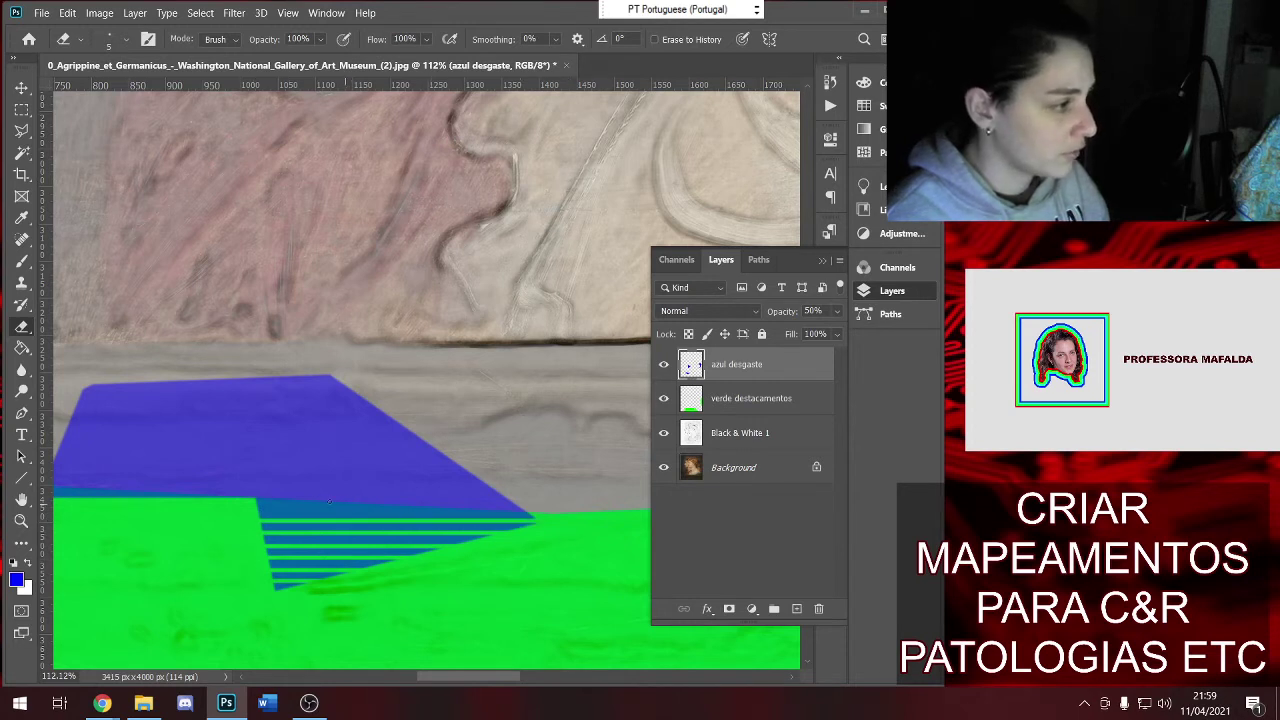
drag(258, 510, 390, 510)
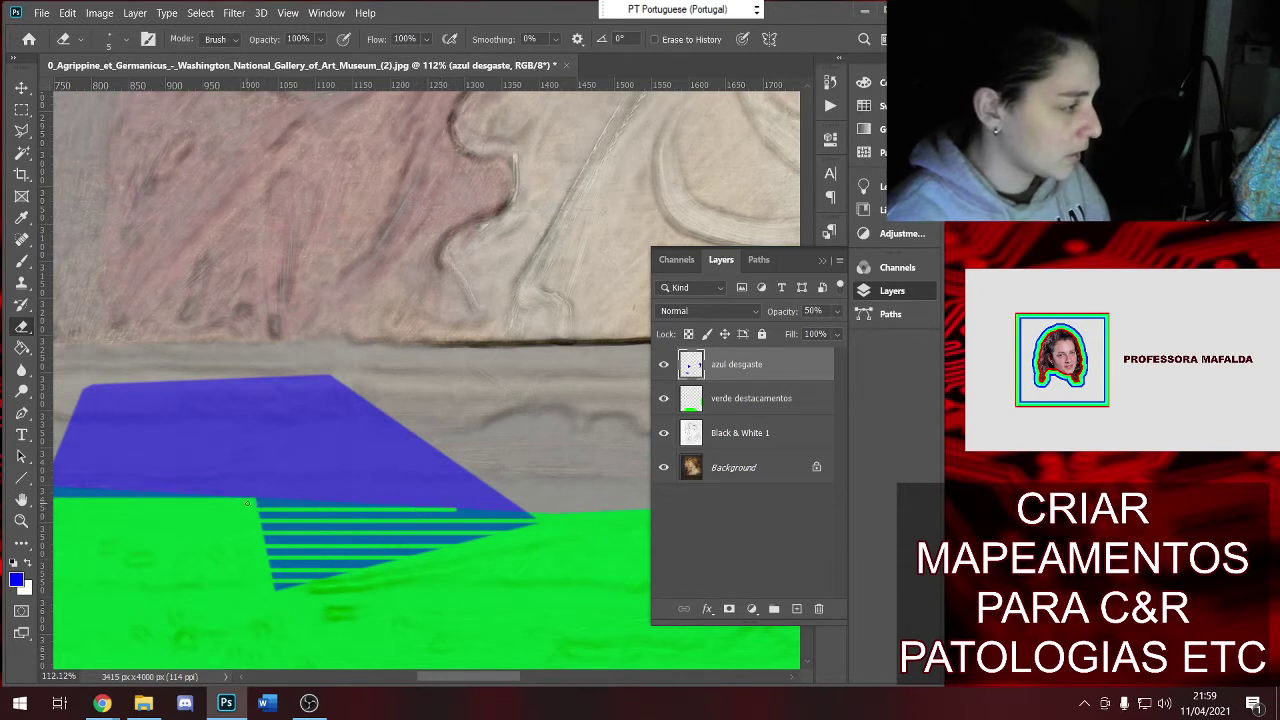
Erase the teal strip along the blue shape's lower edge
scroll(304, 511, left, 3)
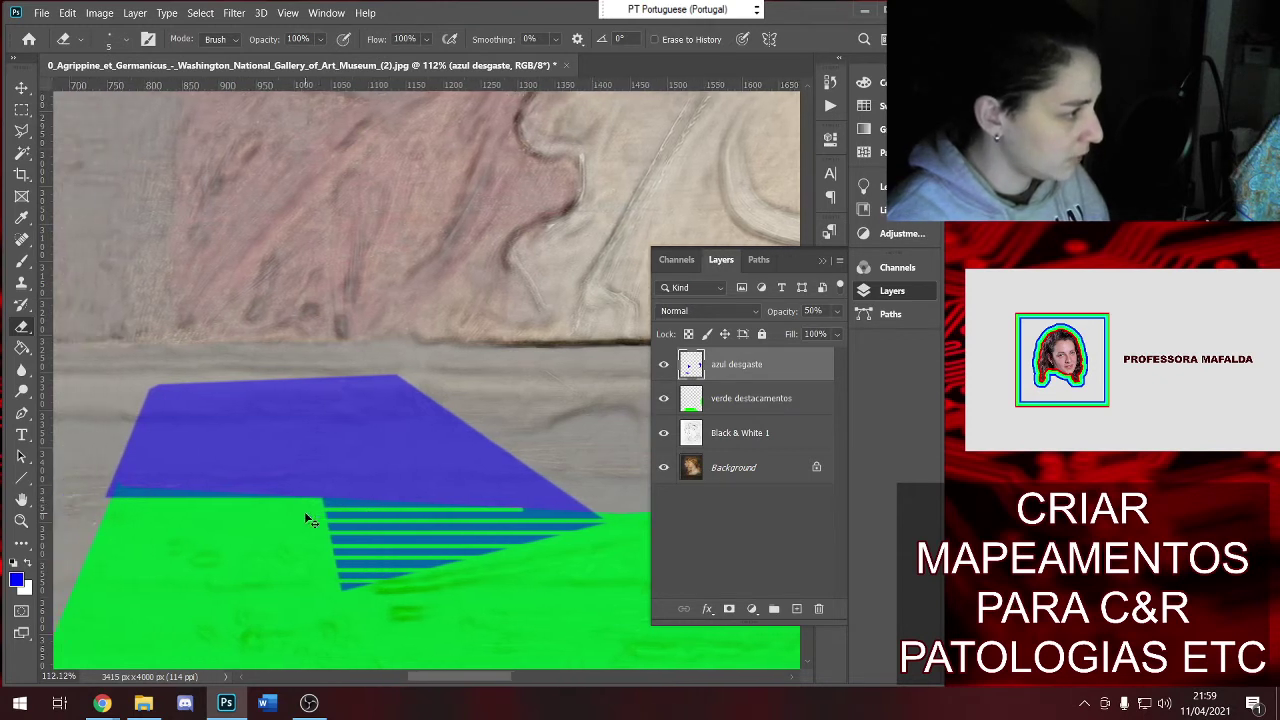
scroll(304, 511, left, 2)
scroll(297, 520, left, 1)
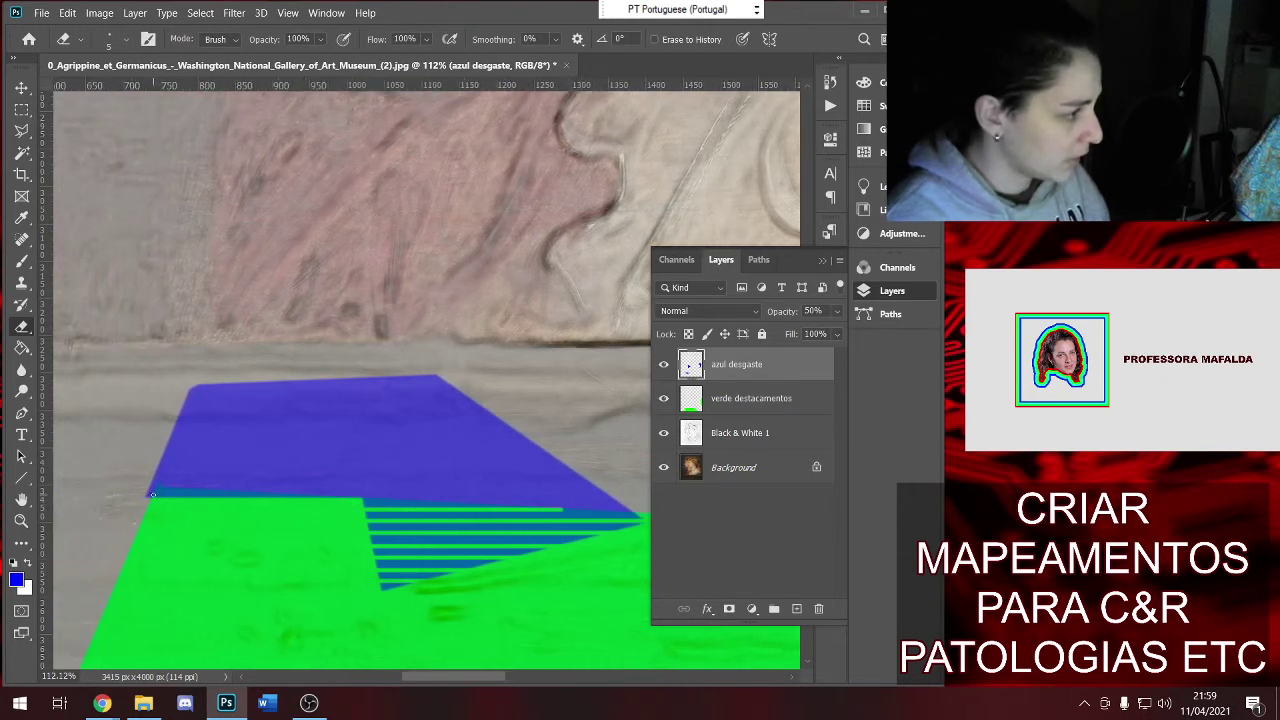
drag(156, 492, 216, 494)
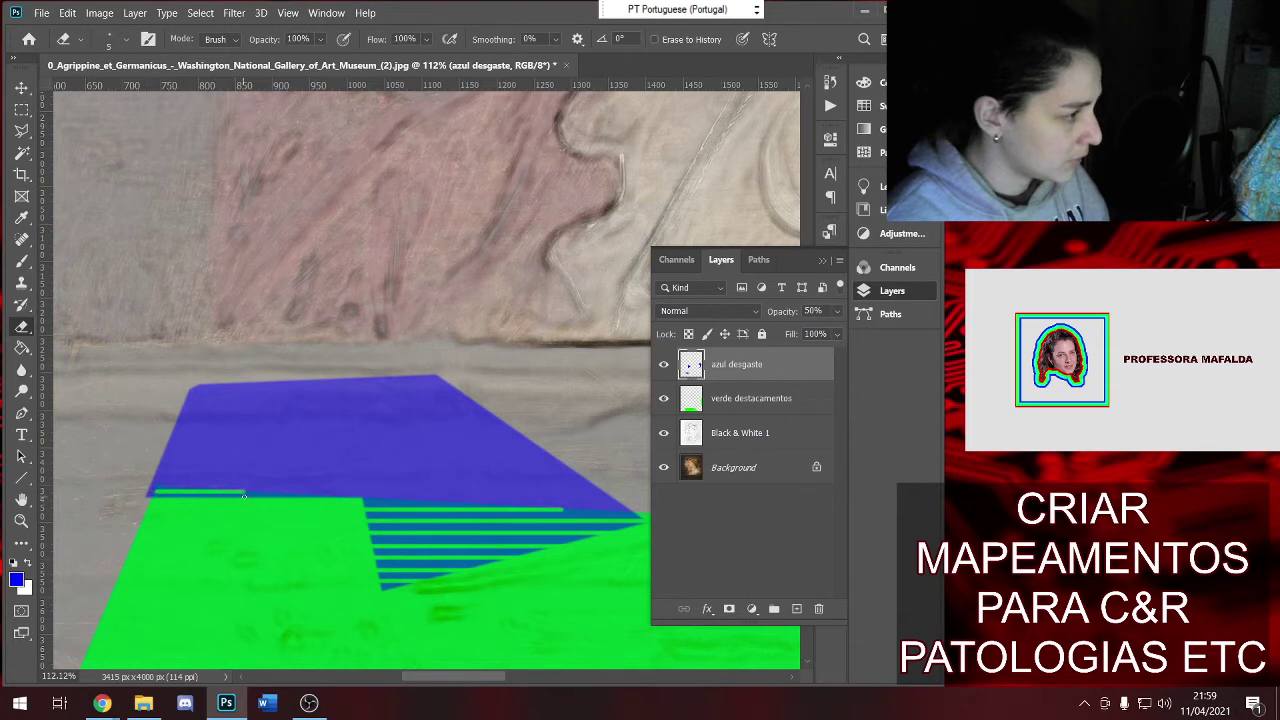
key(ctrl+z)
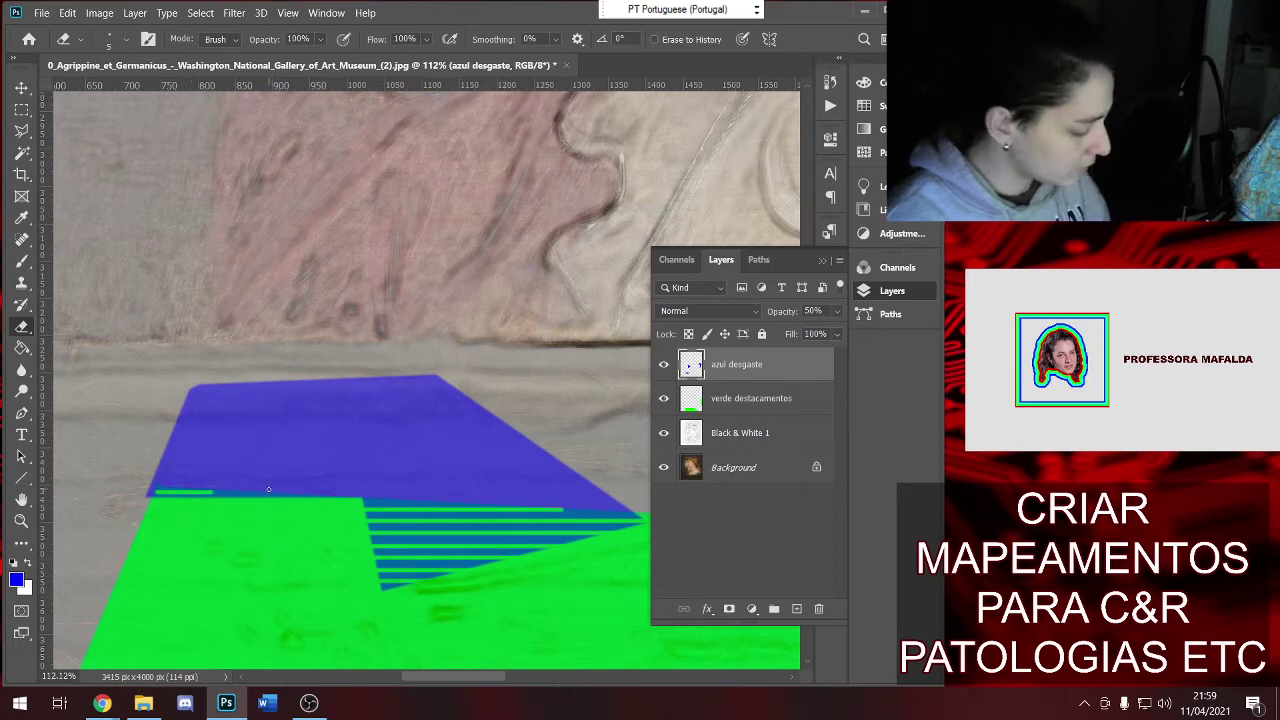
scroll(268, 489, left, 2)
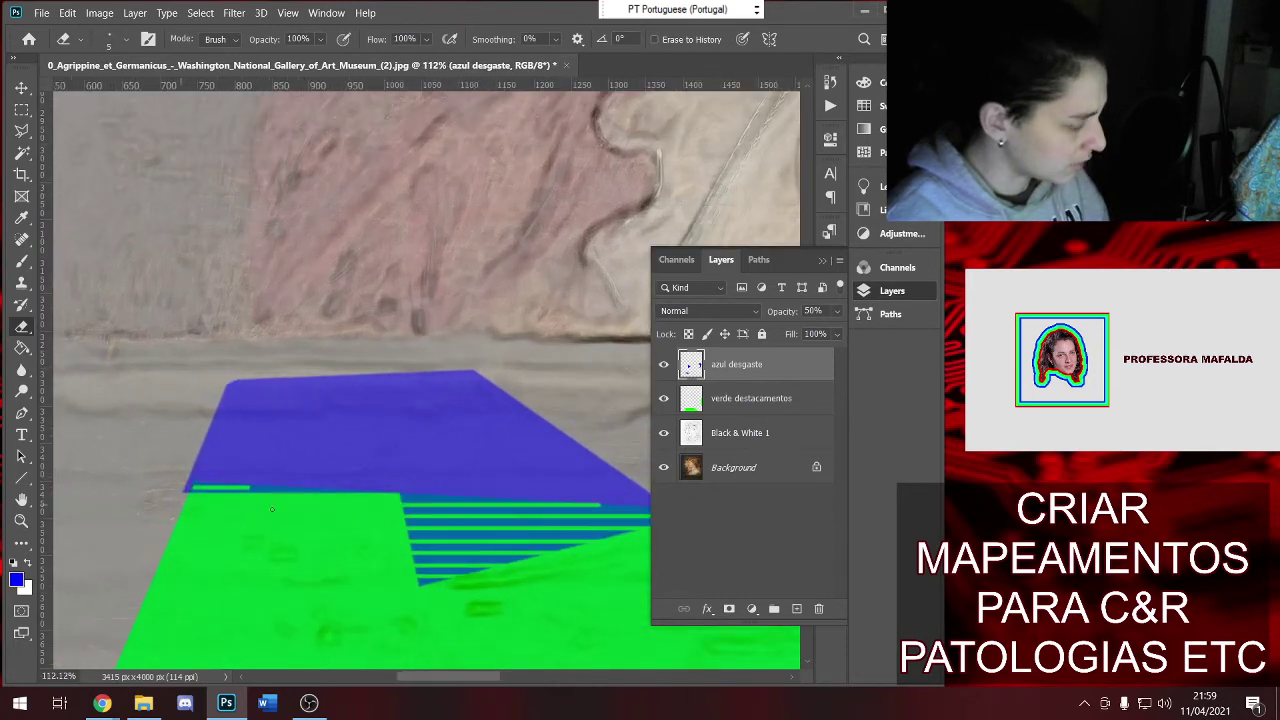
key(ctrl+z)
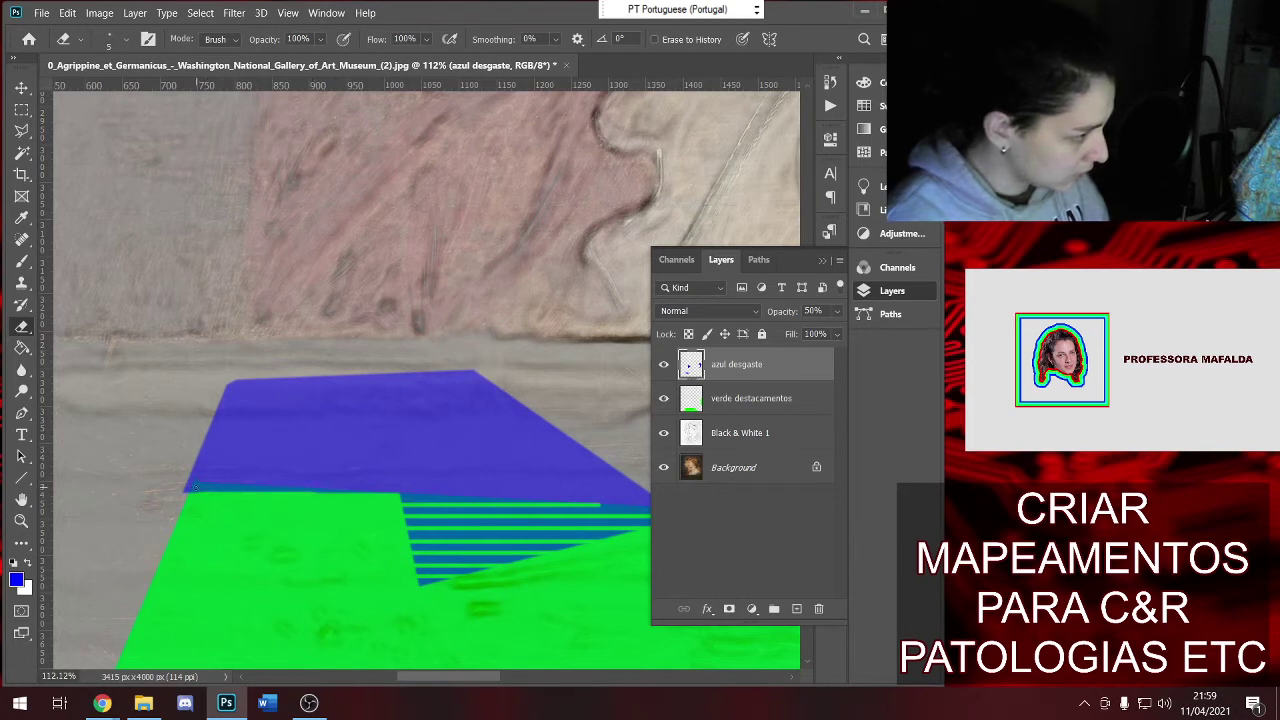
drag(229, 491, 297, 502)
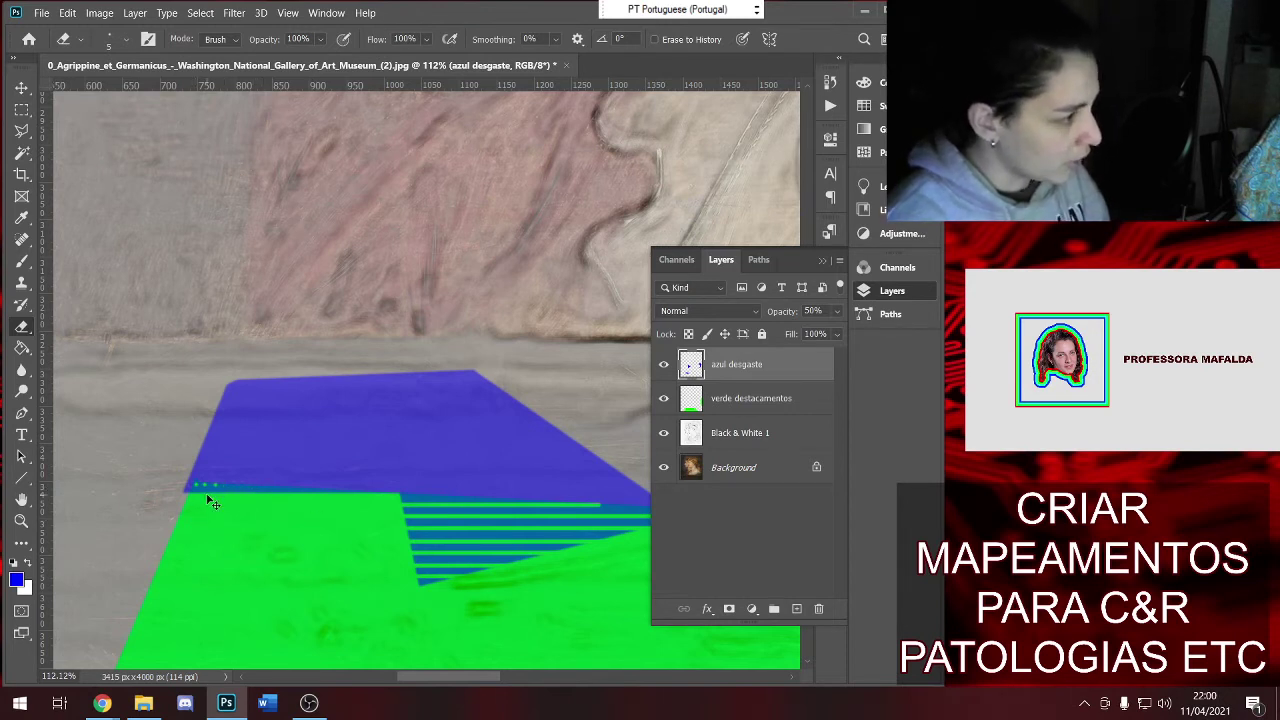
Zoom out to the full painting and change from the Eraser to the Brush tool
scroll(336, 546, down, 2)
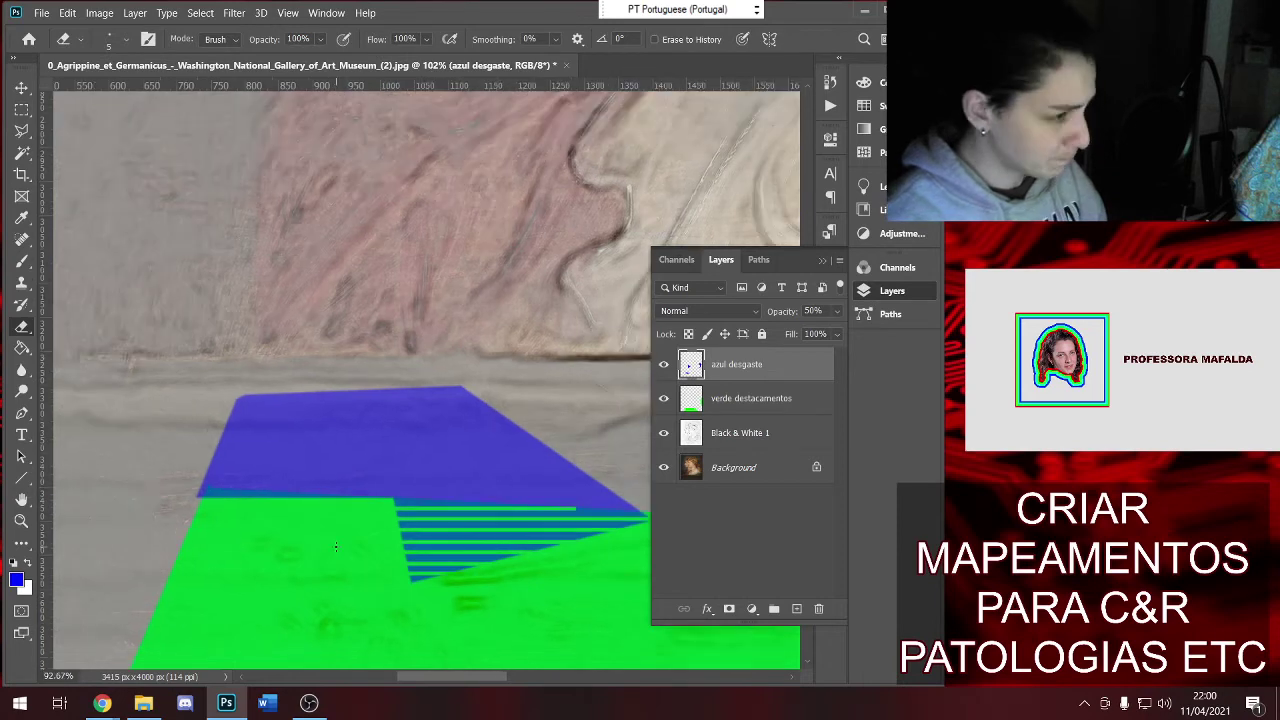
scroll(336, 546, down, 2)
scroll(336, 546, down, 2)
scroll(336, 546, down, 2)
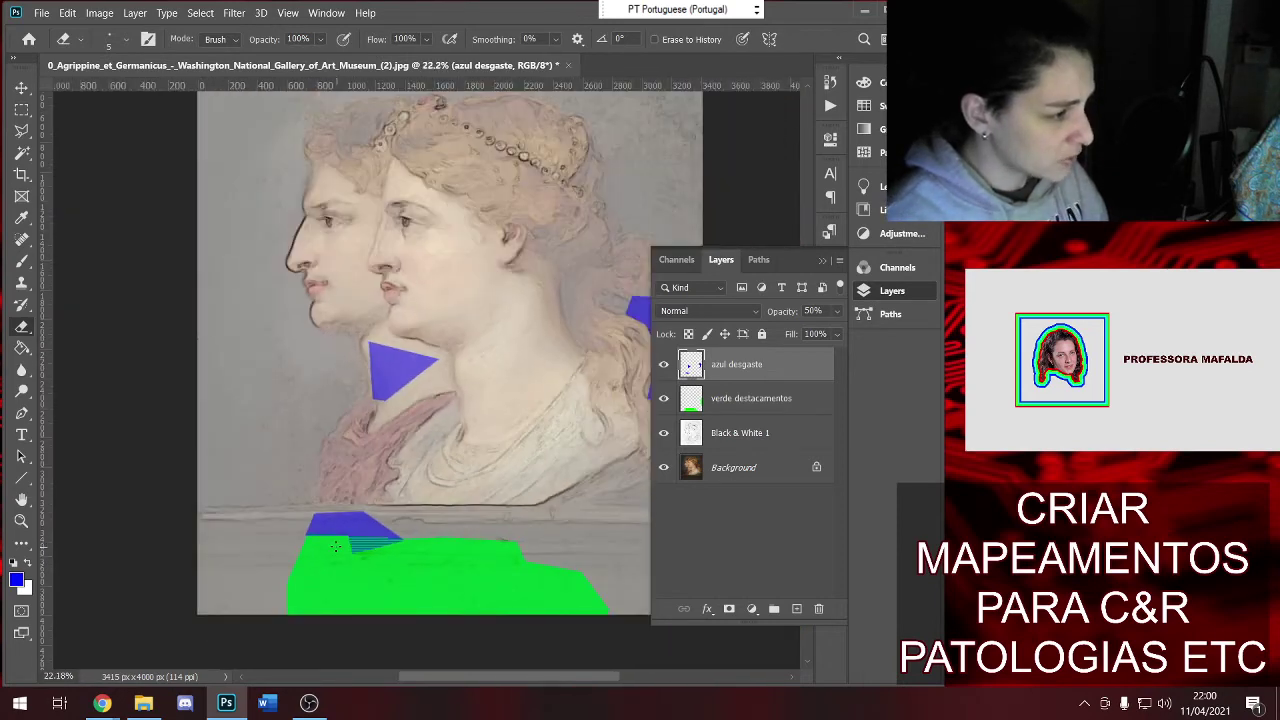
scroll(395, 571, down, 1)
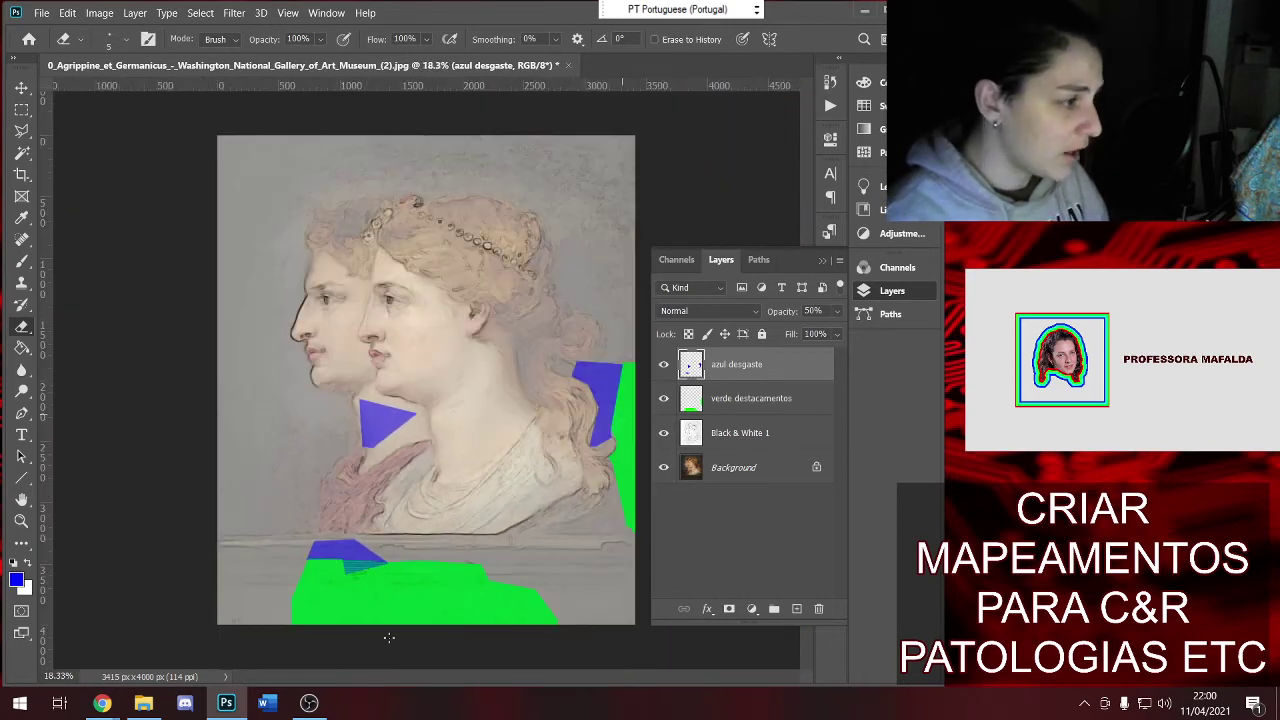
scroll(360, 585, up, 1)
scroll(352, 566, down, 1)
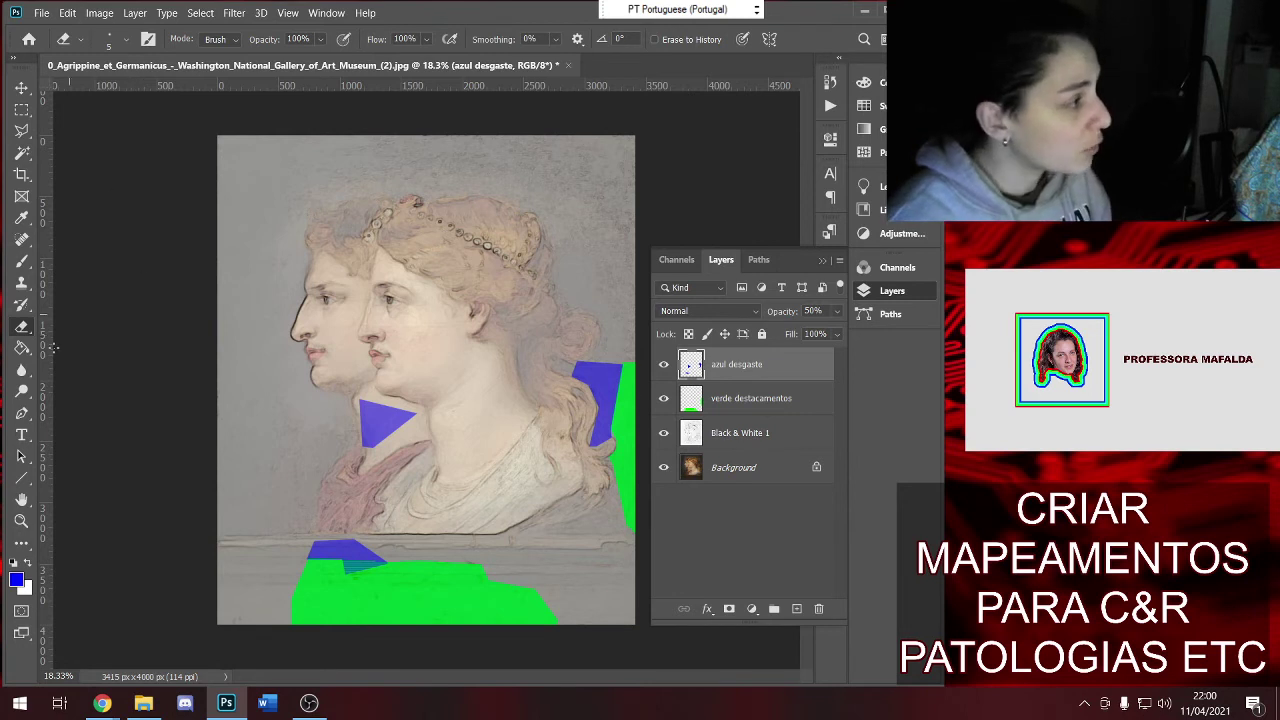
click(22, 261)
Choose Kyle's Screentones 38 from Special Effects Brushes, trying and undoing a test stroke
click(127, 40)
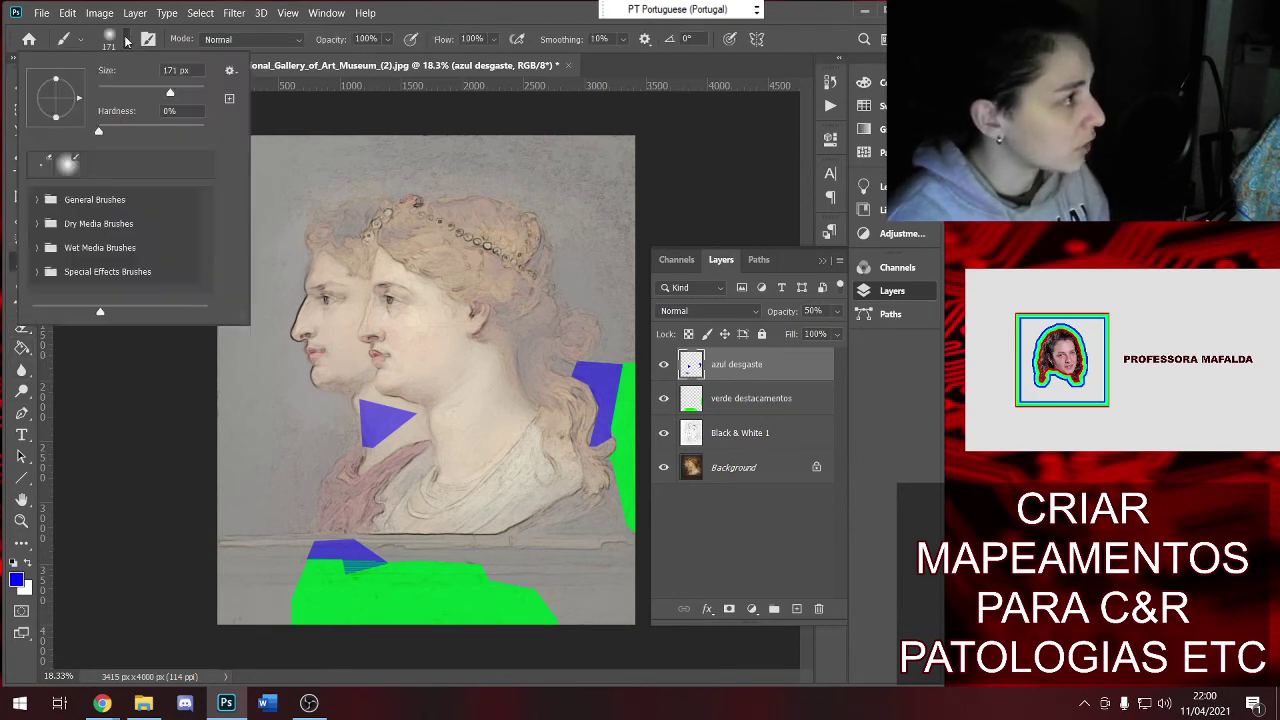
click(103, 270)
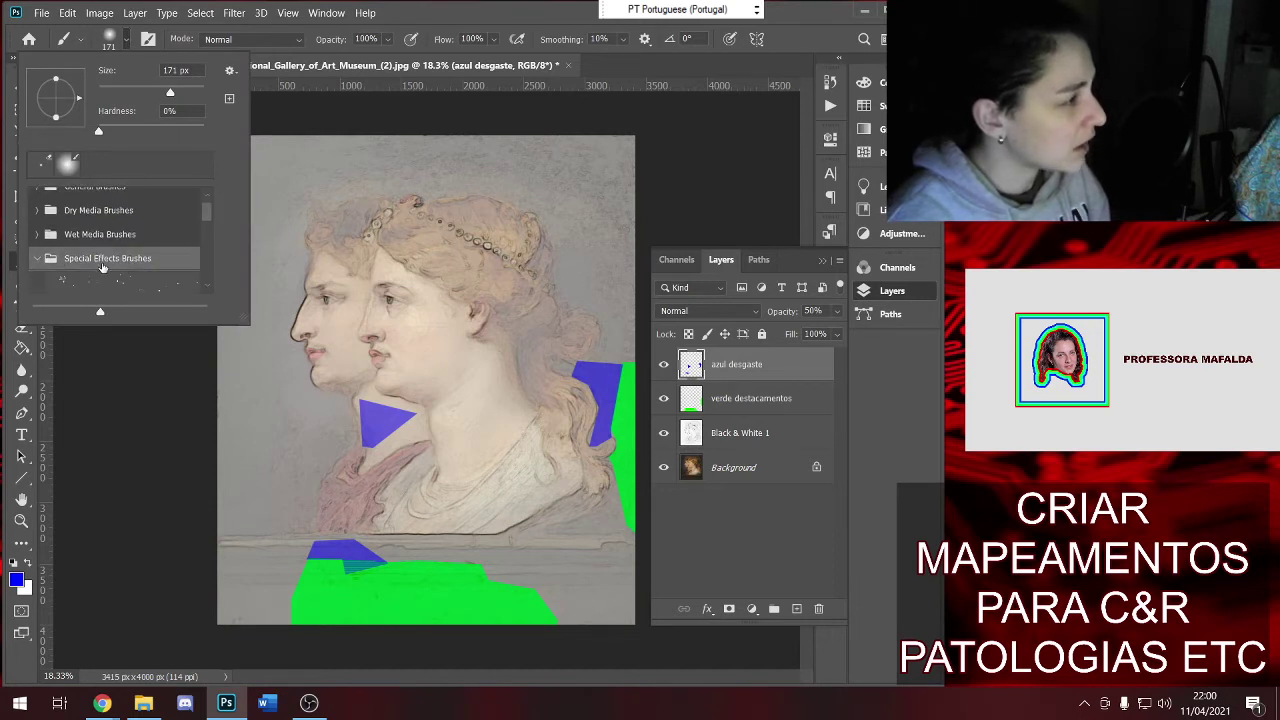
scroll(103, 268, down, 2)
scroll(103, 265, down, 2)
scroll(103, 265, down, 2)
scroll(103, 265, down, 3)
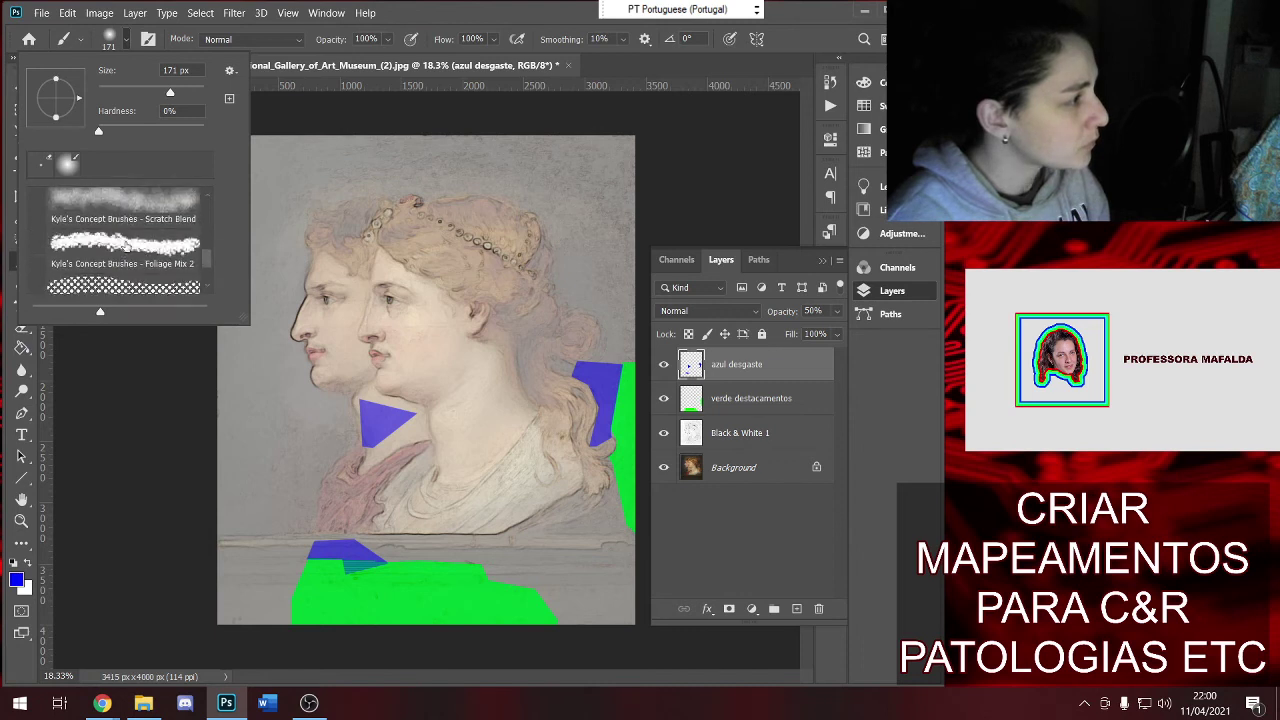
scroll(103, 265, down, 2)
click(110, 265)
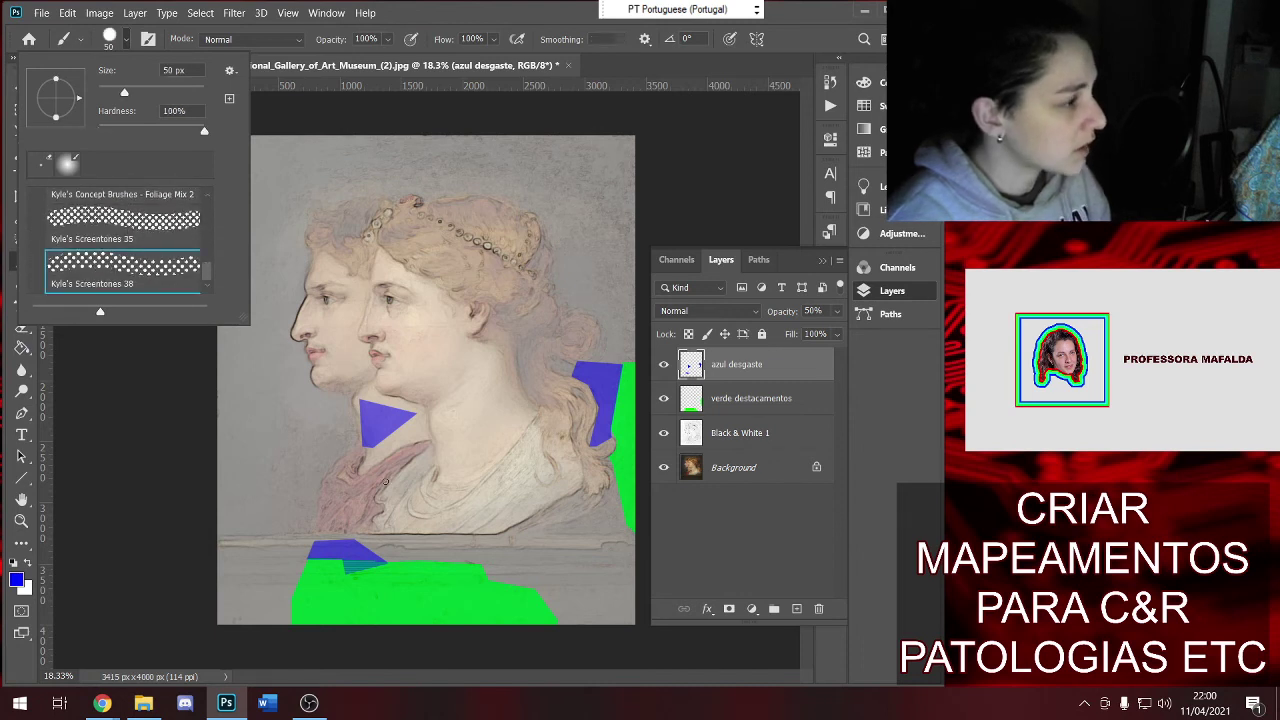
click(312, 445)
drag(310, 437, 576, 437)
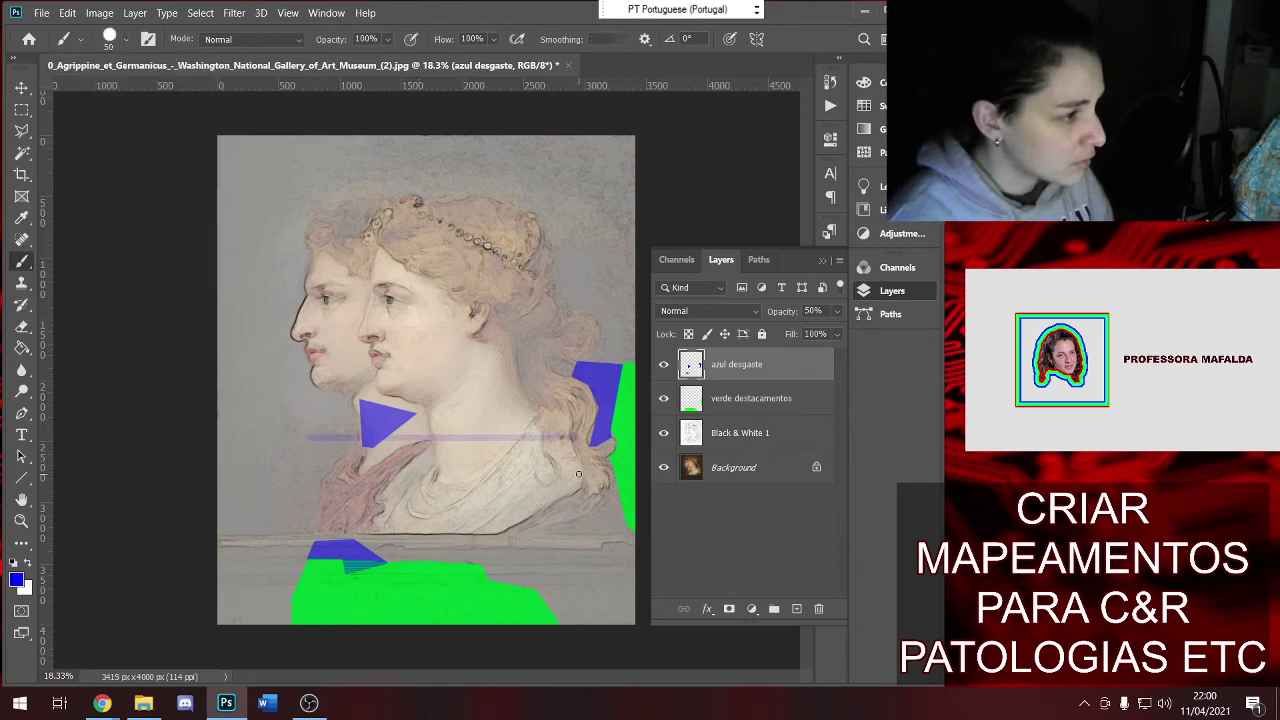
key(ctrl+z)
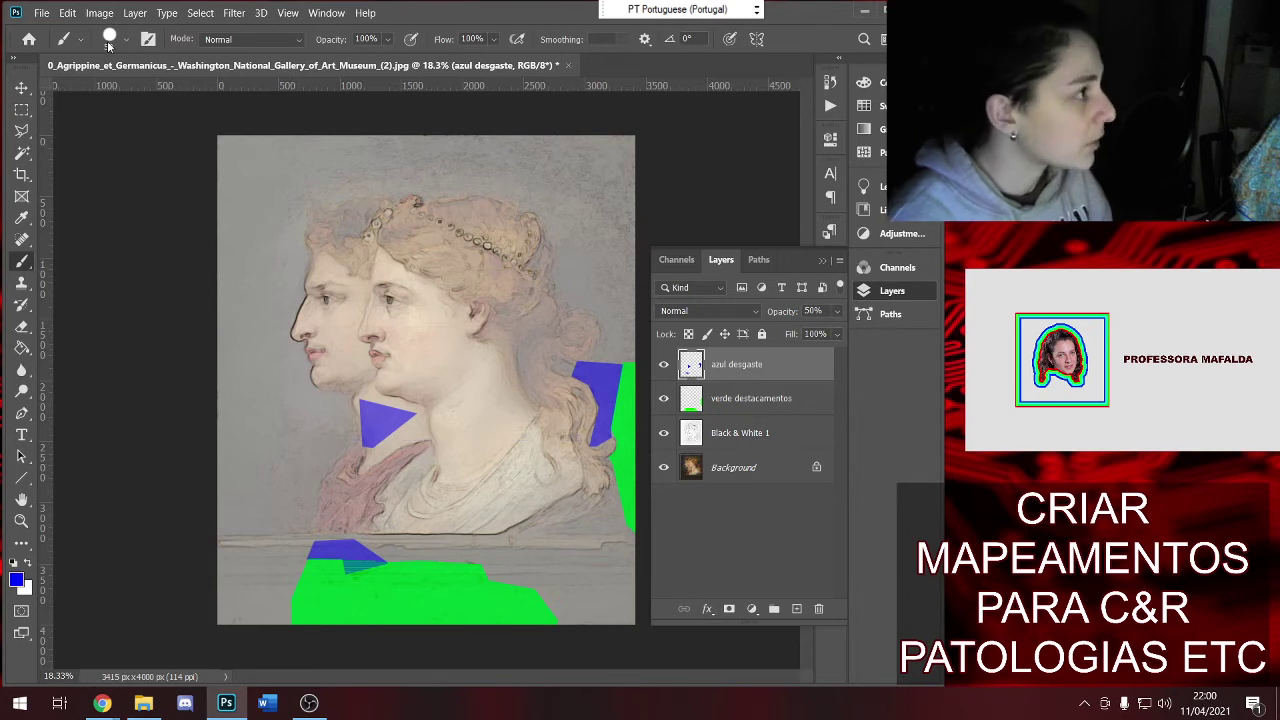
Size the Screentones 38 brush to 56 px and add a new layer above azul desgaste
click(127, 43)
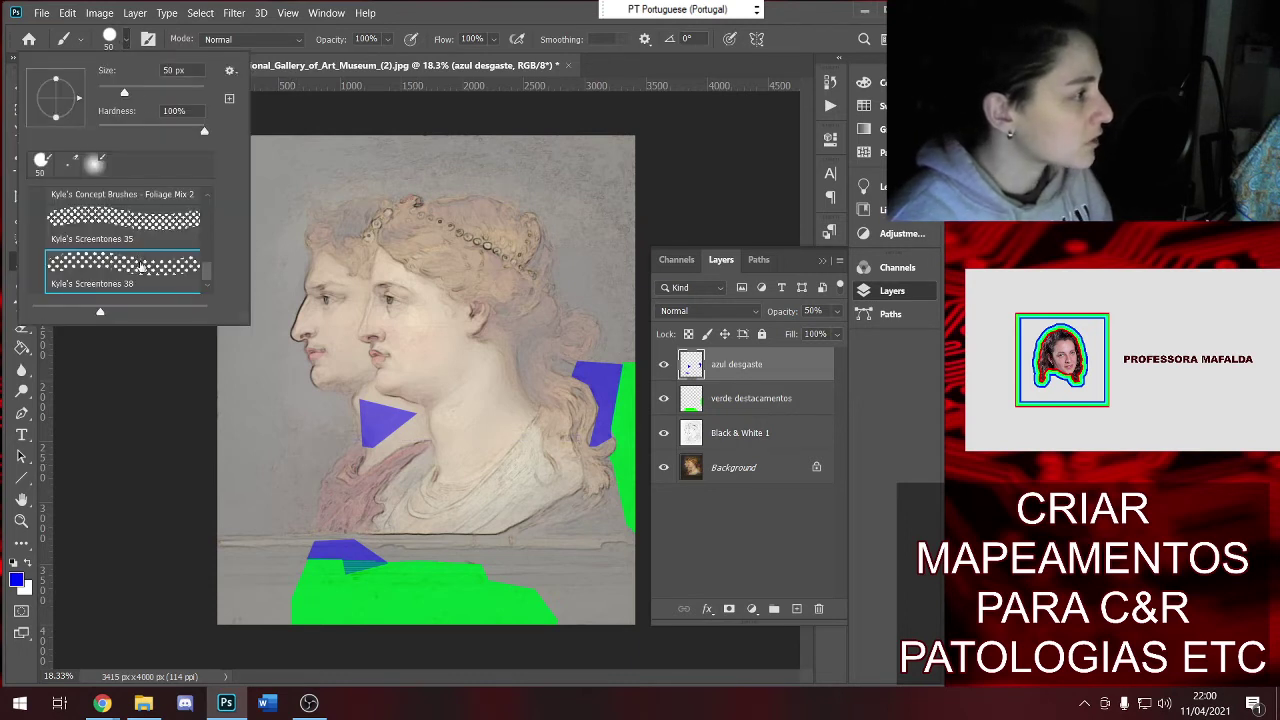
drag(101, 311, 61, 311)
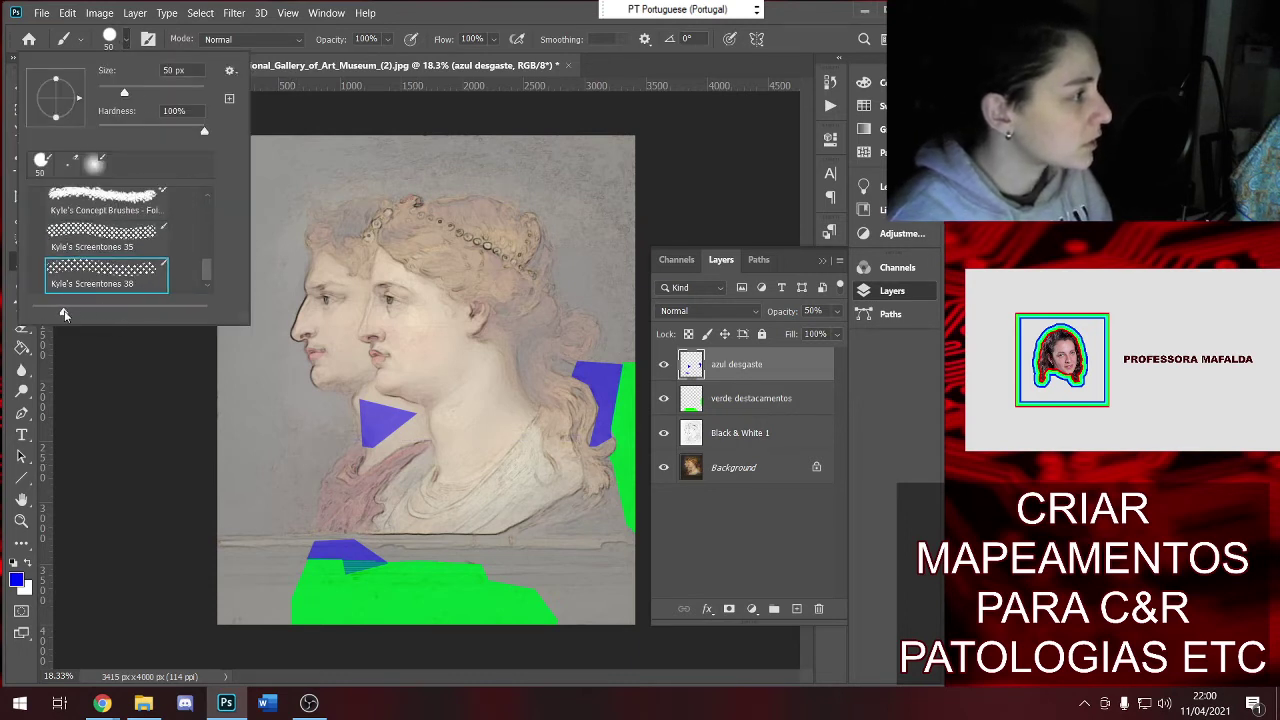
double_click(160, 266)
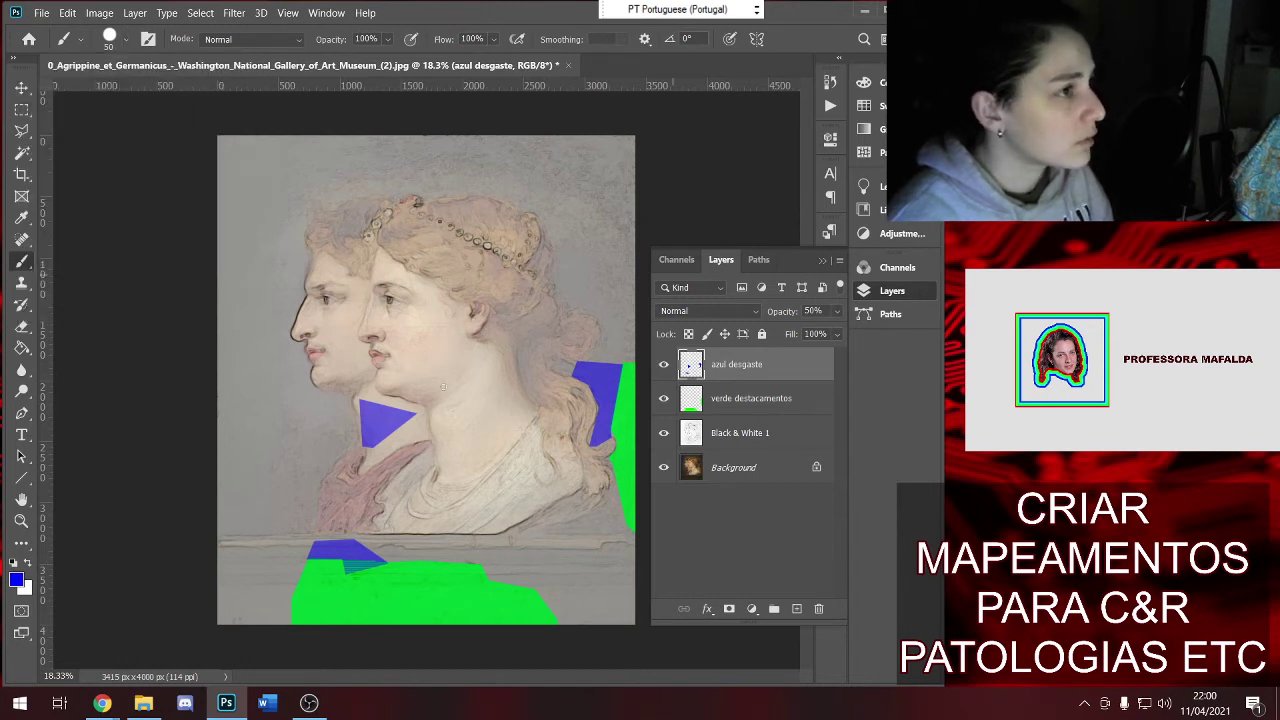
click(125, 39)
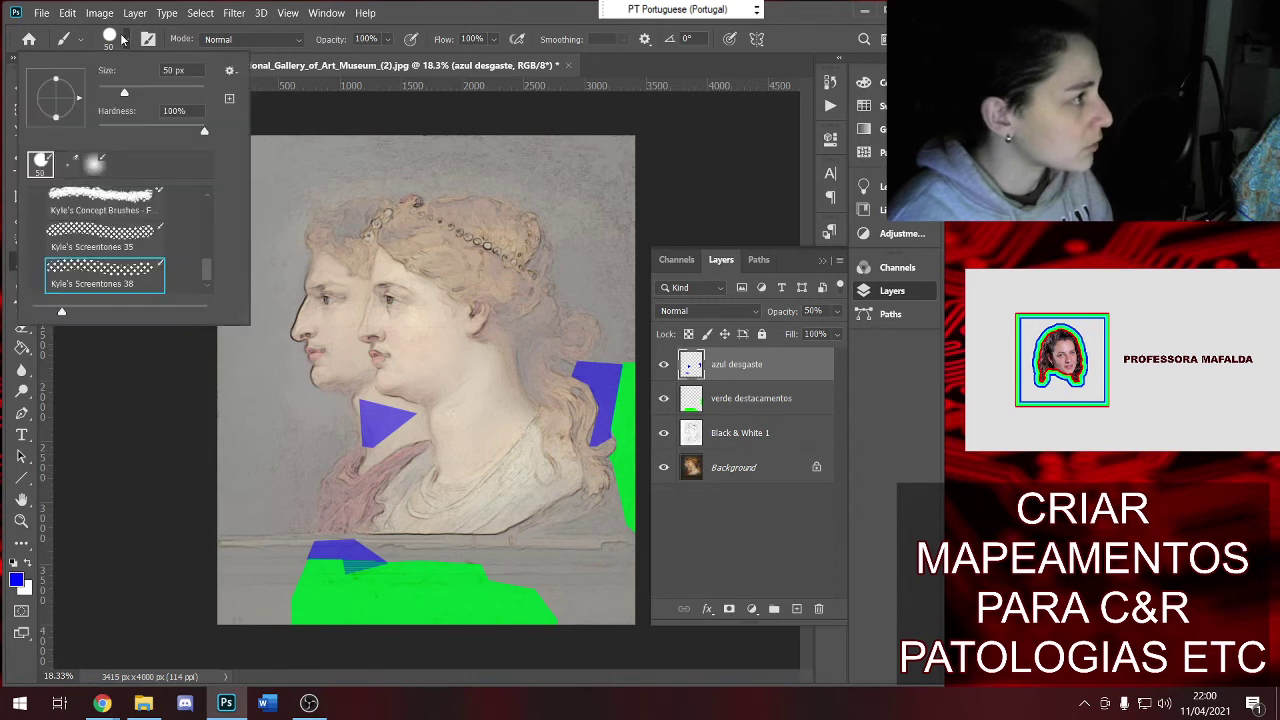
drag(128, 85, 132, 85)
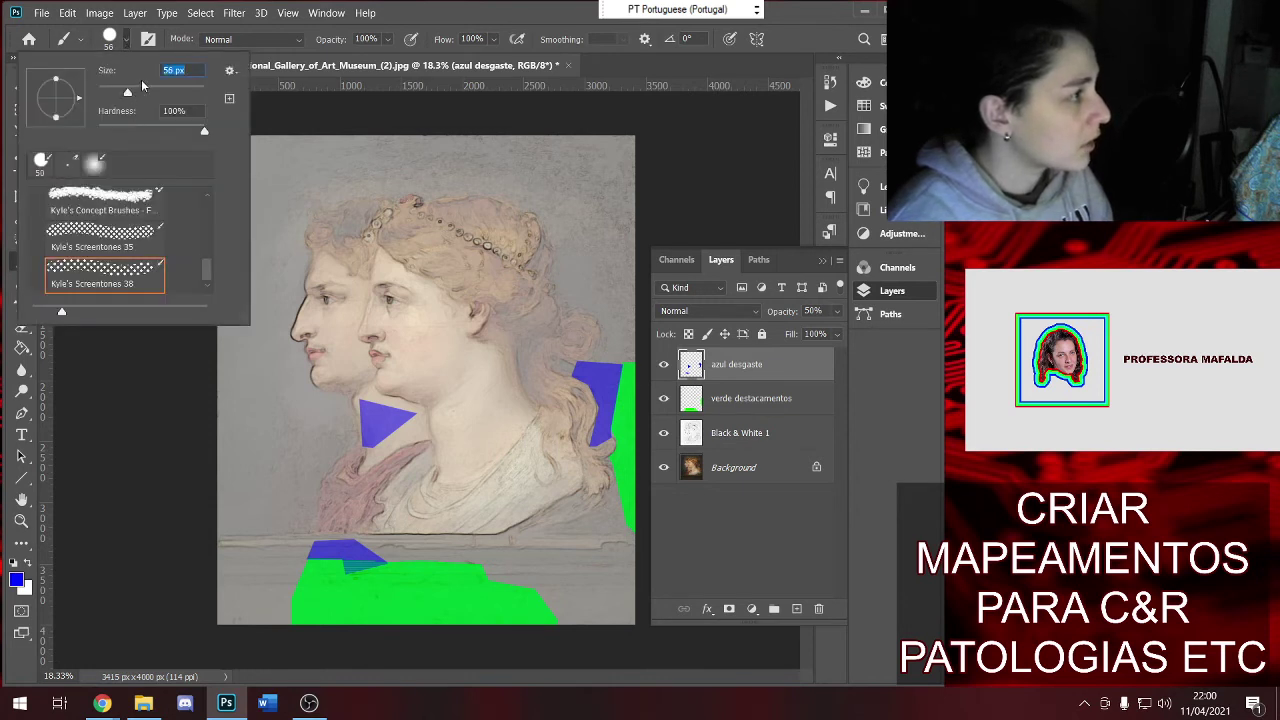
drag(280, 408, 626, 408)
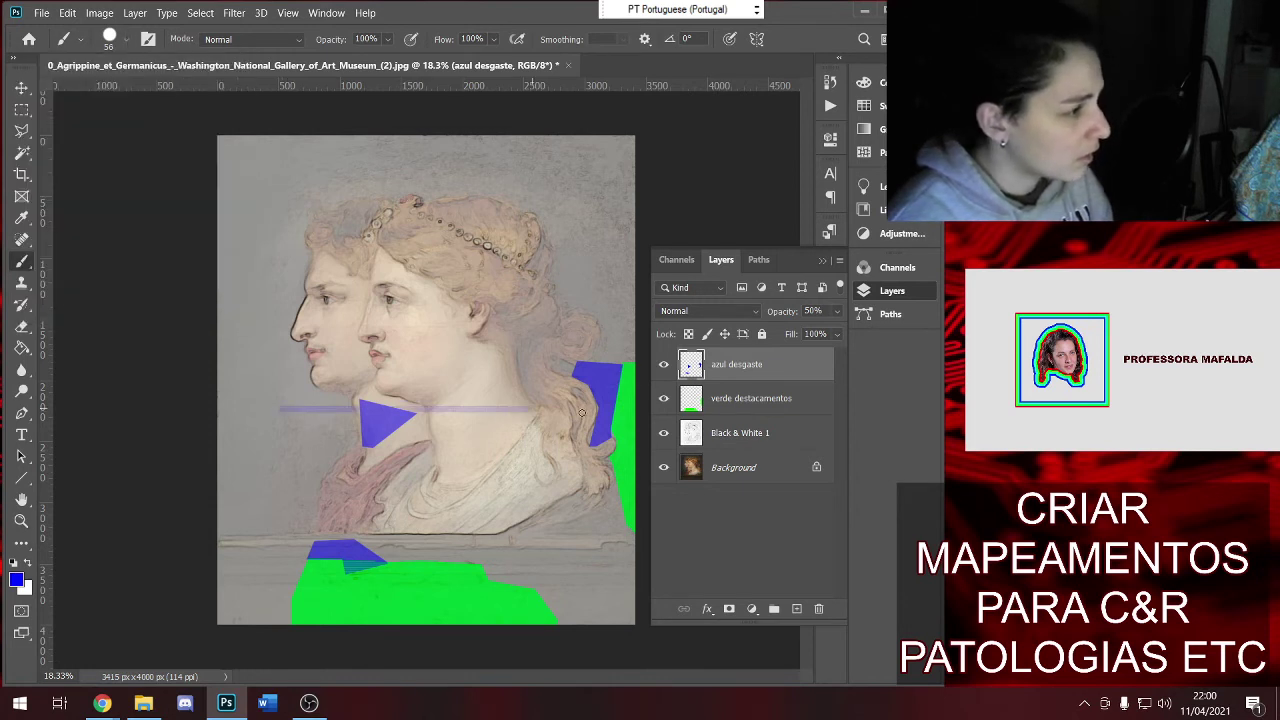
key(ctrl+z)
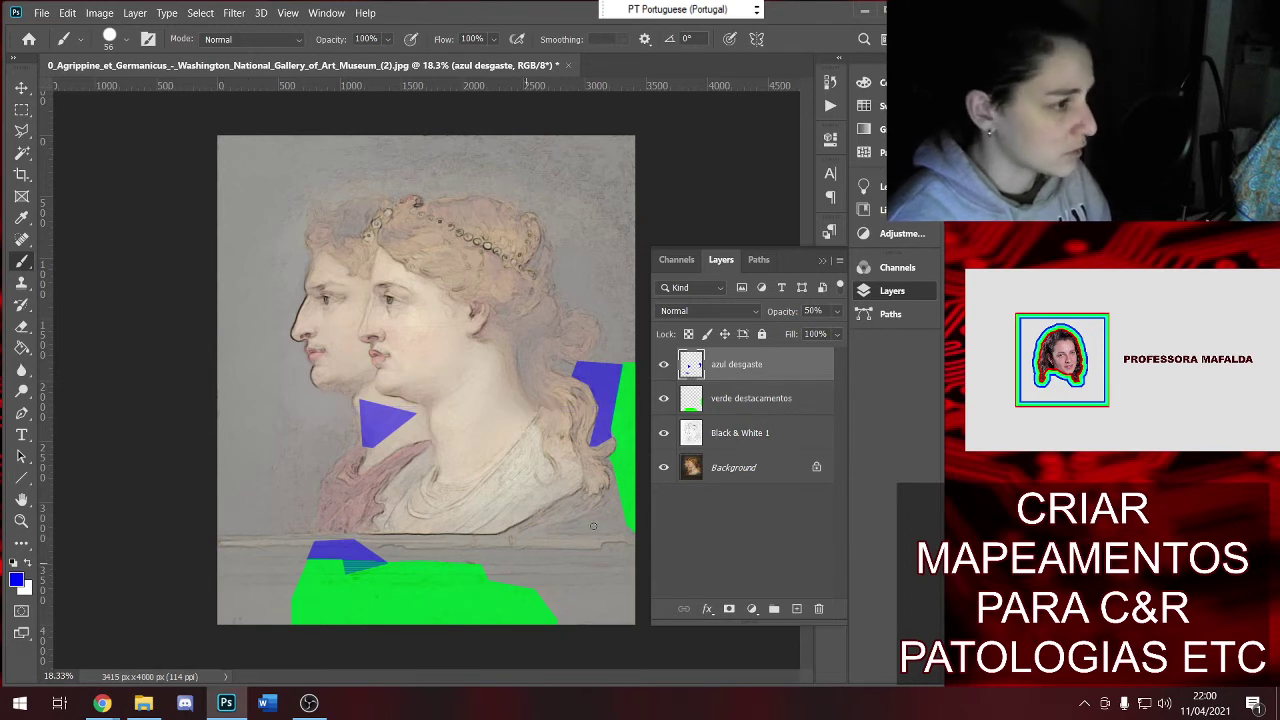
click(795, 609)
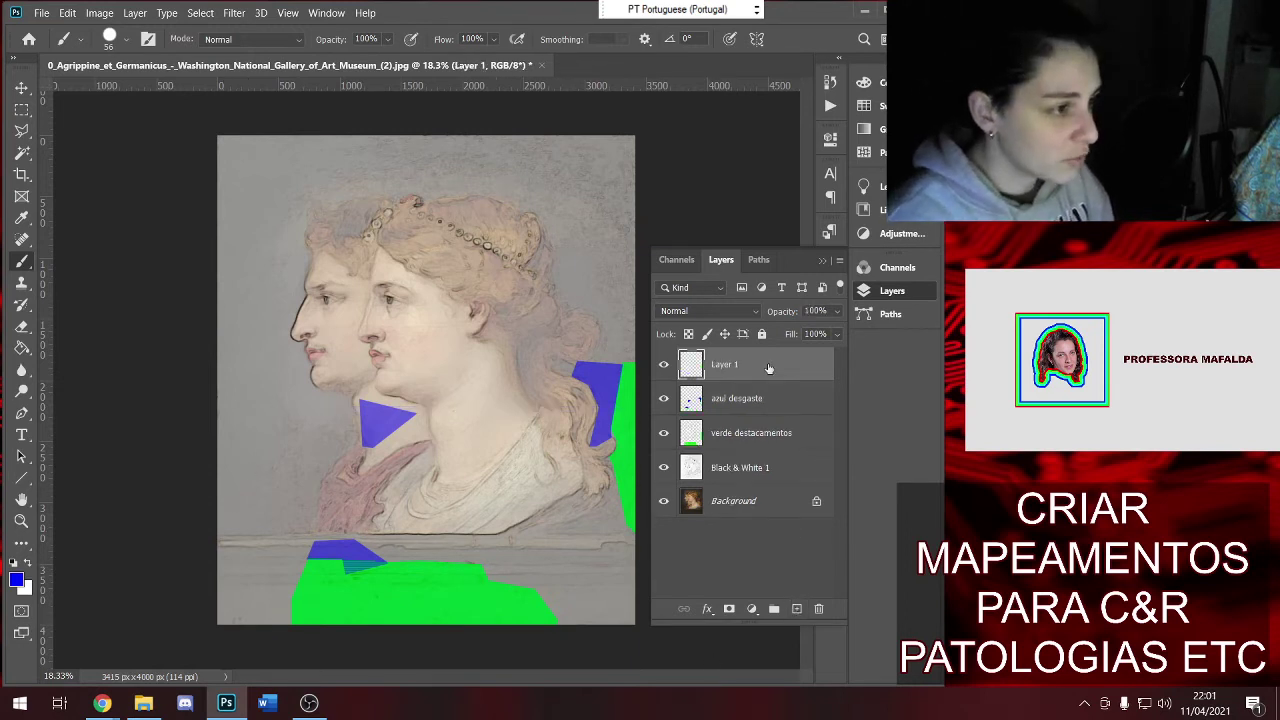
Rename Layer 1 to 'vermelho verniz oxidado'
double_click(728, 364)
text(verm)
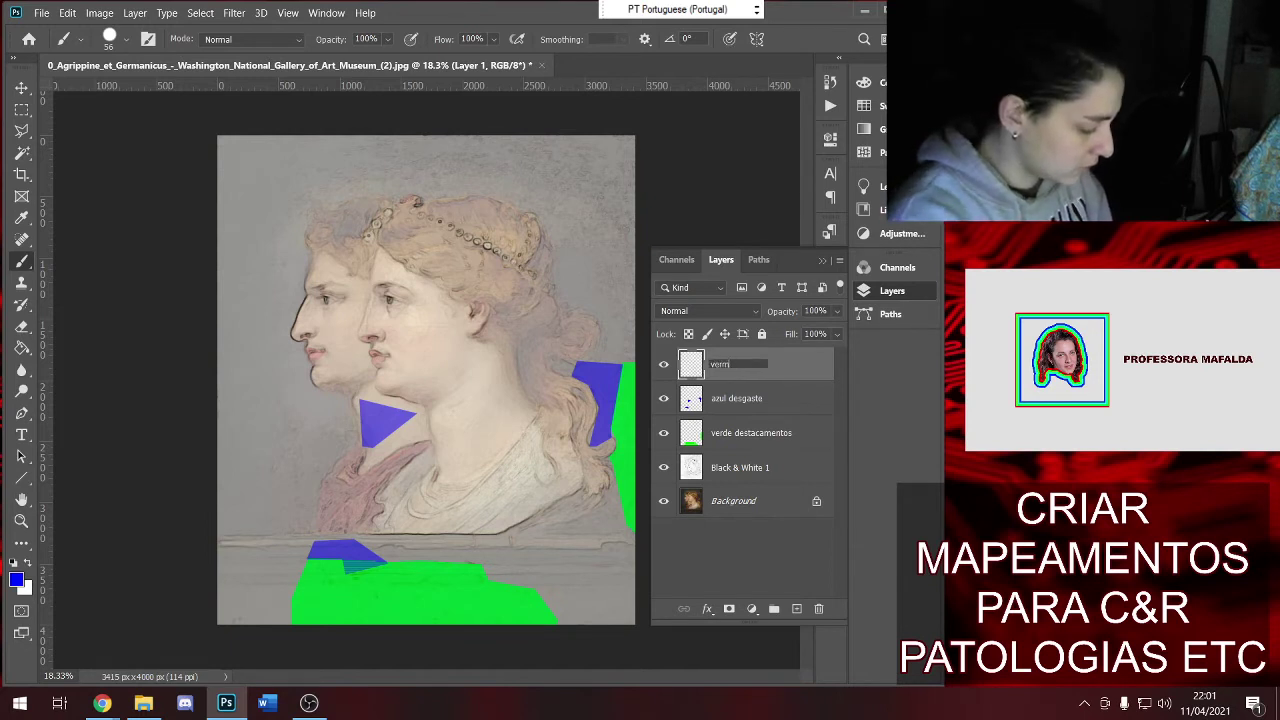
text(elho ver)
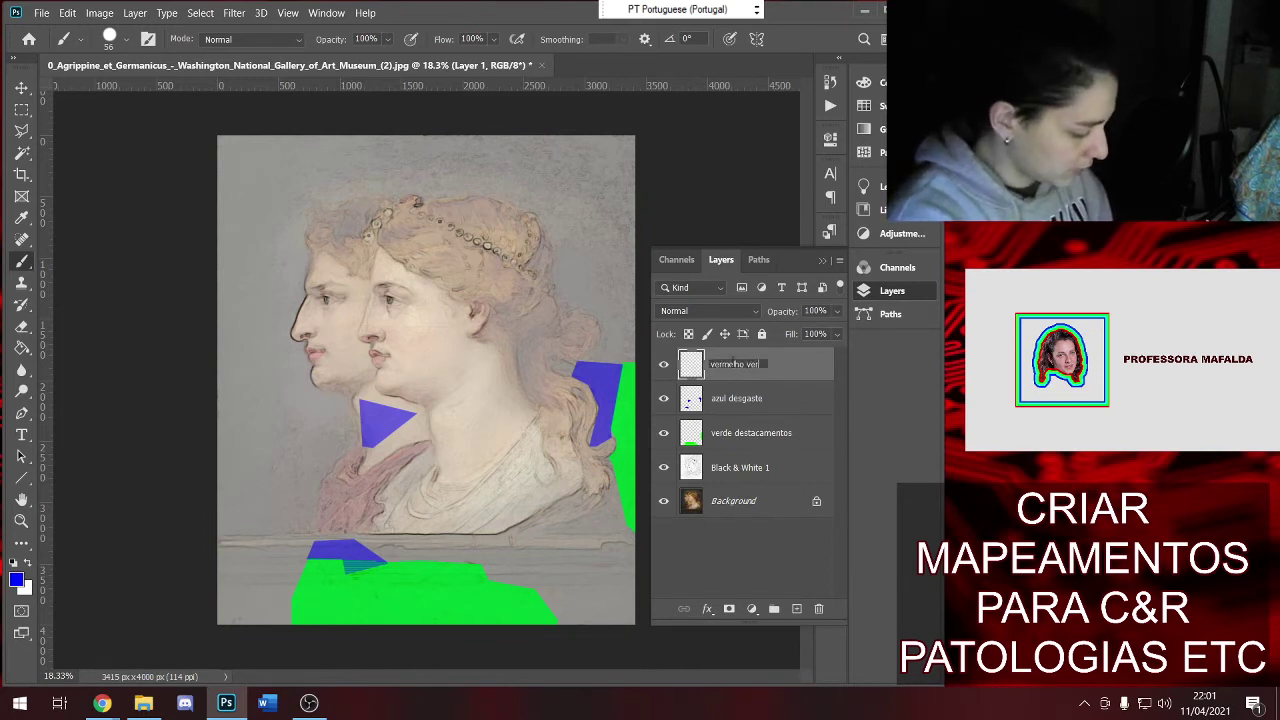
text(me)
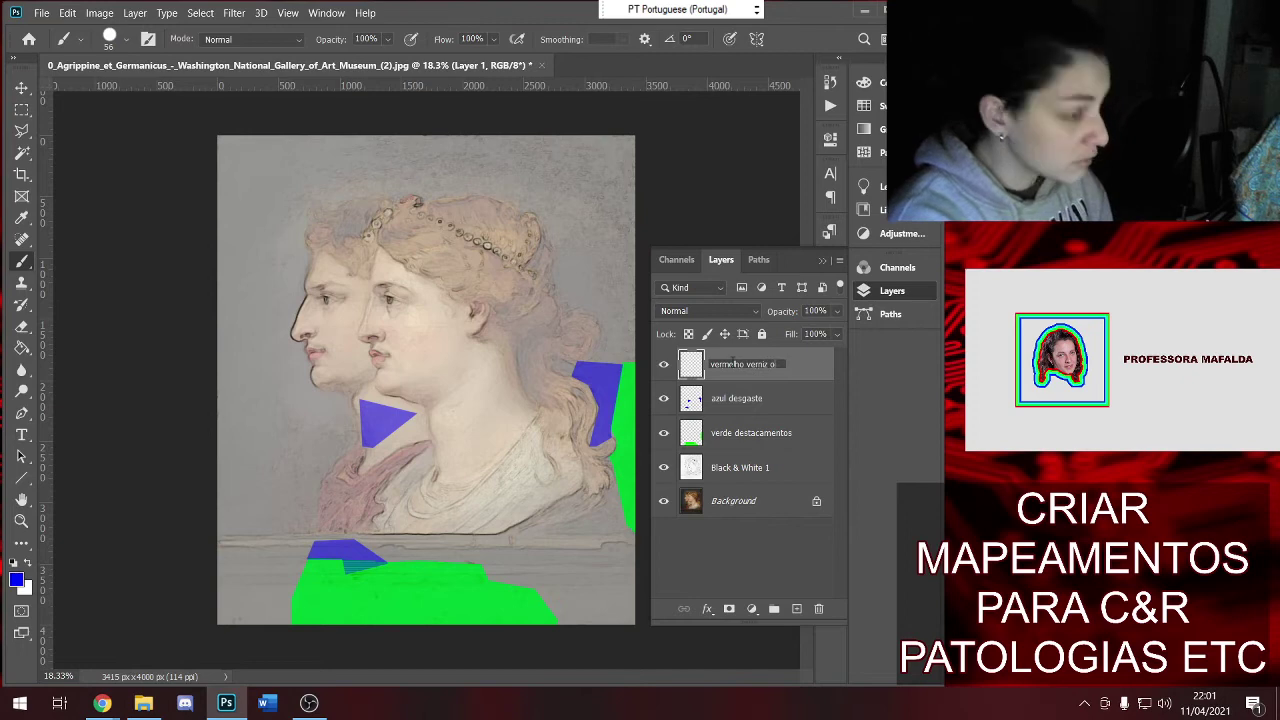
text(xidado)
key(Return)
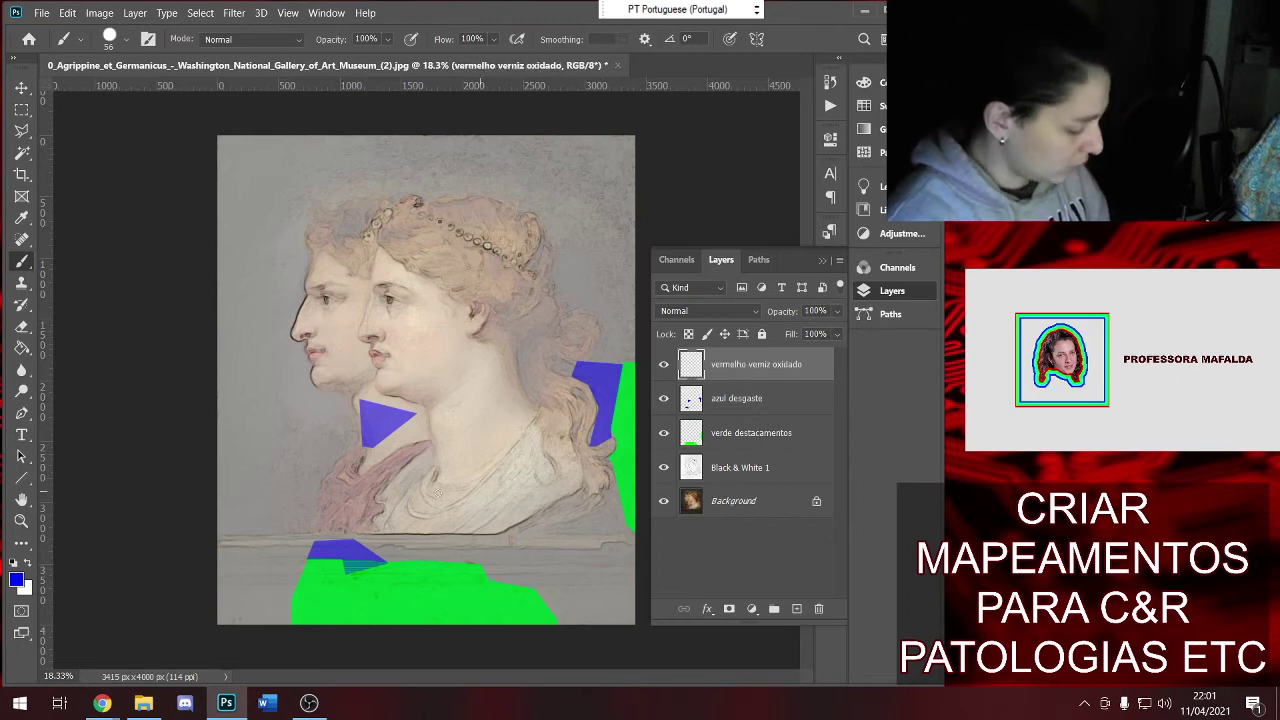
scroll(436, 490, up, 2)
scroll(436, 490, up, 2)
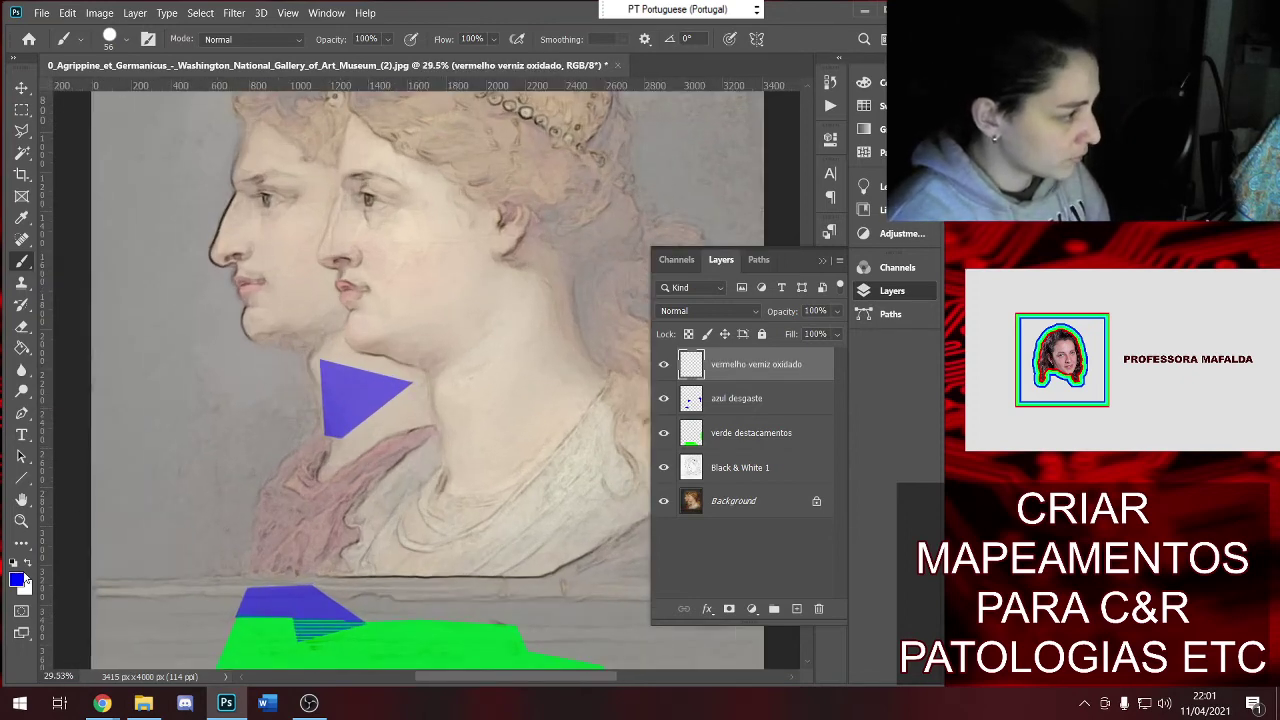
Set the foreground colour to pure red with R 255 and B 0
click(22, 579)
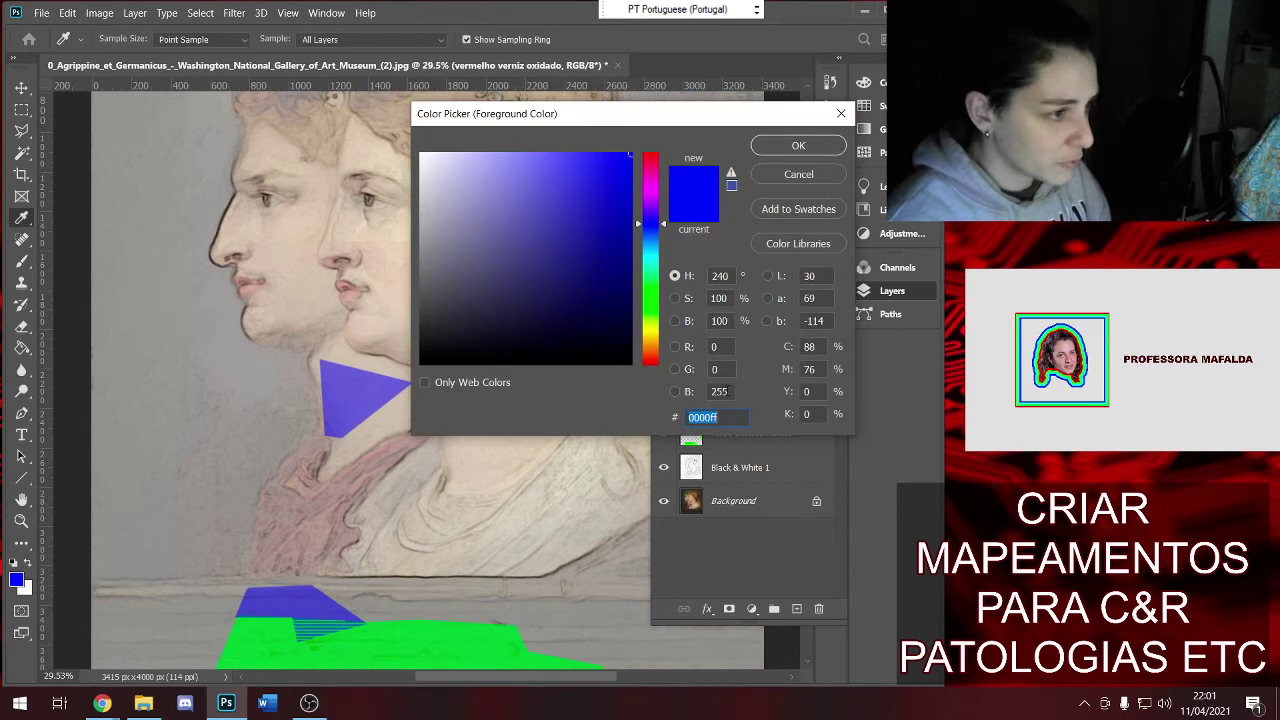
double_click(715, 391)
text(0)
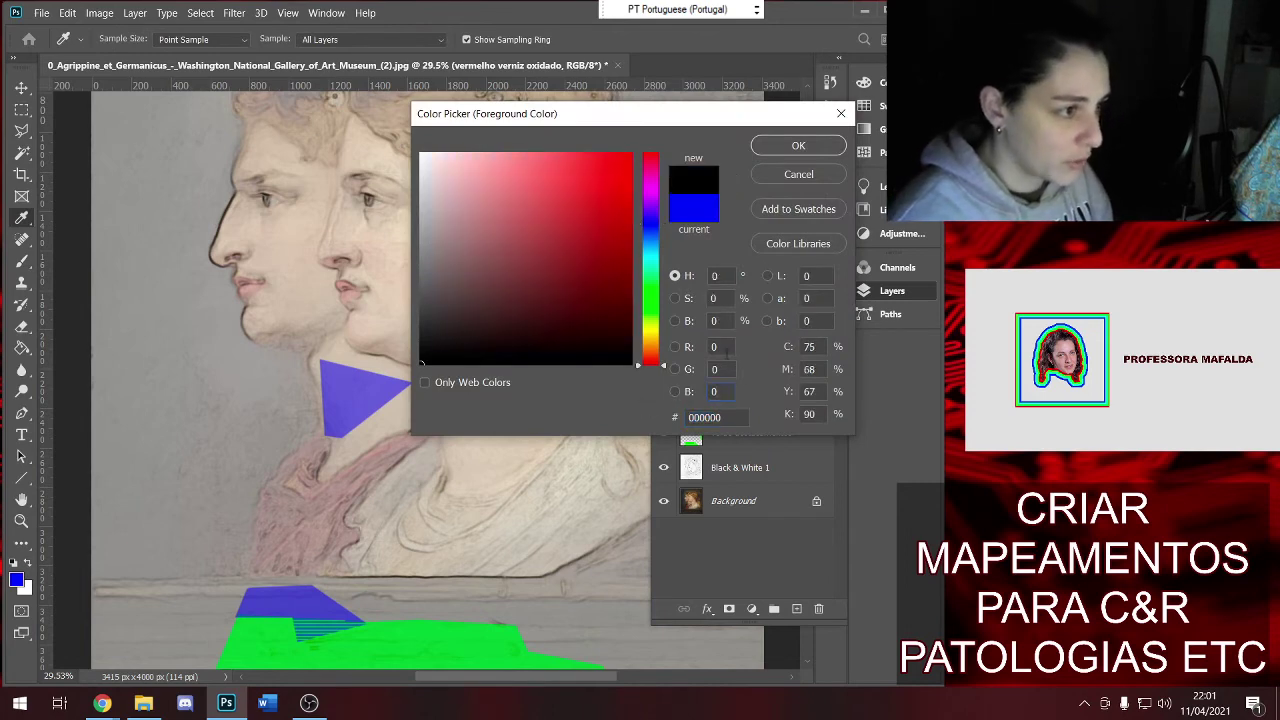
double_click(720, 347)
text(255)
key(Return)
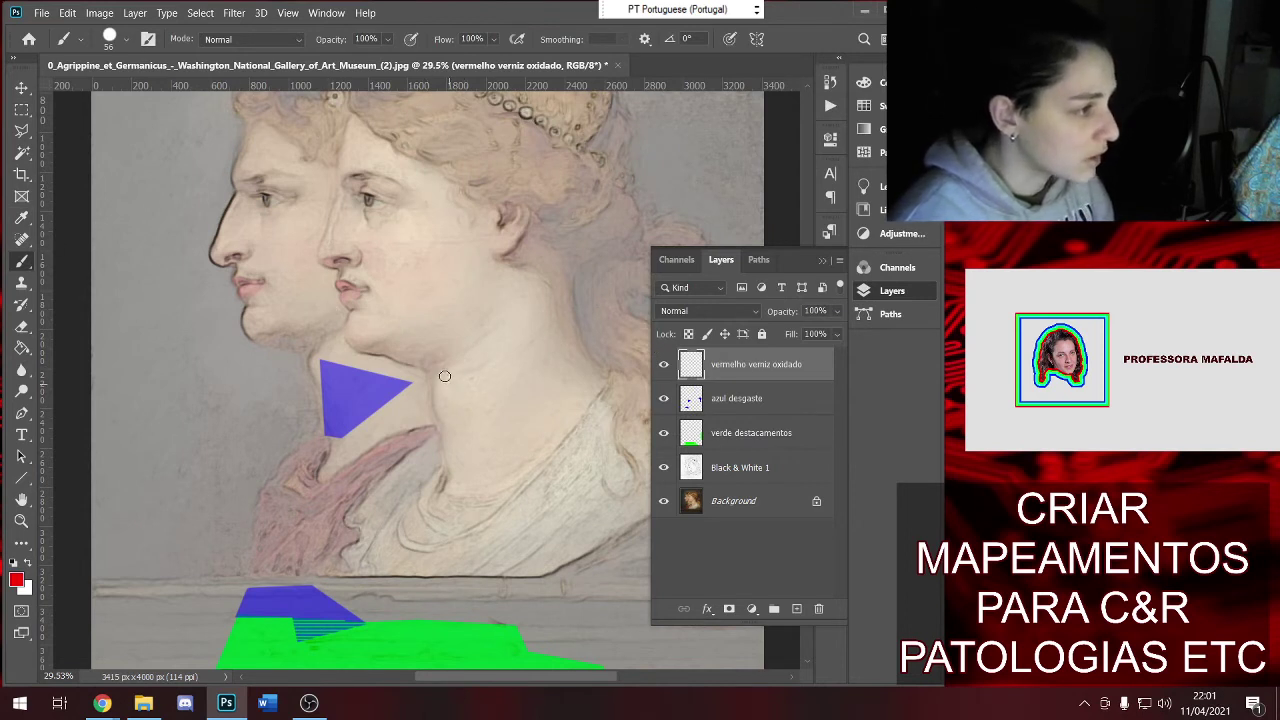
Paint red screentone patches over the neck and under the chin, undoing a stray jaw line
mouse_move(435, 377)
mouse_down()
mouse_move(540, 372)
mouse_move(441, 388)
mouse_move(526, 397)
mouse_move(457, 405)
mouse_move(520, 407)
mouse_up()
mouse_move(439, 419)
mouse_down()
mouse_move(499, 414)
mouse_move(470, 427)
mouse_up()
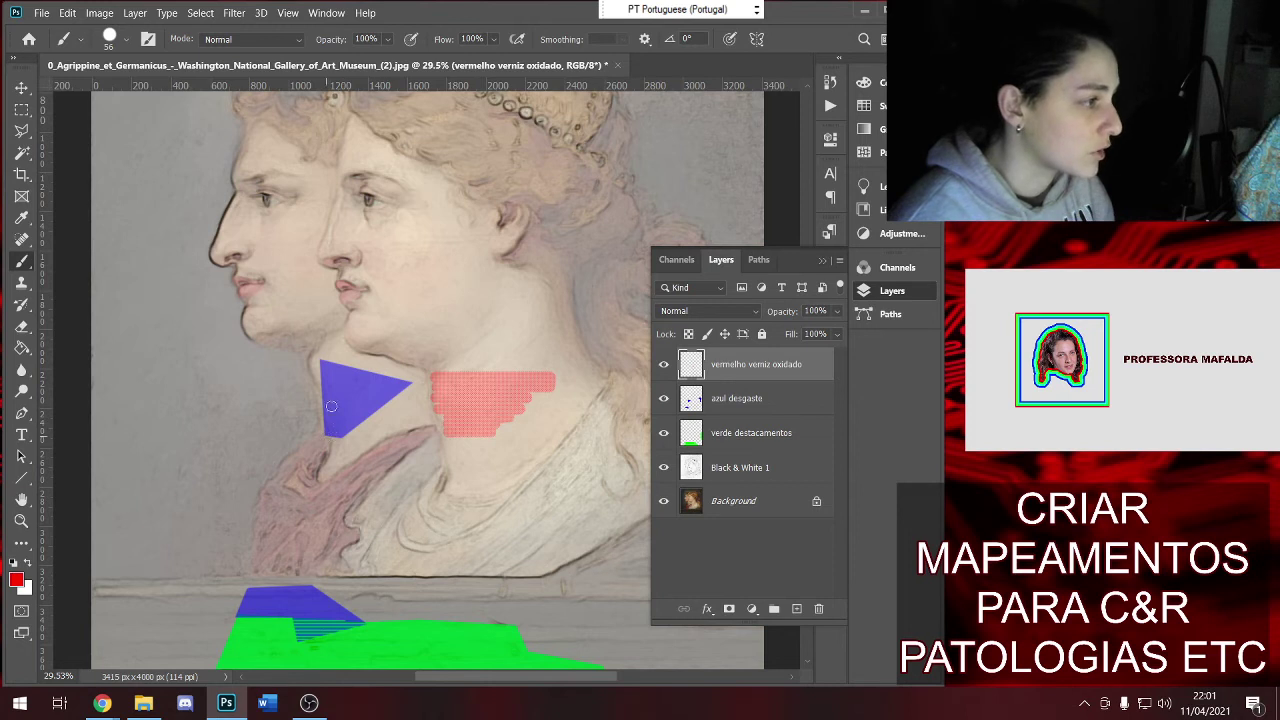
shift+click(306, 334)
drag(300, 334, 280, 334)
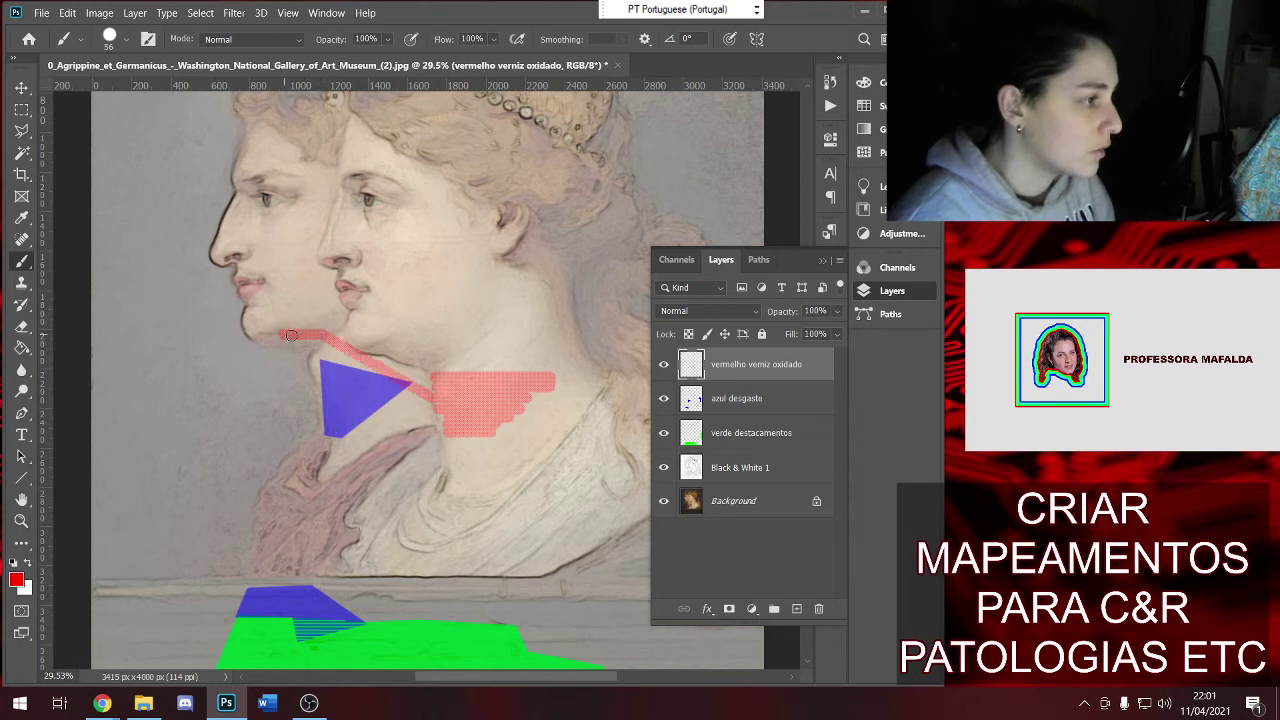
key(ctrl+z)
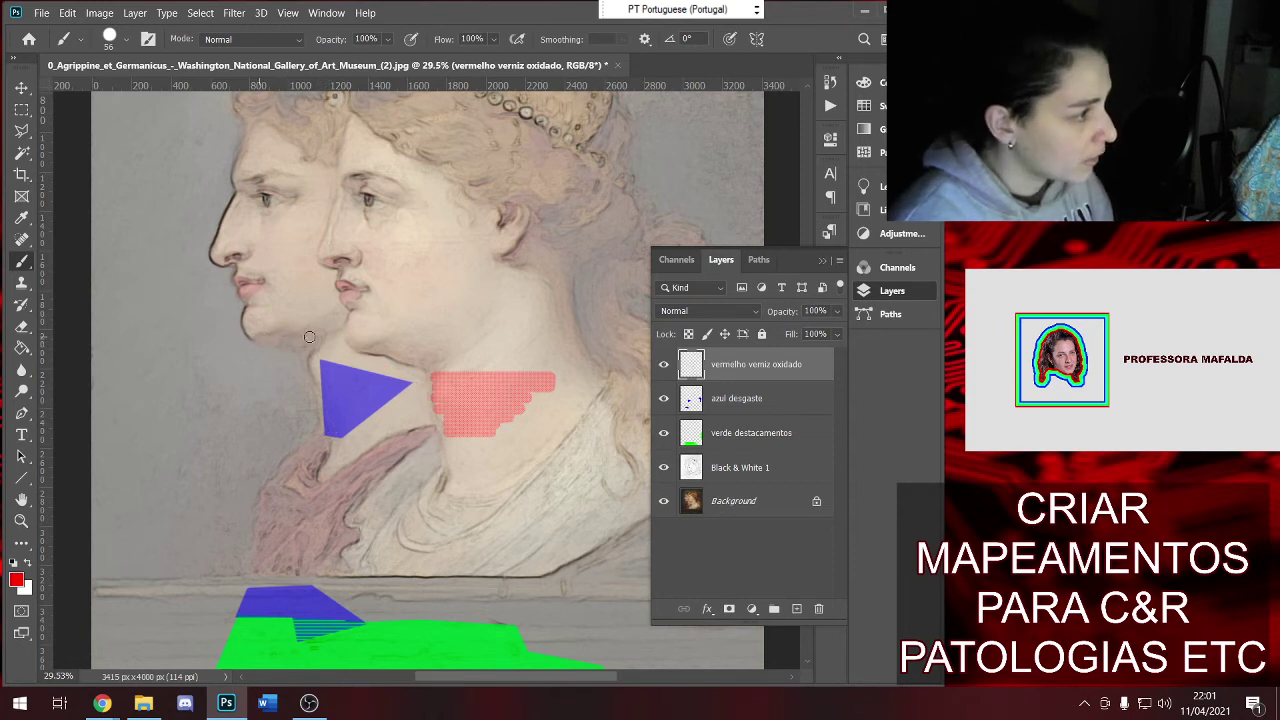
shift+click(309, 337)
drag(296, 344, 308, 344)
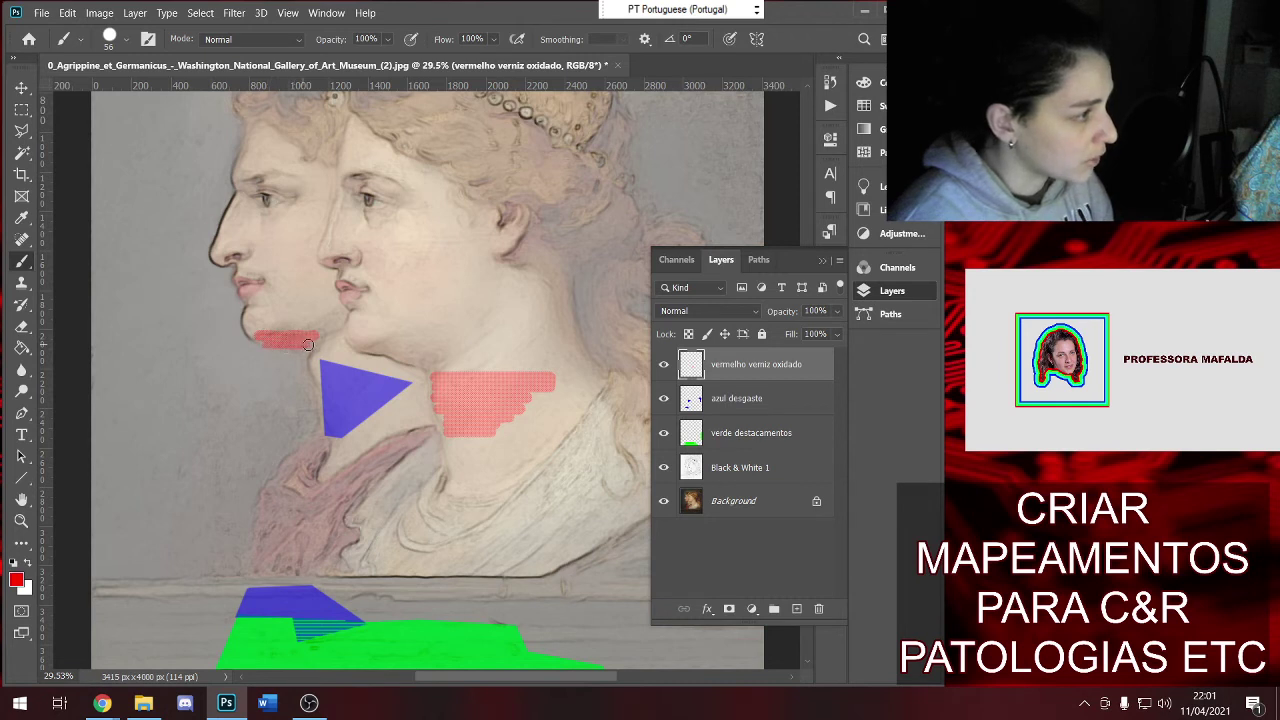
scroll(324, 343, up, 1)
scroll(345, 380, up, 2)
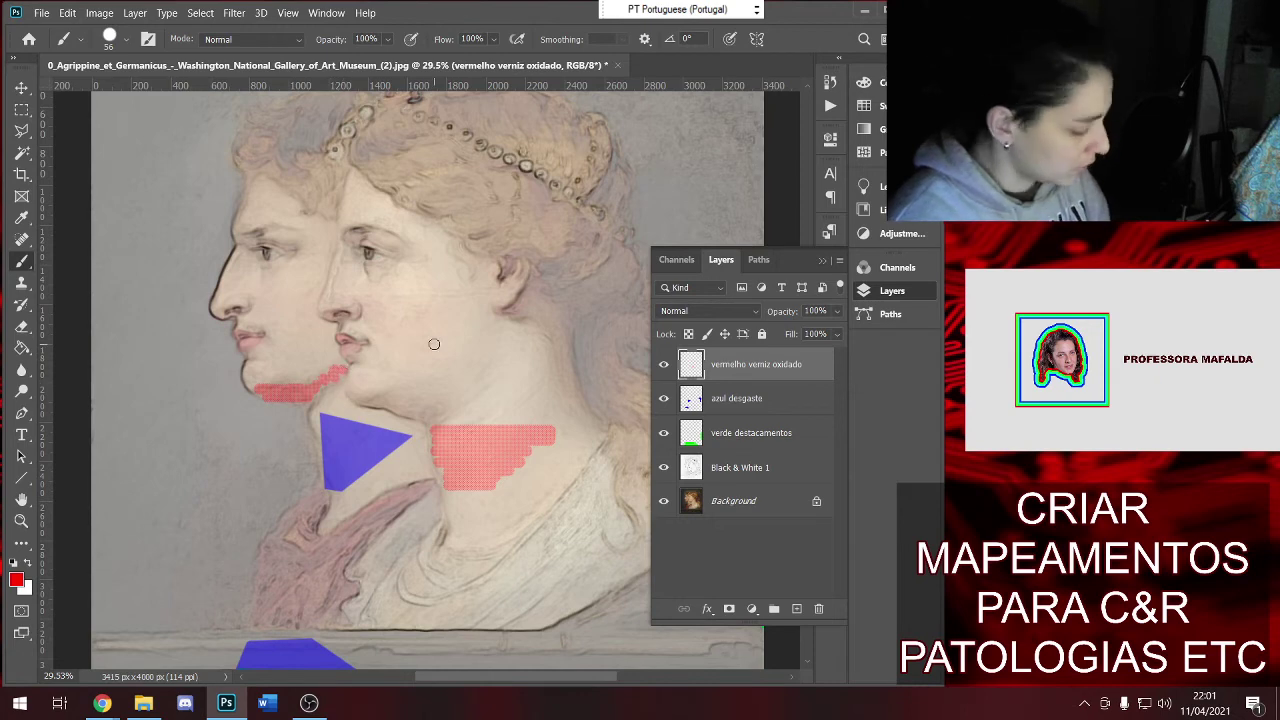
scroll(440, 350, down, 2)
scroll(438, 340, down, 1)
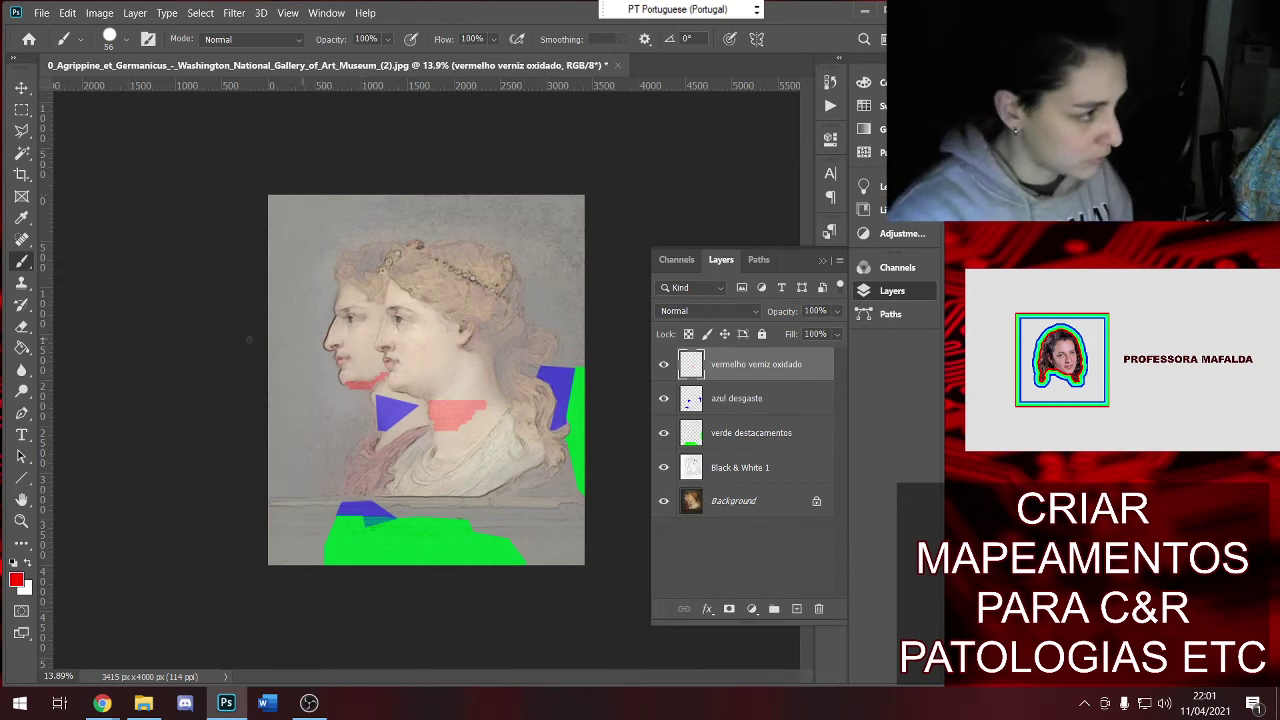
scroll(430, 318, up, 5)
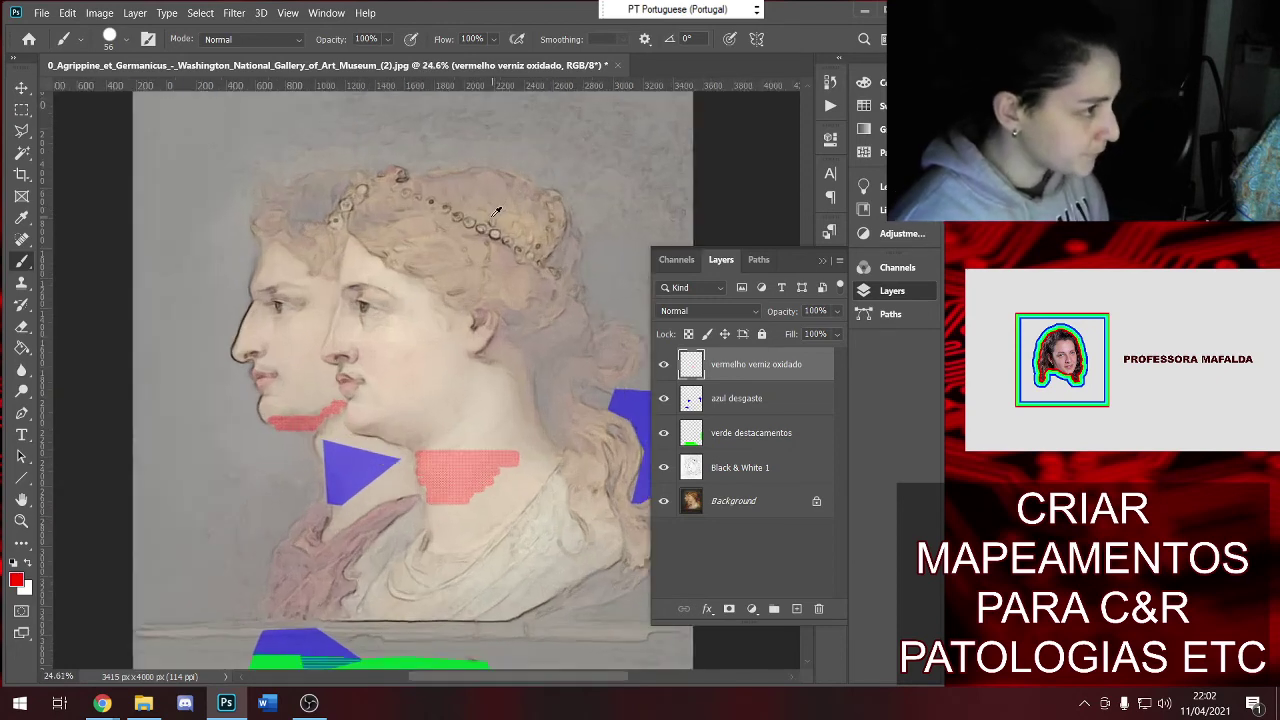
Switch to the Eraser with a 25 px brush size
click(118, 40)
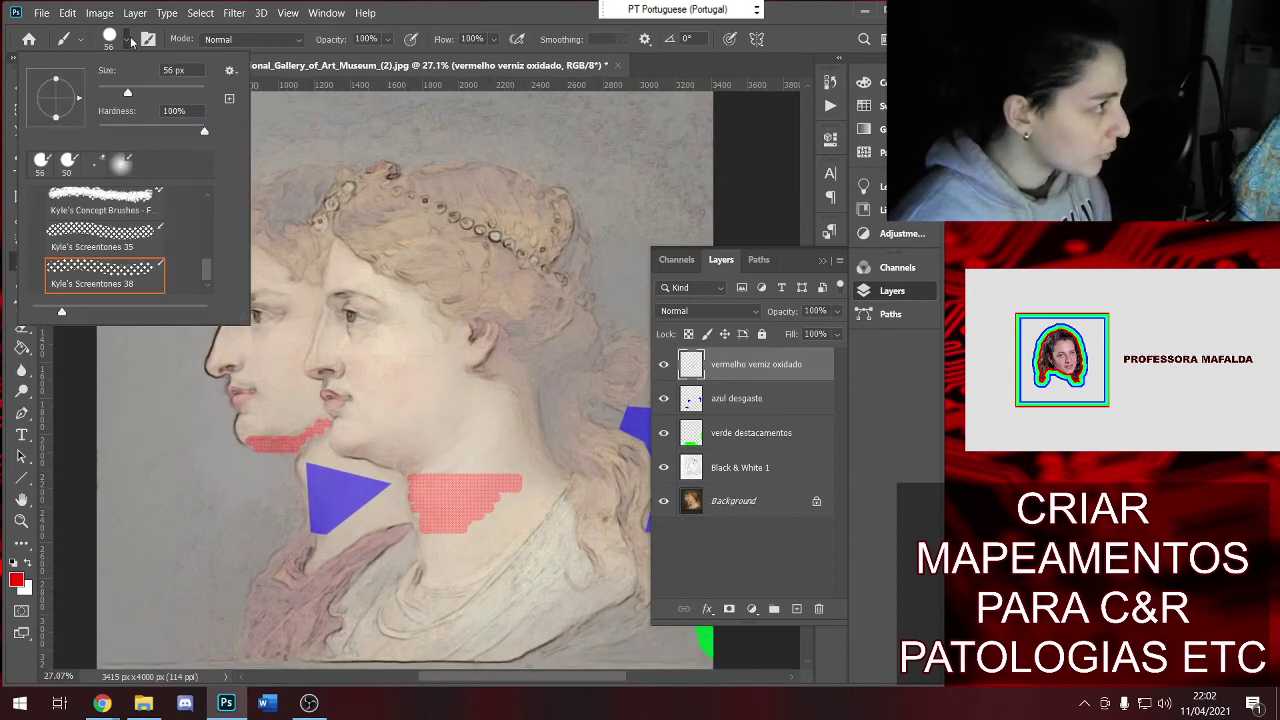
click(68, 165)
key(e)
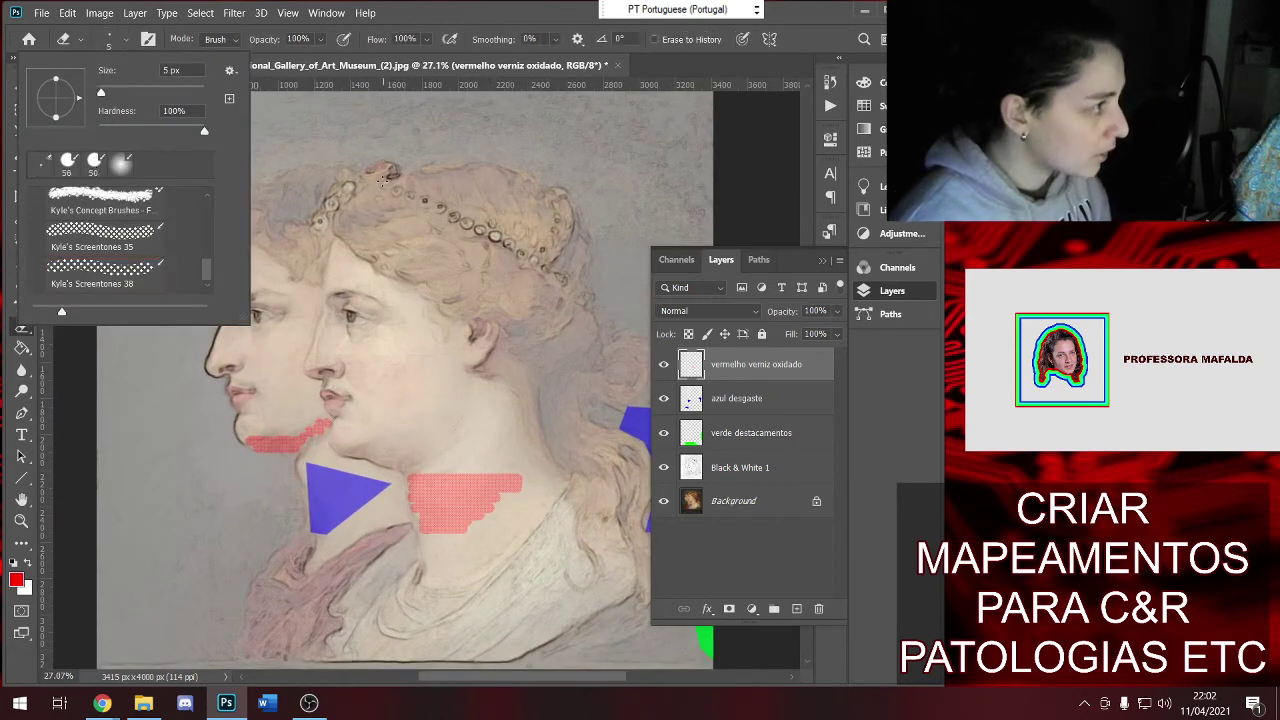
click(112, 92)
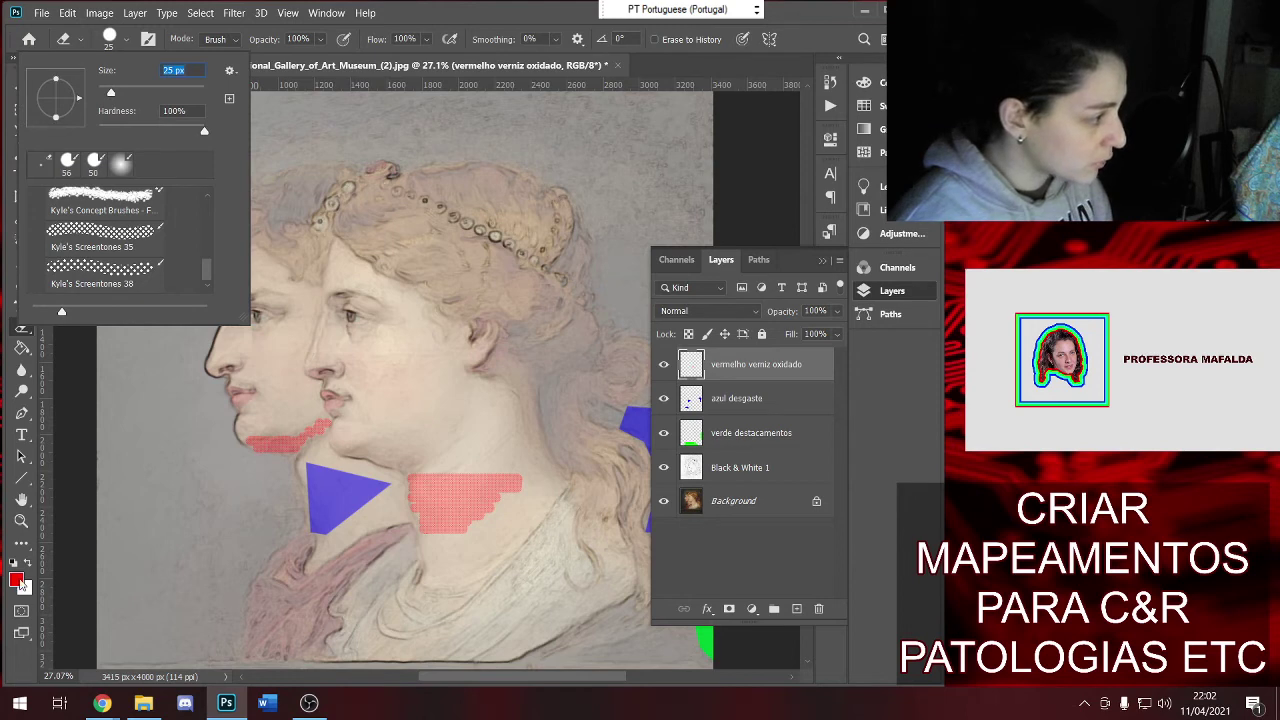
Set the foreground colour to pure black (#000000)
click(16, 580)
drag(558, 276, 319, 400)
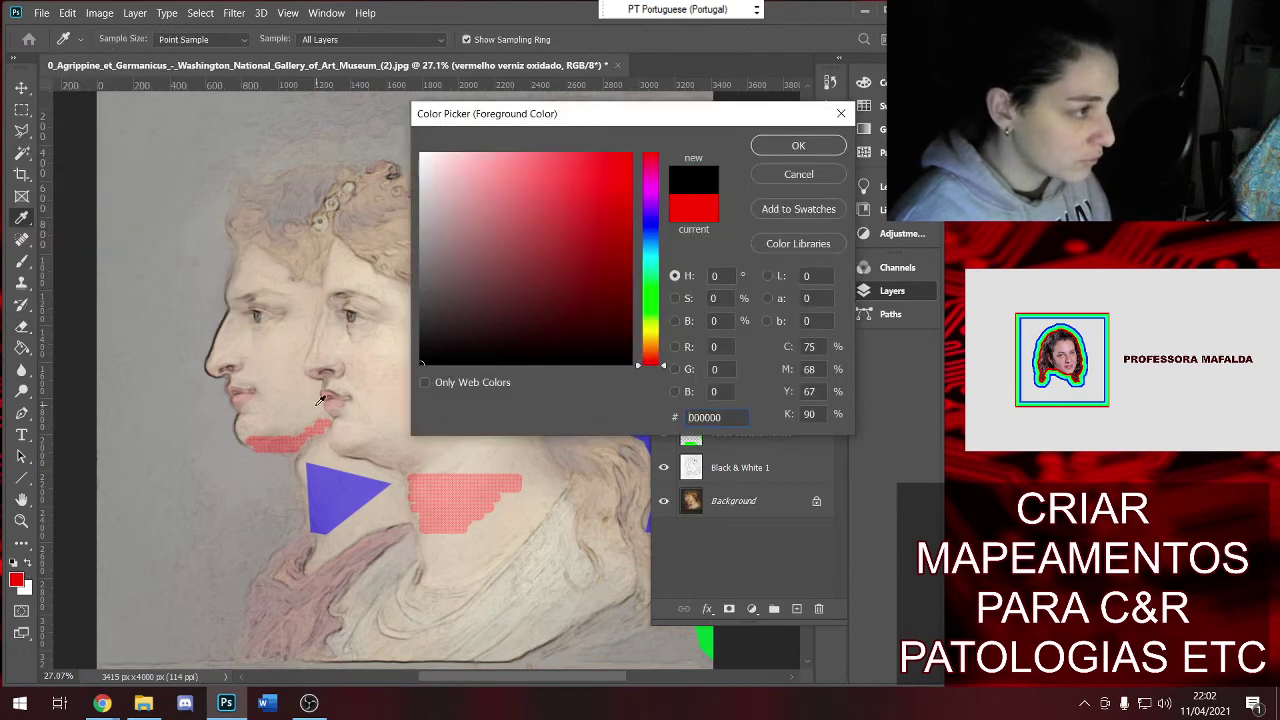
key(Return)
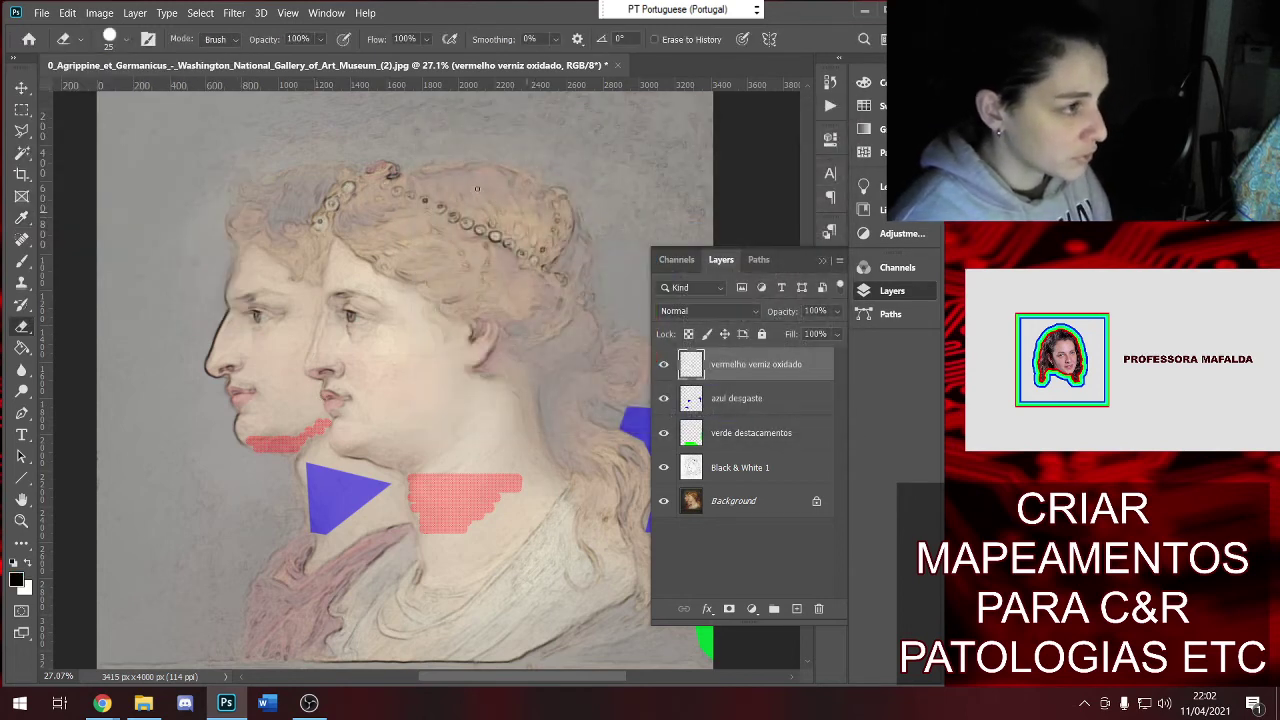
scroll(545, 372, up, 3)
scroll(545, 372, up, 1)
scroll(520, 345, up, 1)
scroll(490, 315, up, 1)
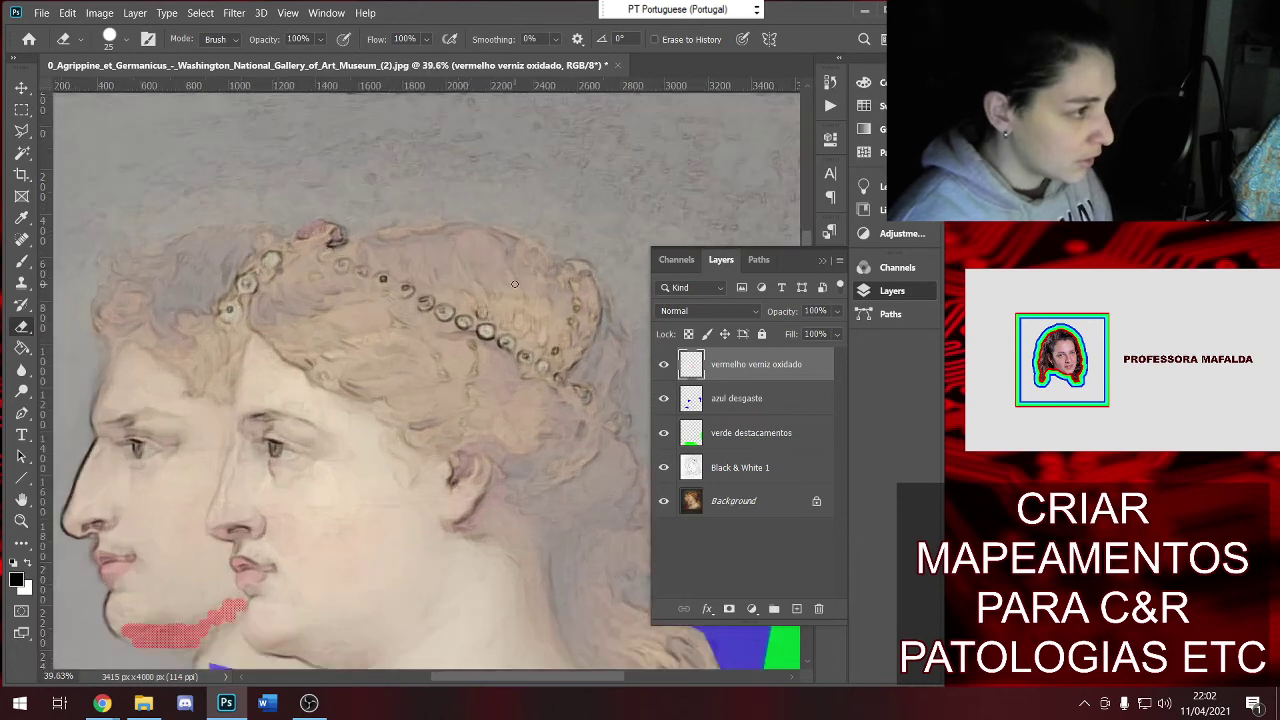
scroll(458, 287, up, 1)
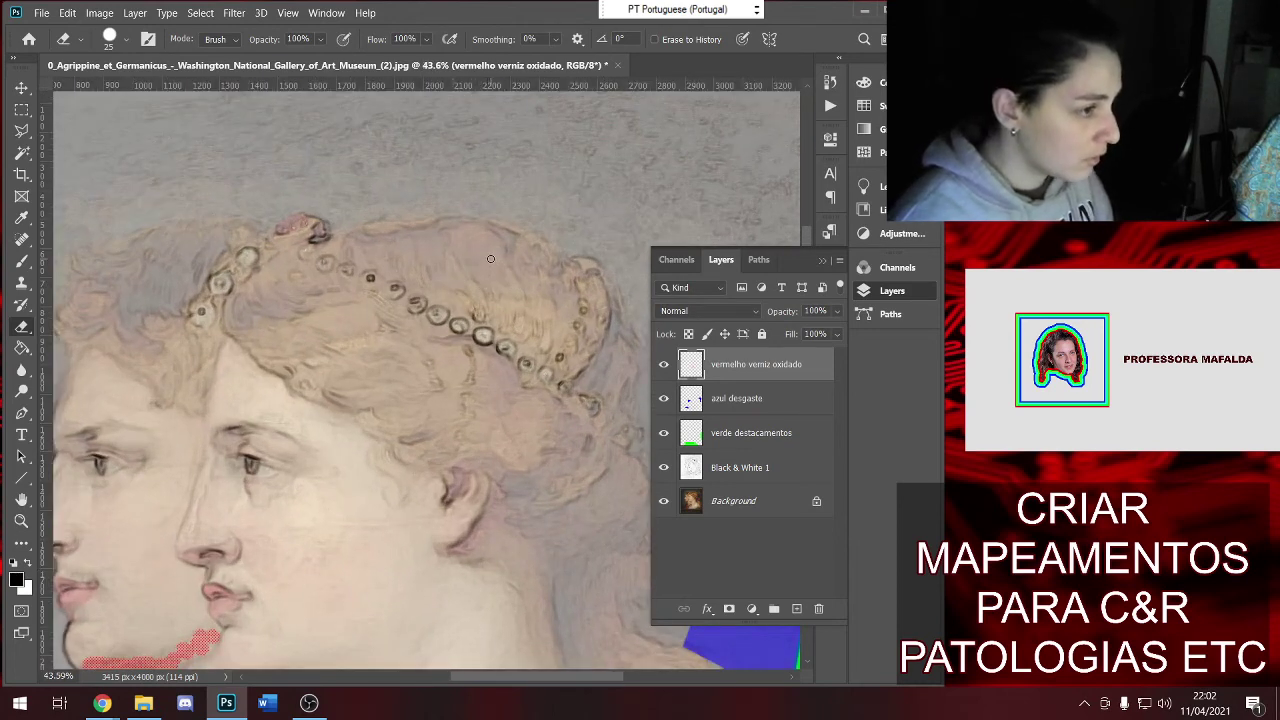
Add a new layer named 'amostragem'
click(797, 608)
double_click(725, 364)
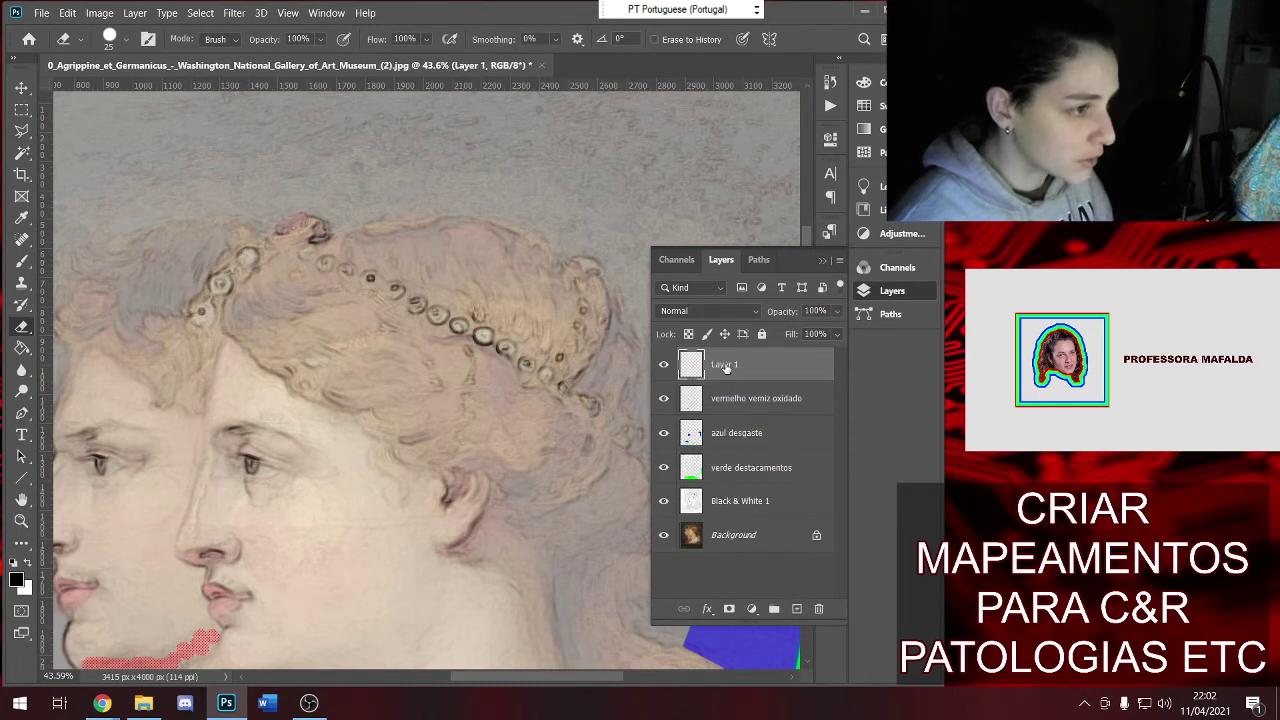
text(arrostragem)
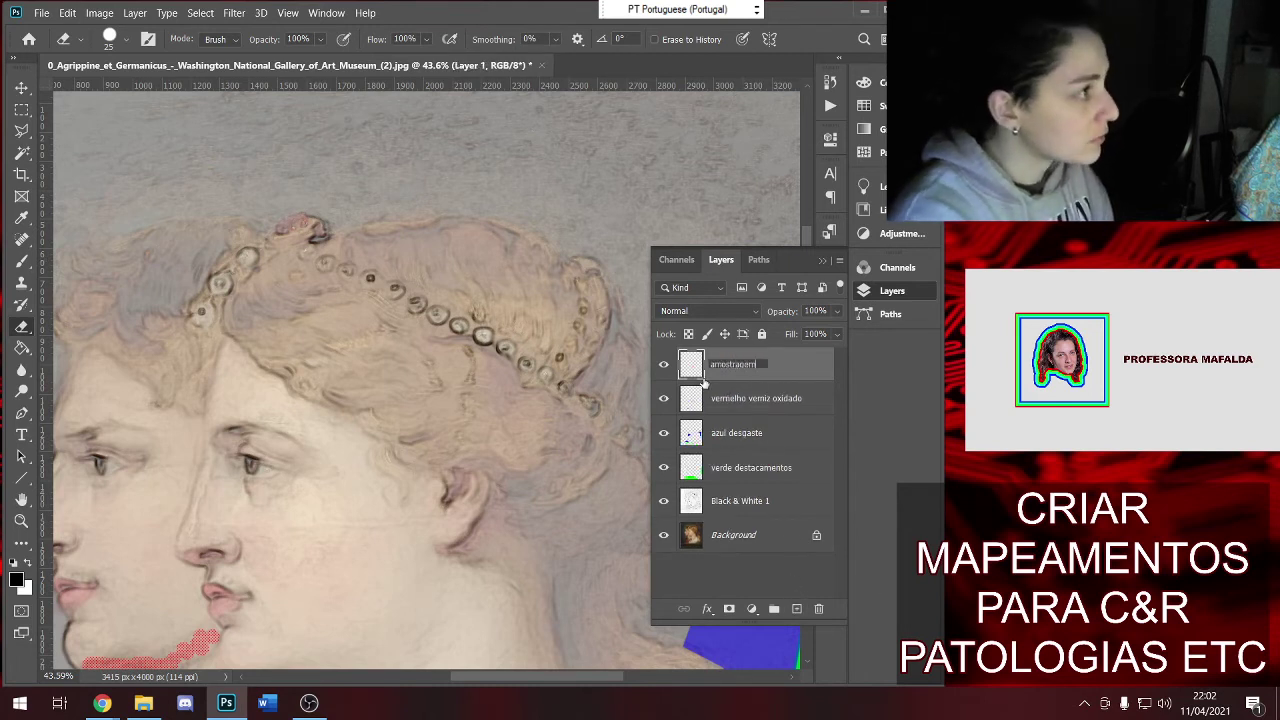
key(Return)
Settle on the Brush tool after briefly trying the Eraser, adjusting the options bar
key(b)
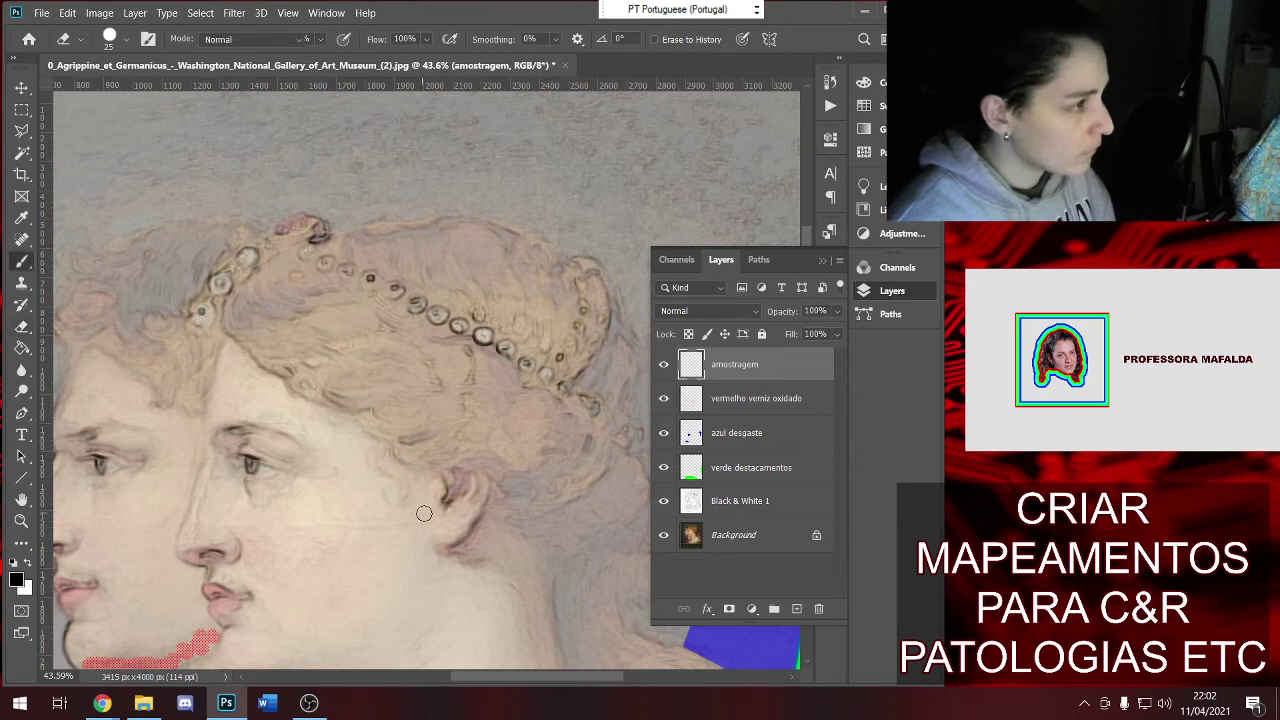
click(122, 40)
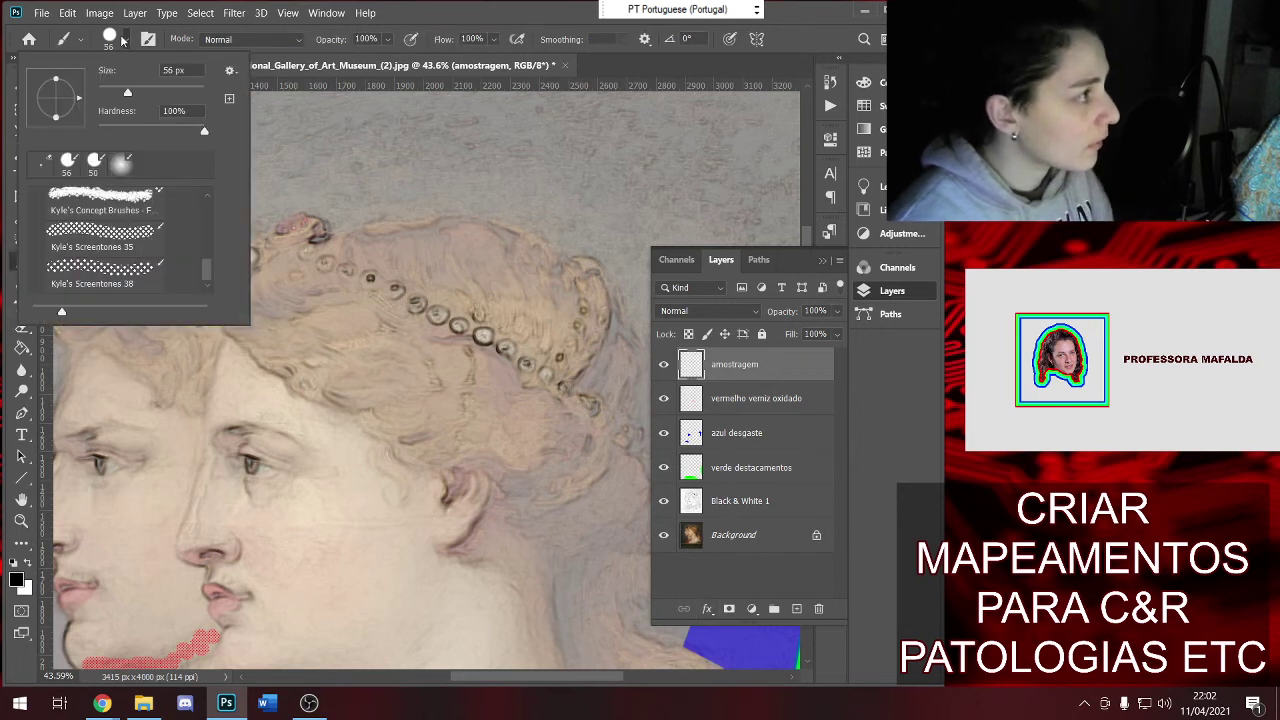
key(e)
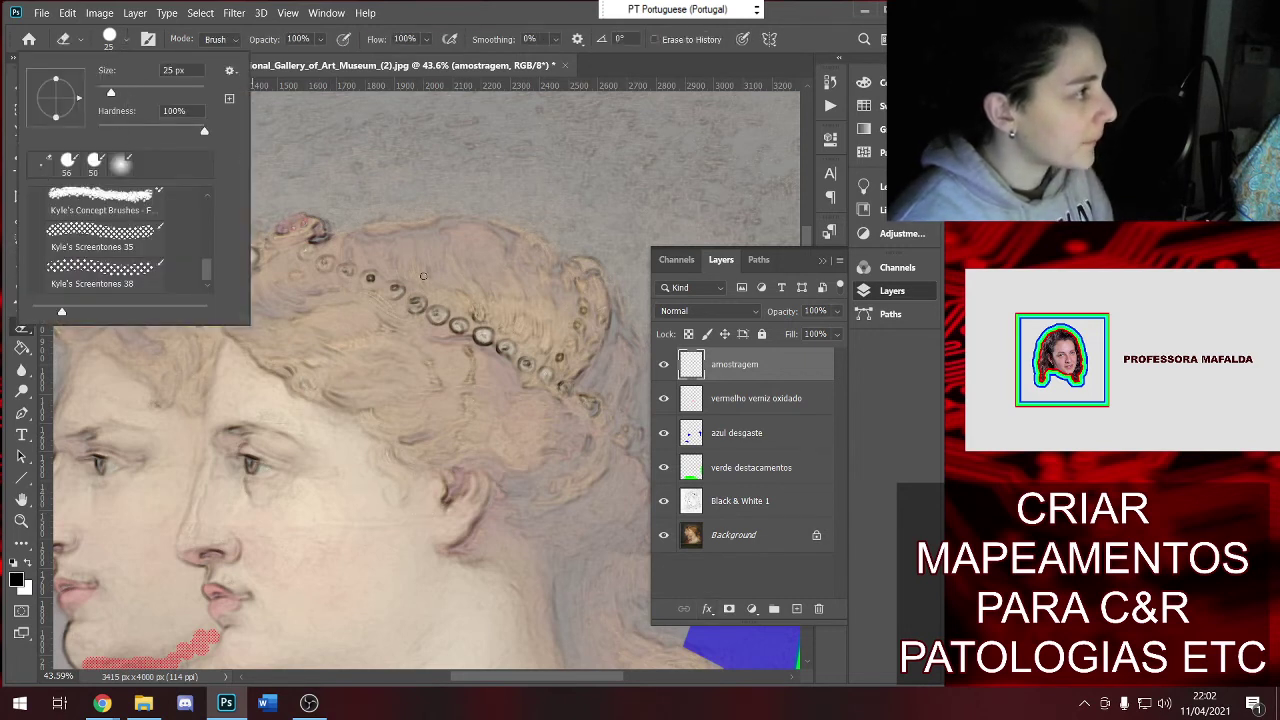
key(Escape)
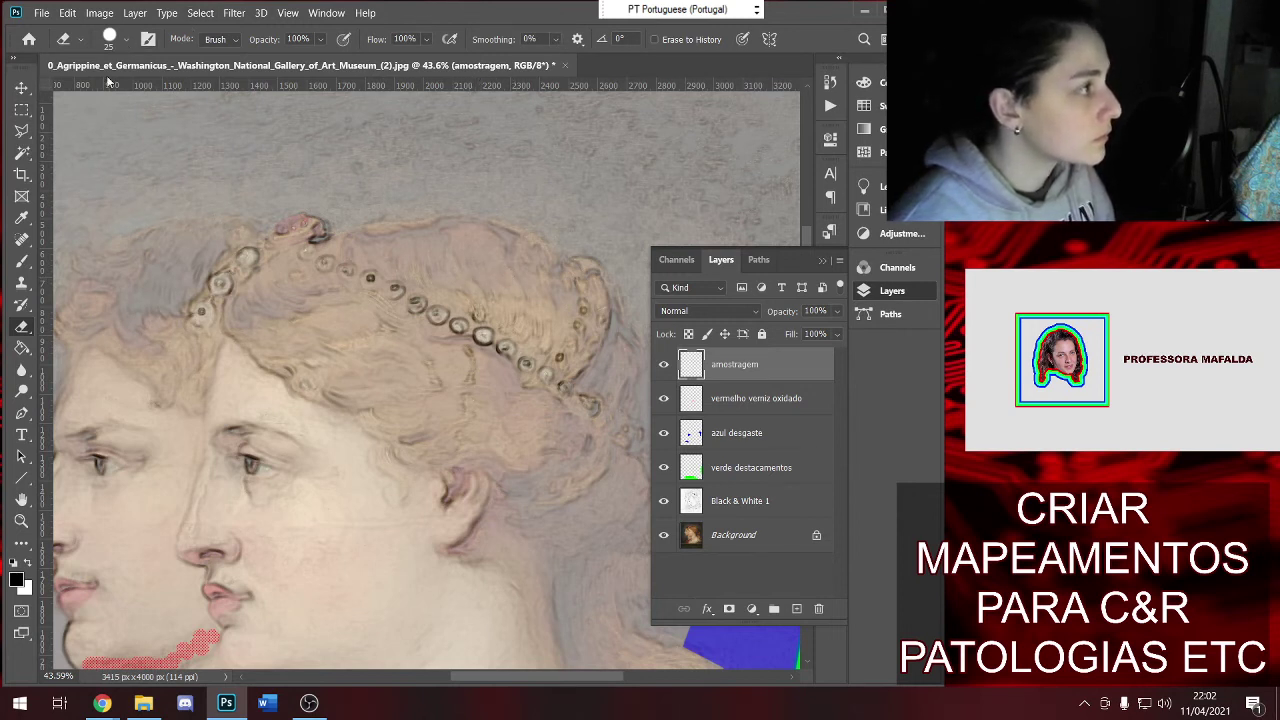
key(b)
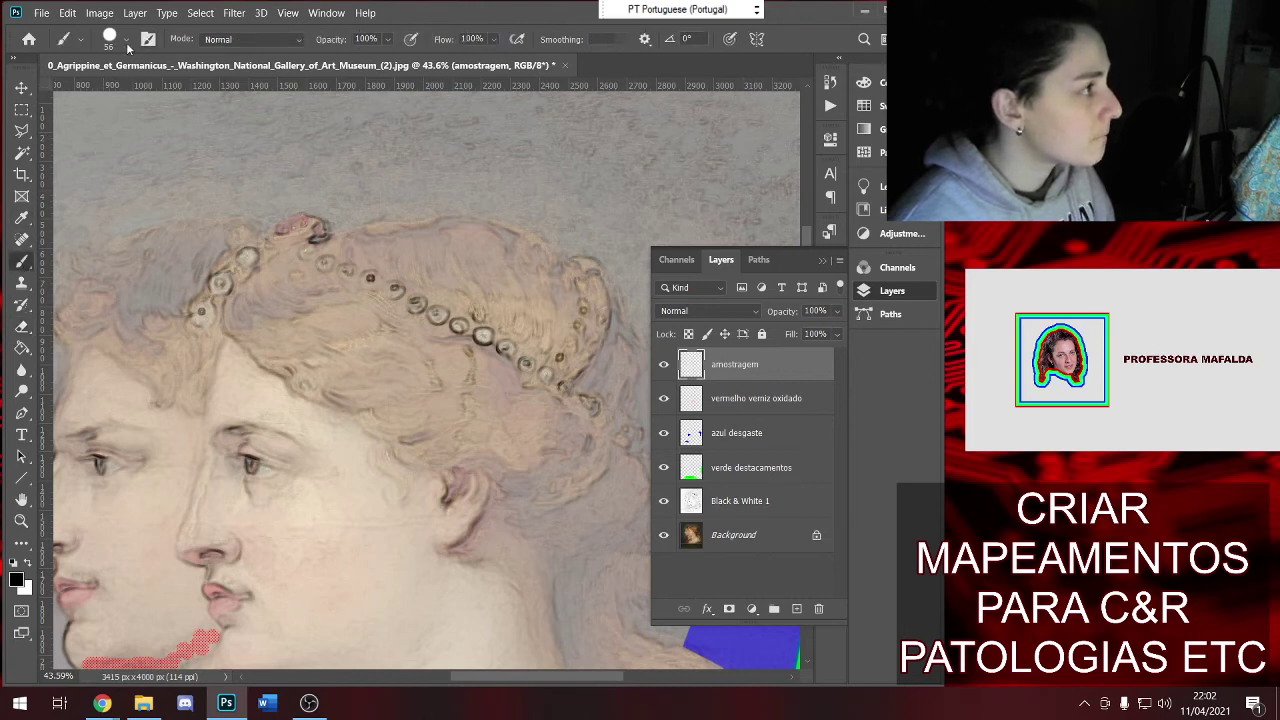
click(127, 42)
click(127, 42)
click(81, 42)
click(81, 42)
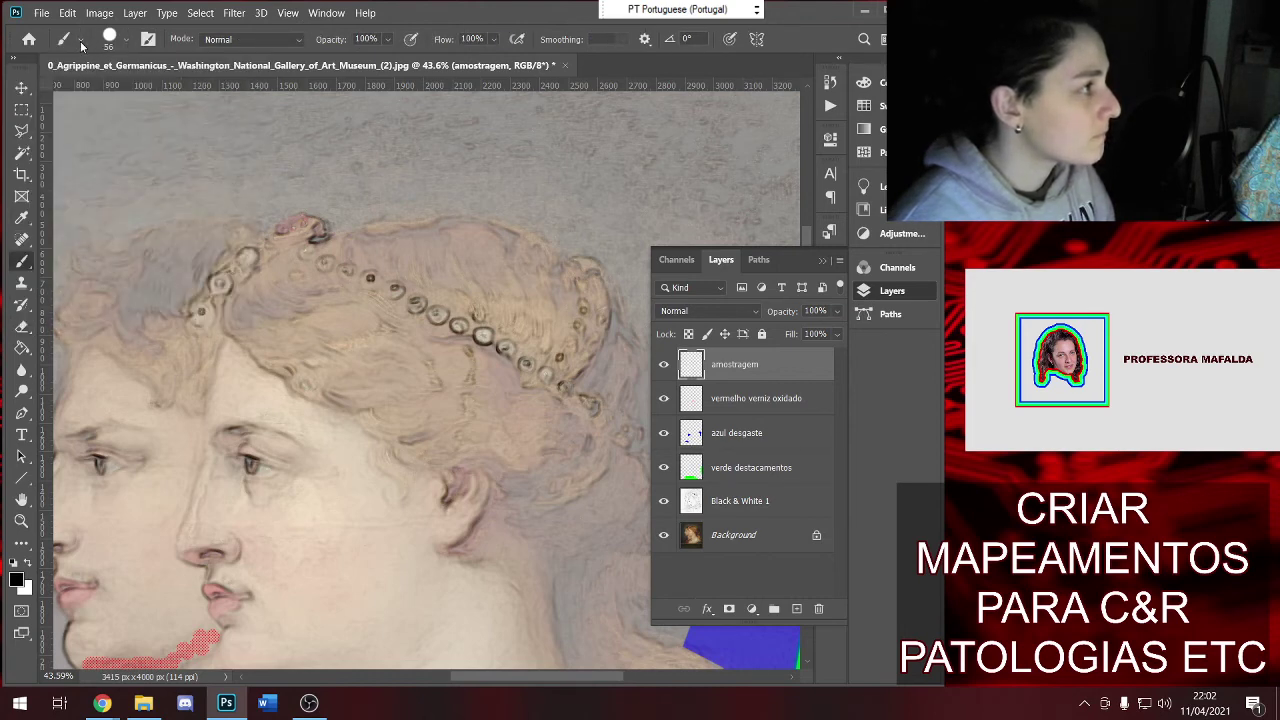
Set the brush size to 20 px in the brush picker
click(127, 39)
drag(113, 92, 108, 92)
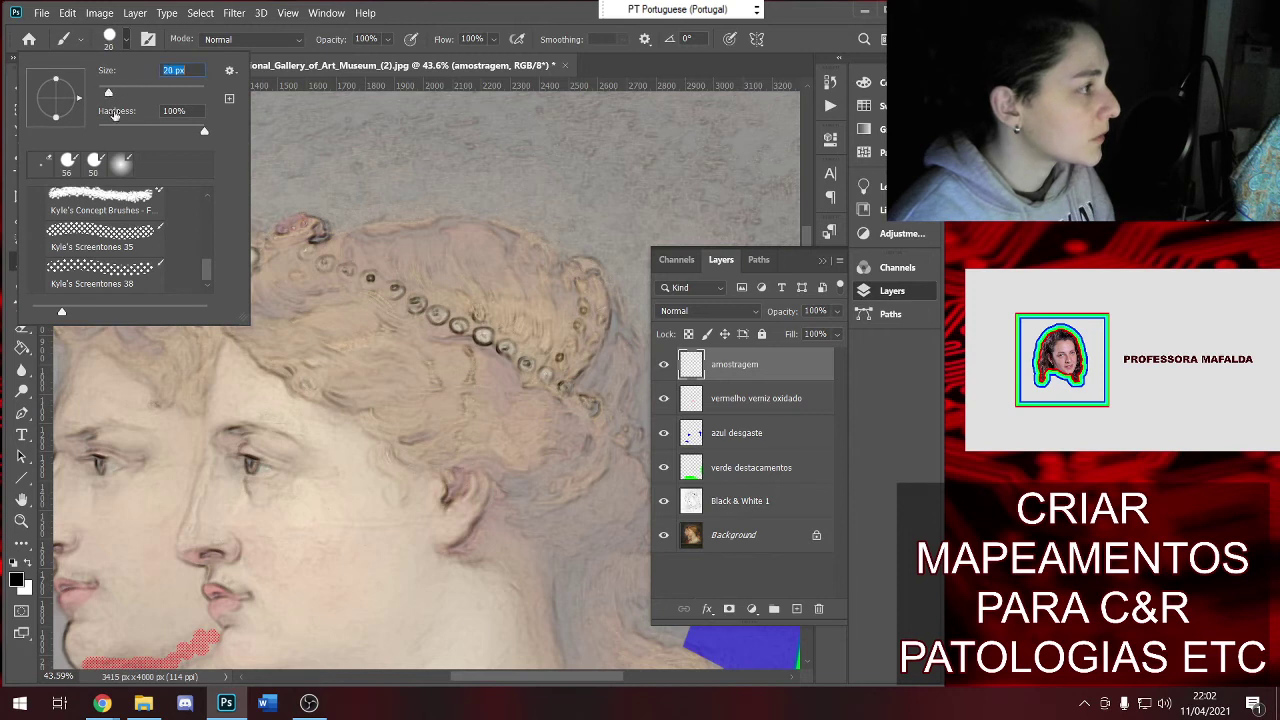
scroll(108, 230, up, 5)
scroll(108, 230, up, 5)
scroll(108, 201, up, 5)
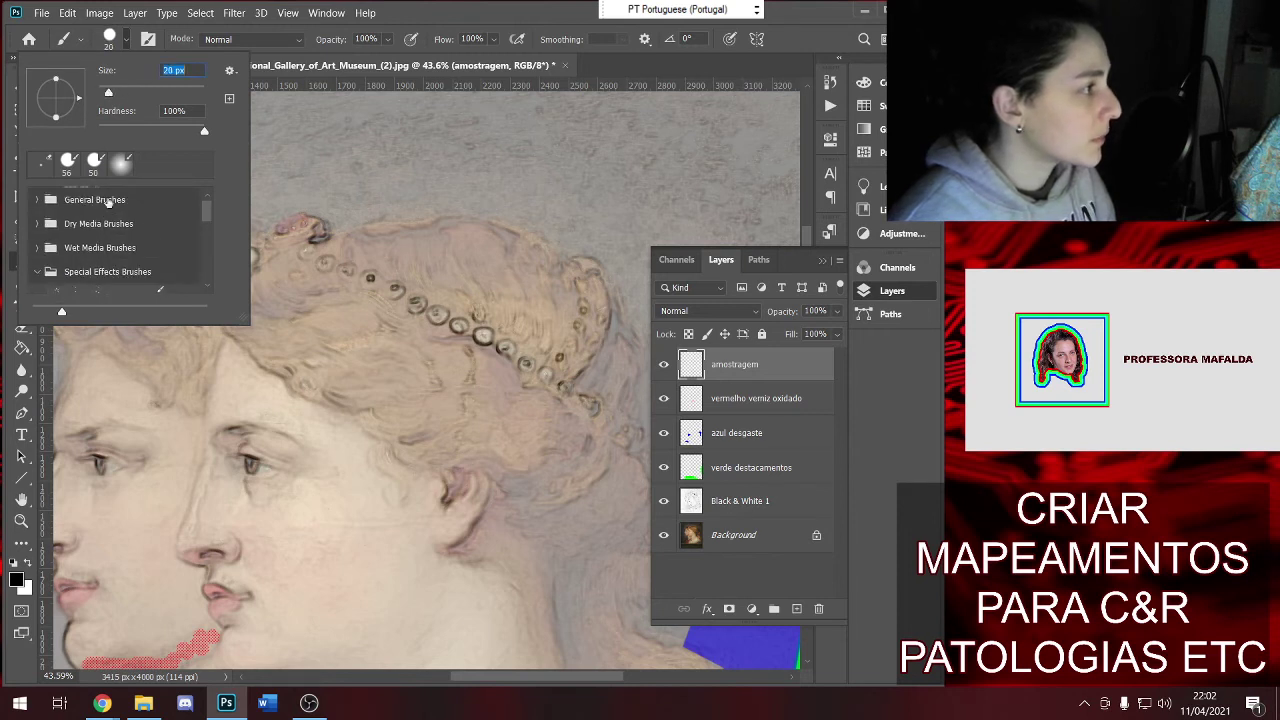
click(108, 201)
key(Return)
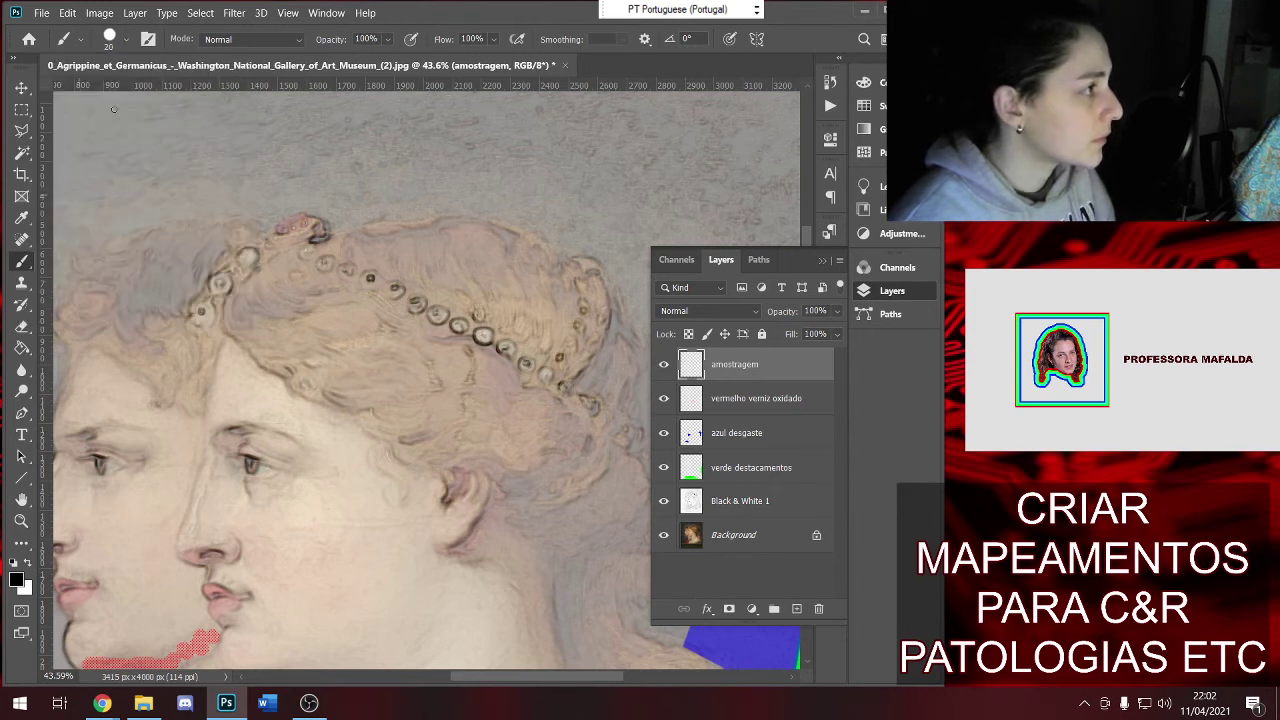
Choose the Hard Round preset from the General Brushes set
click(127, 39)
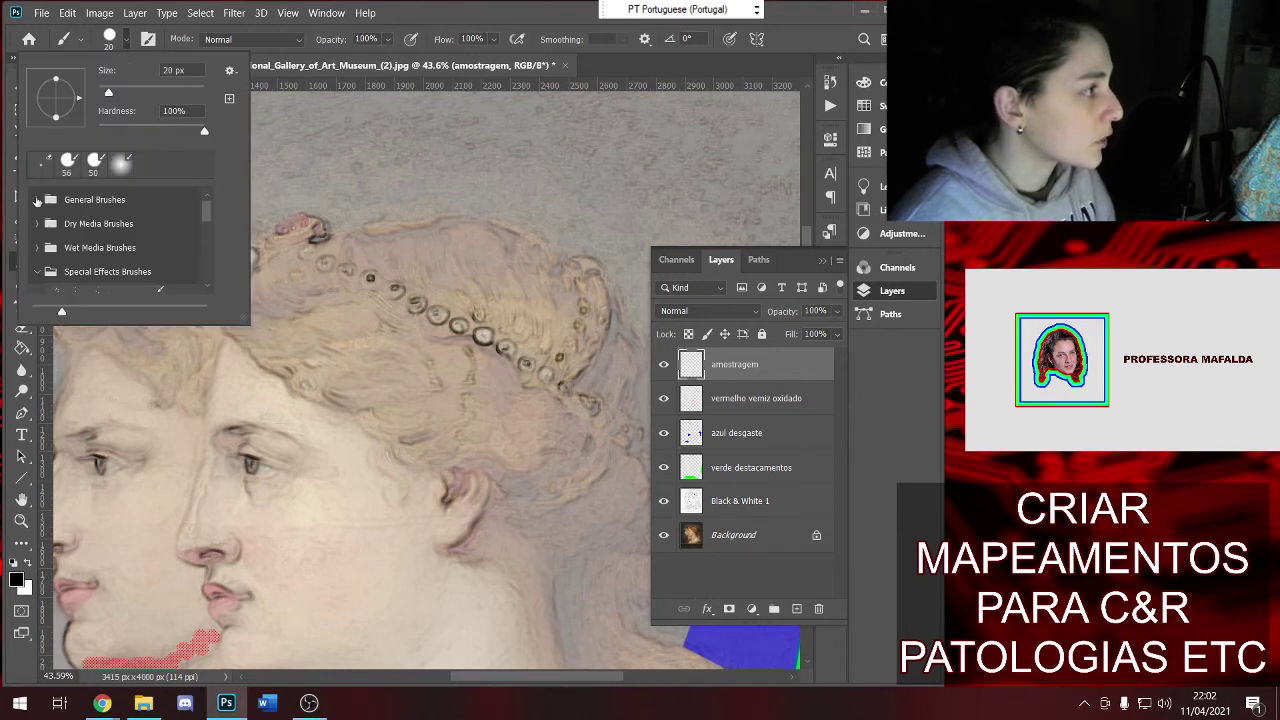
click(38, 200)
click(92, 259)
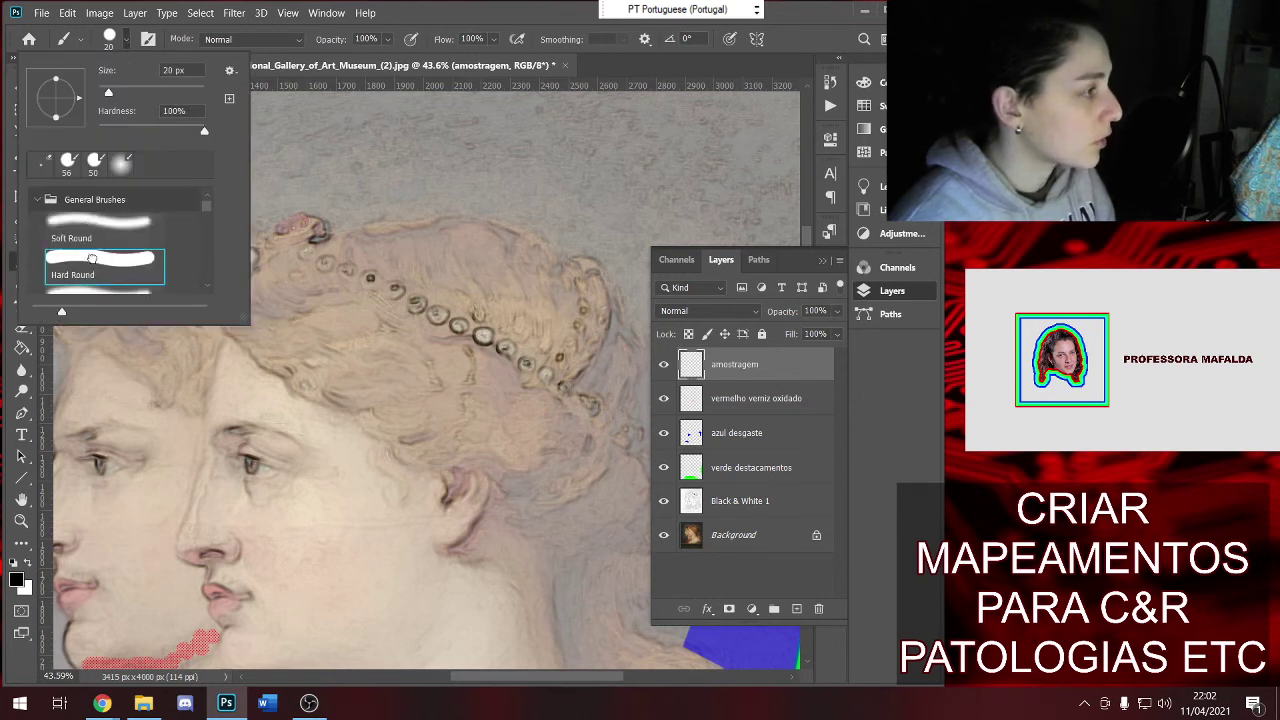
key(Return)
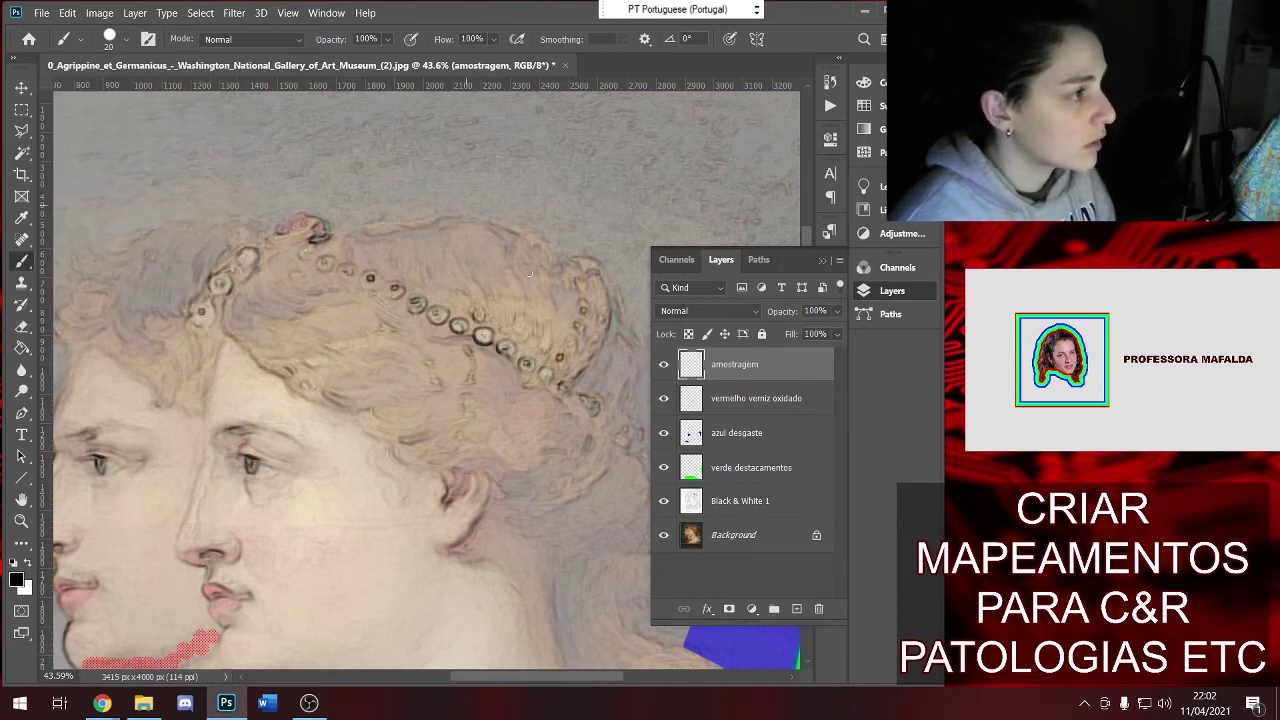
Undo a test stroke on the hair and set the brush size to 10 px
drag(496, 273, 495, 296)
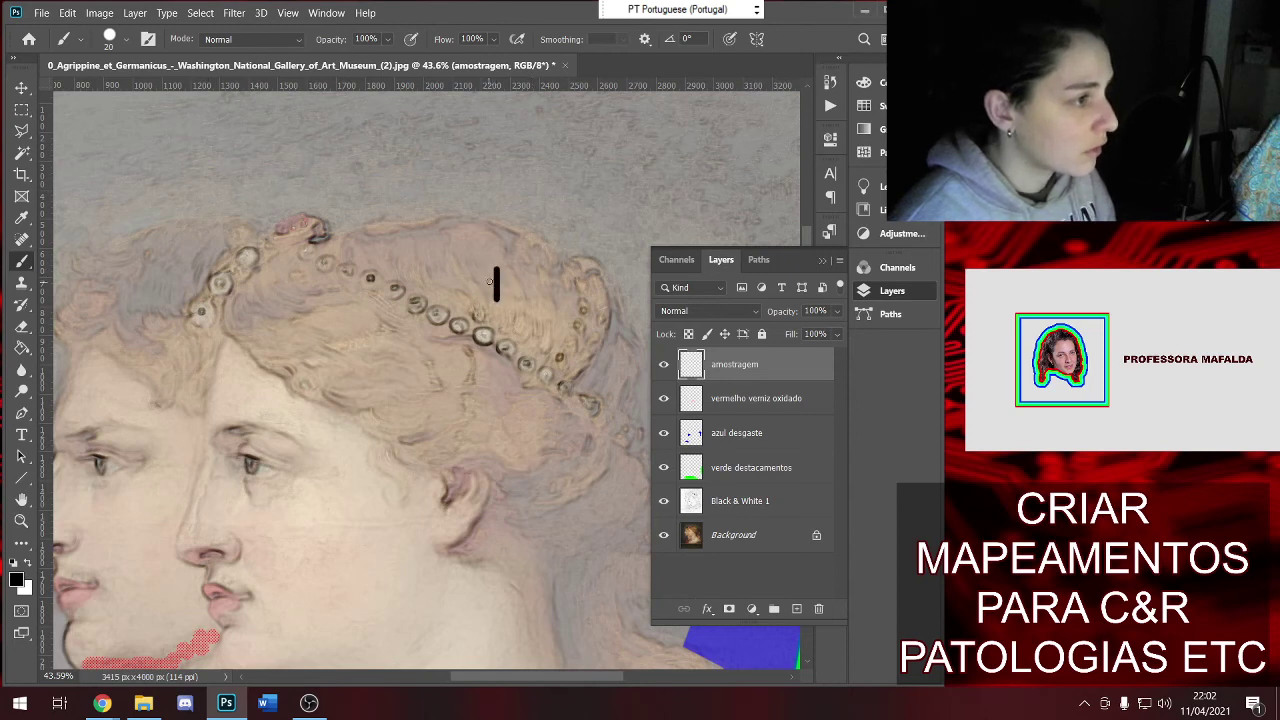
key(ctrl+z)
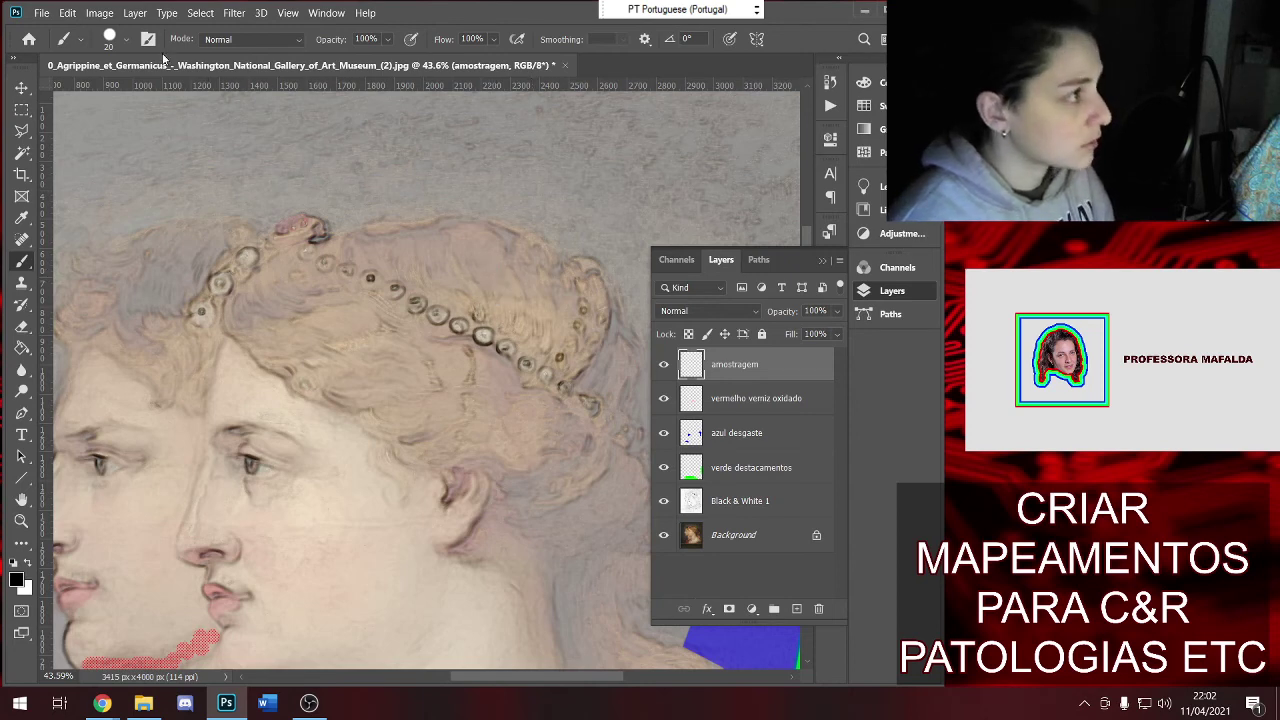
click(128, 39)
drag(110, 95, 107, 95)
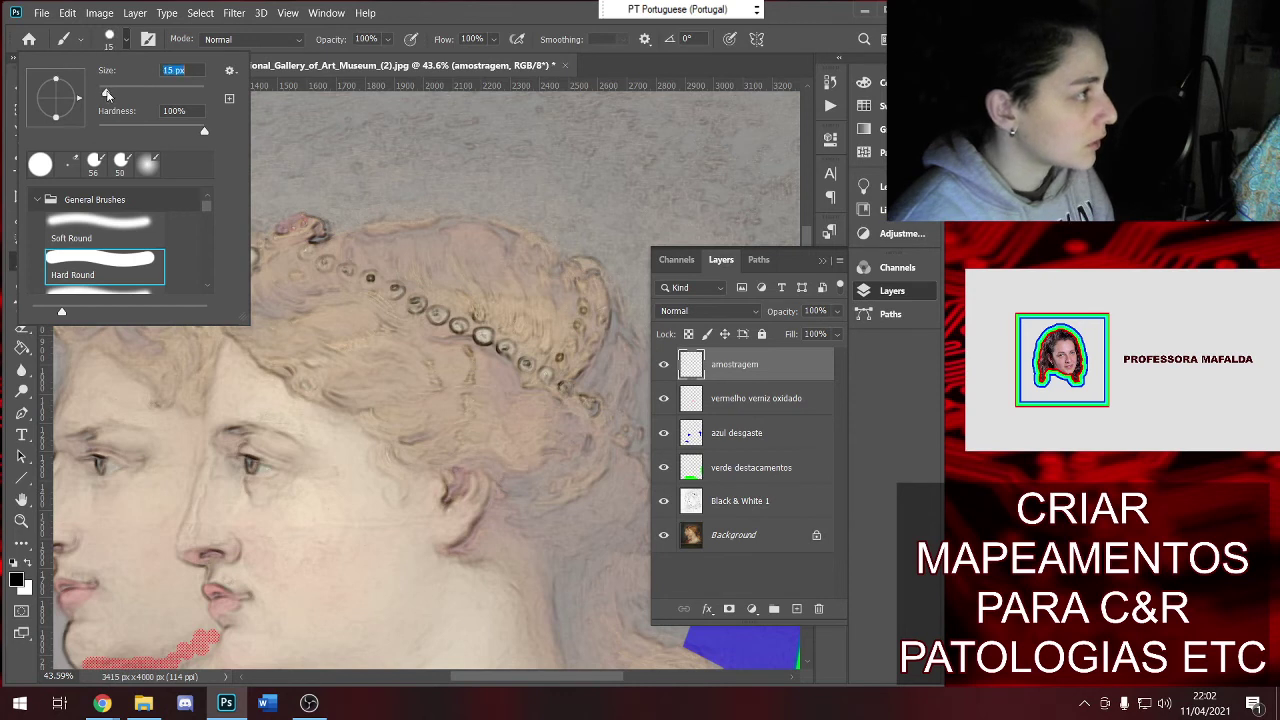
text(10)
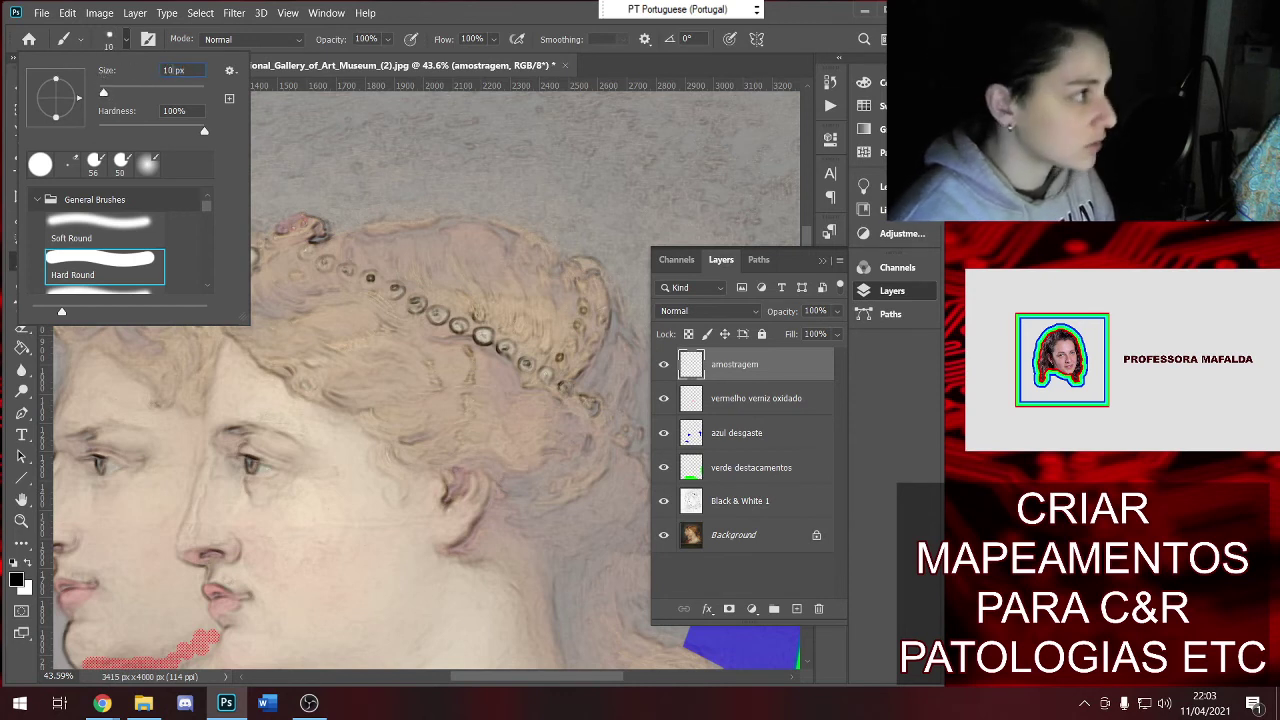
key(Return)
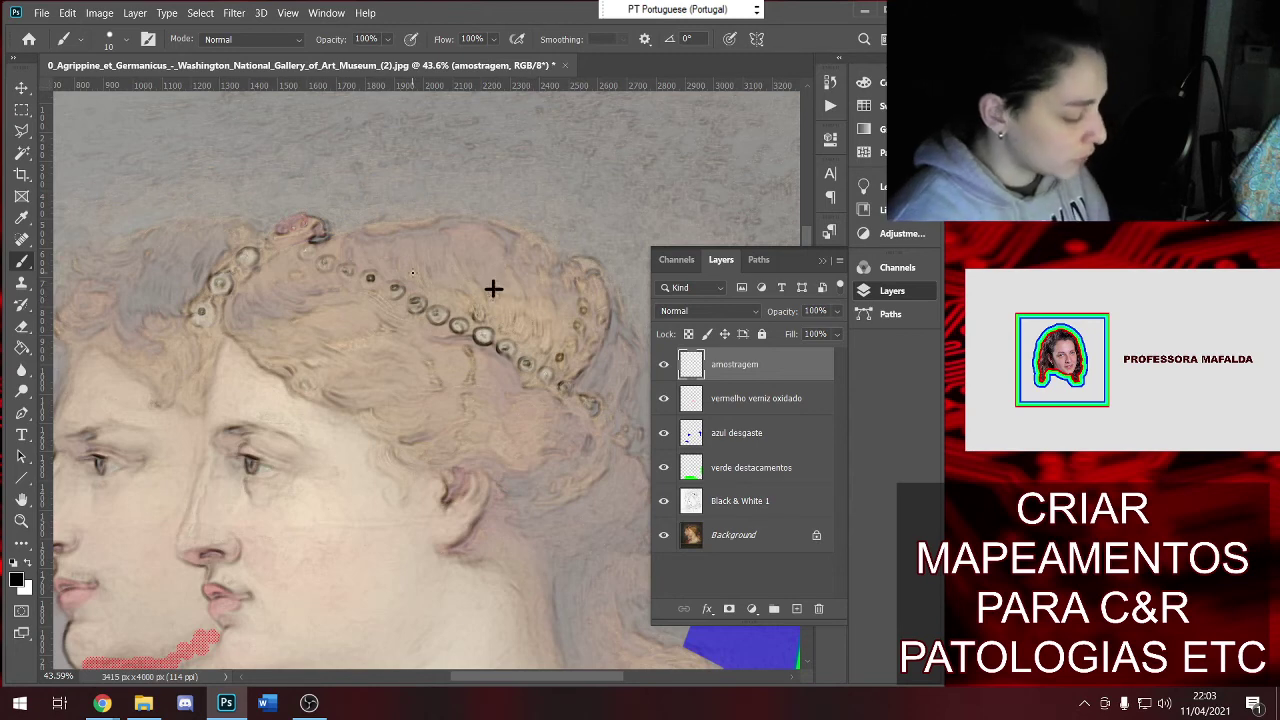
Add the text label 'Amostra 001' and move it level with the hair sample cross
key(t)
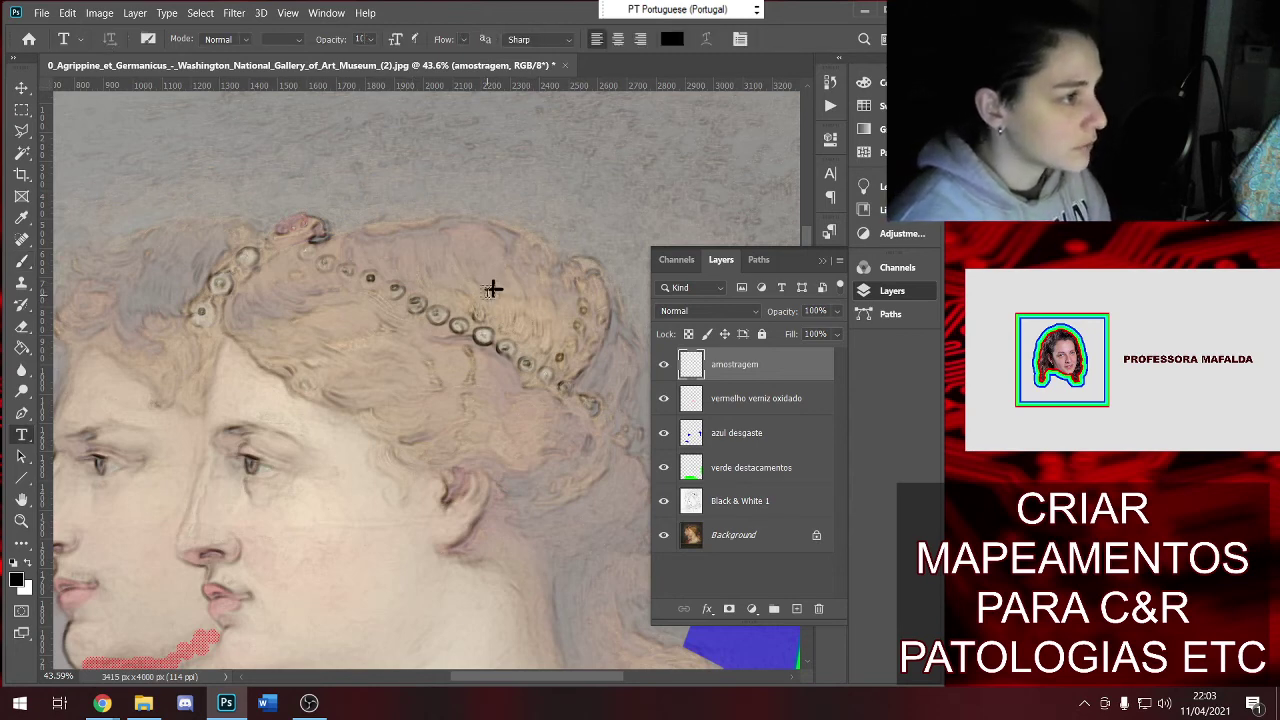
click(604, 372)
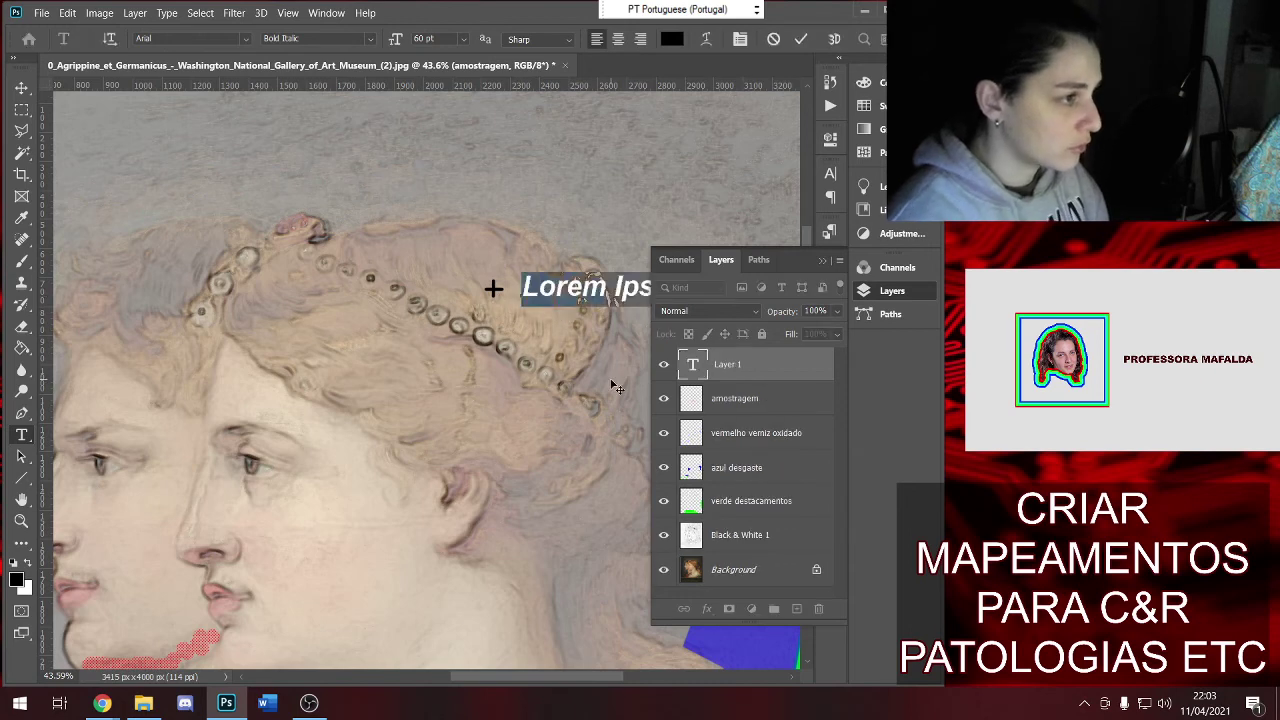
text(Amostra)
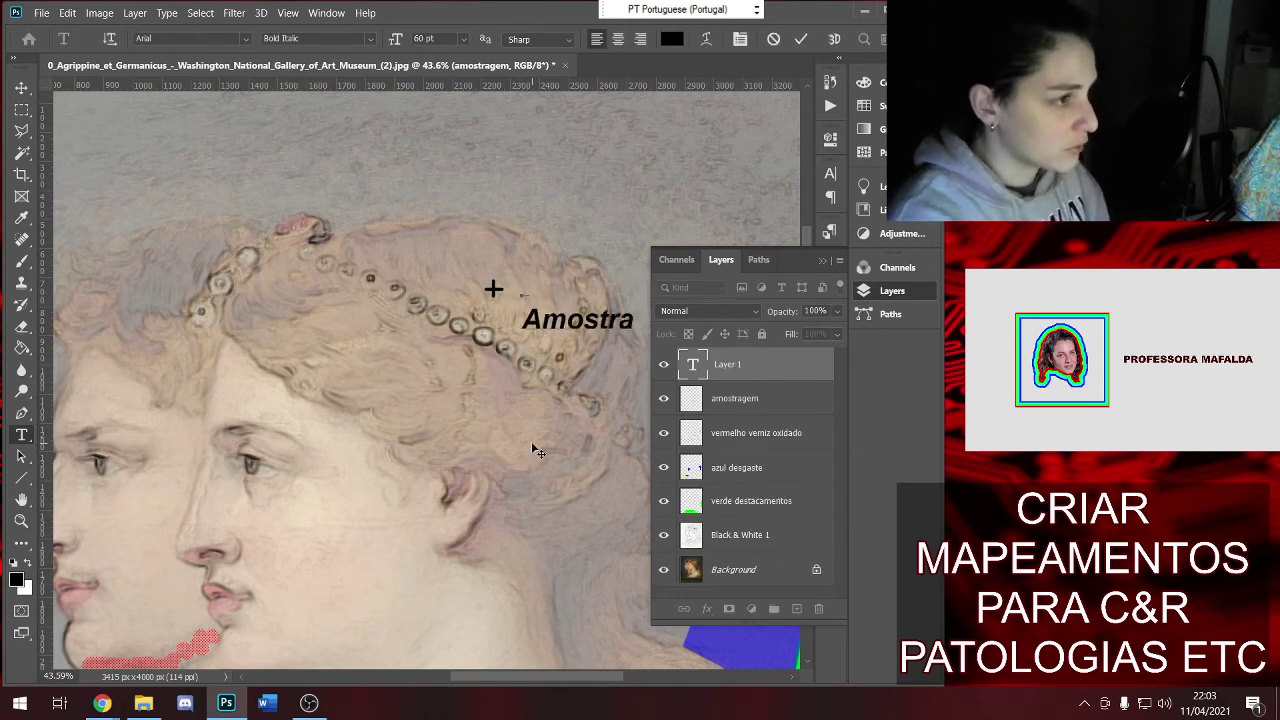
text( ()
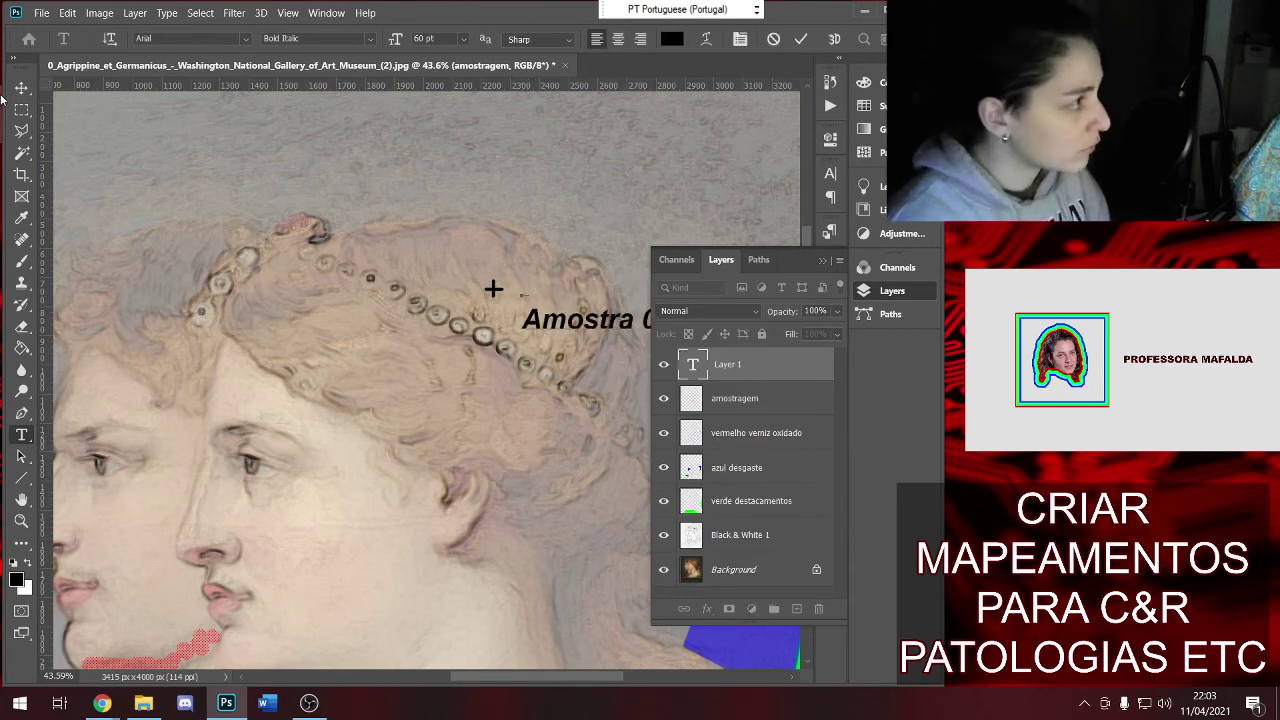
click(21, 87)
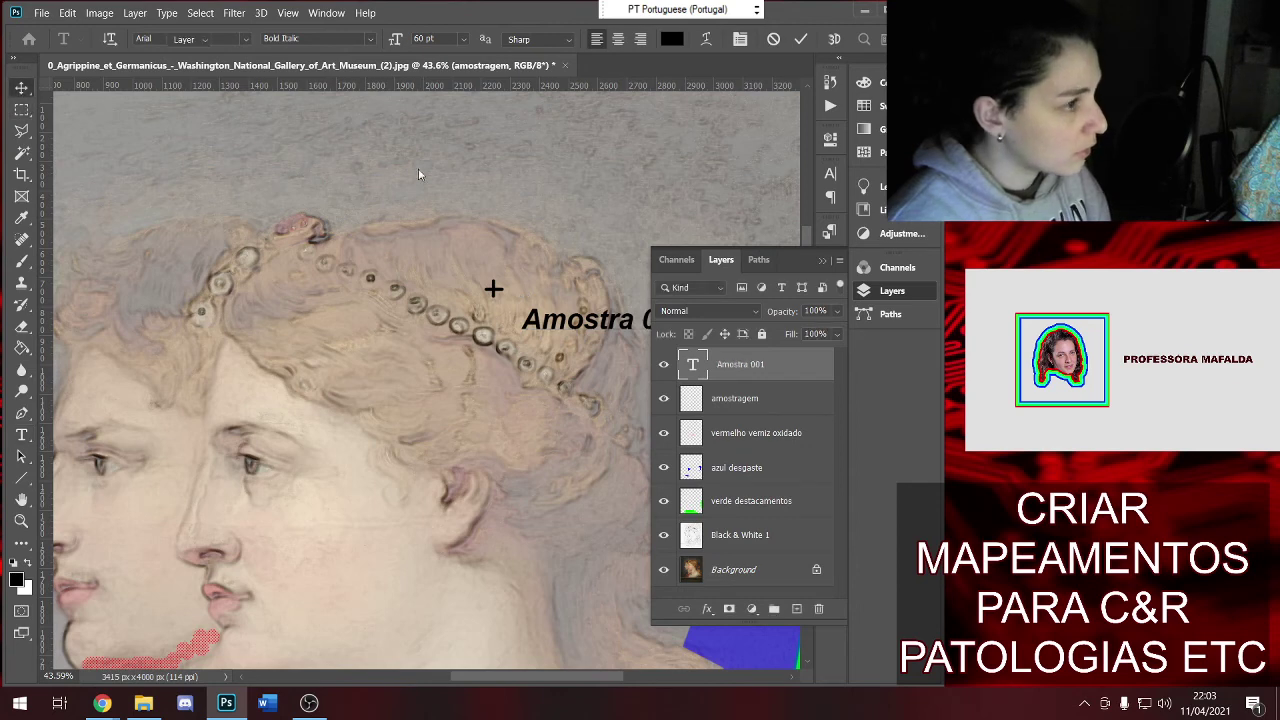
click(822, 261)
drag(614, 327, 611, 295)
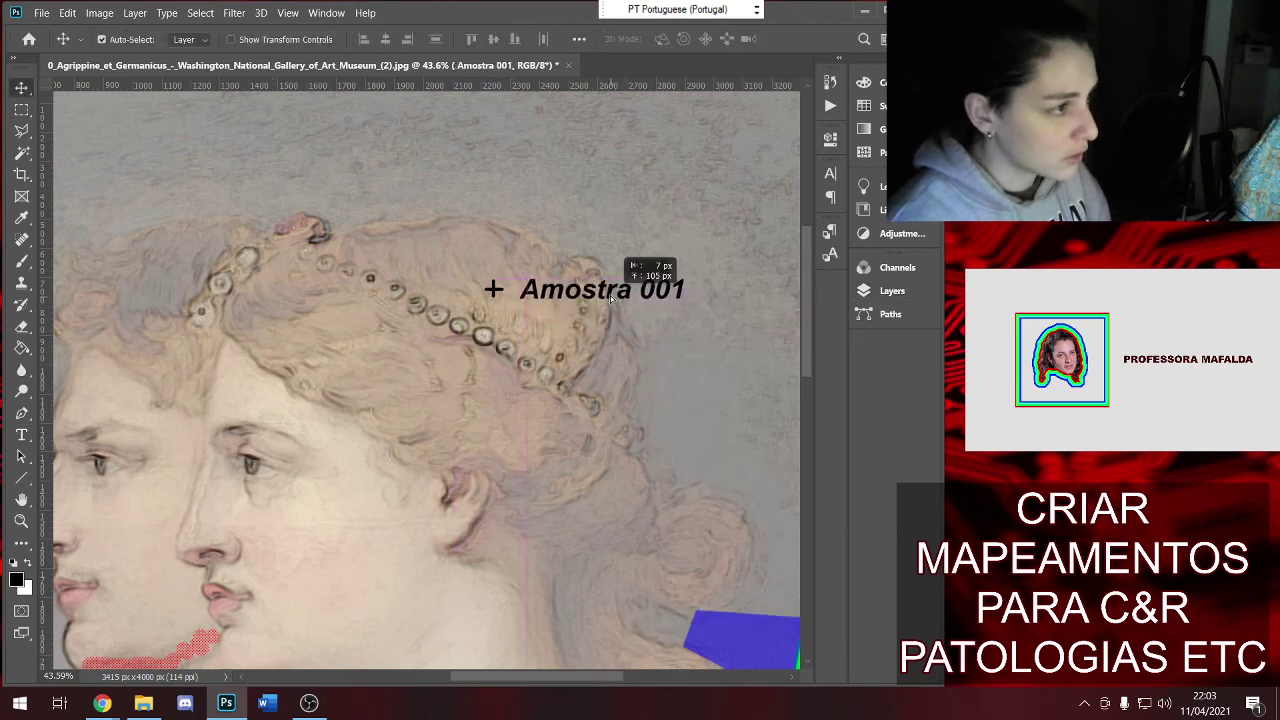
scroll(614, 212, down, 4)
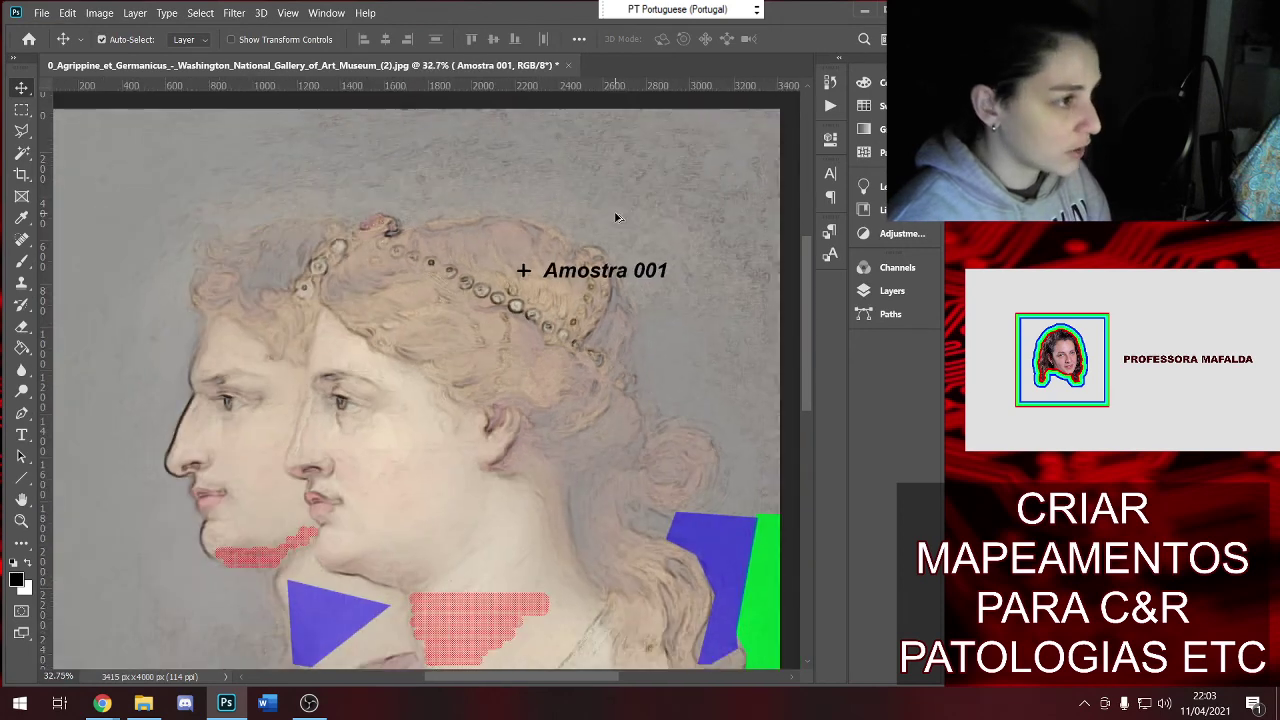
scroll(630, 300, down, 2)
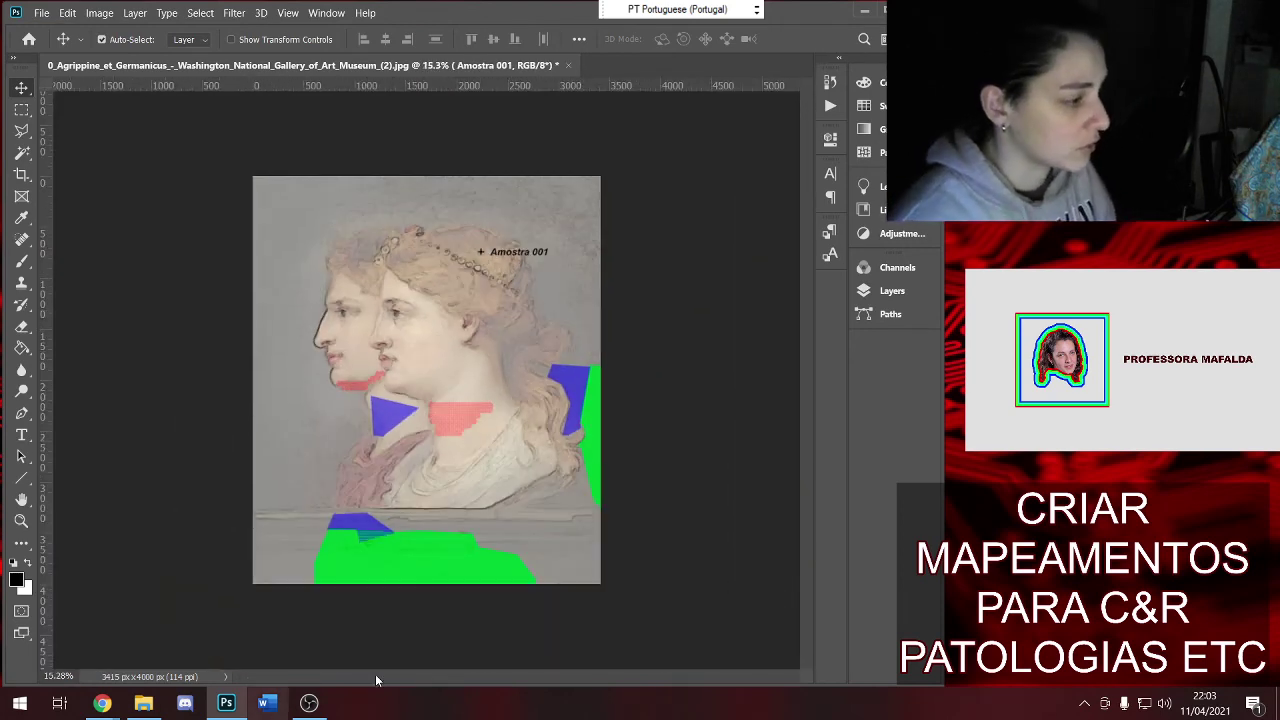
scroll(672, 514, up, 1)
scroll(672, 514, up, 1)
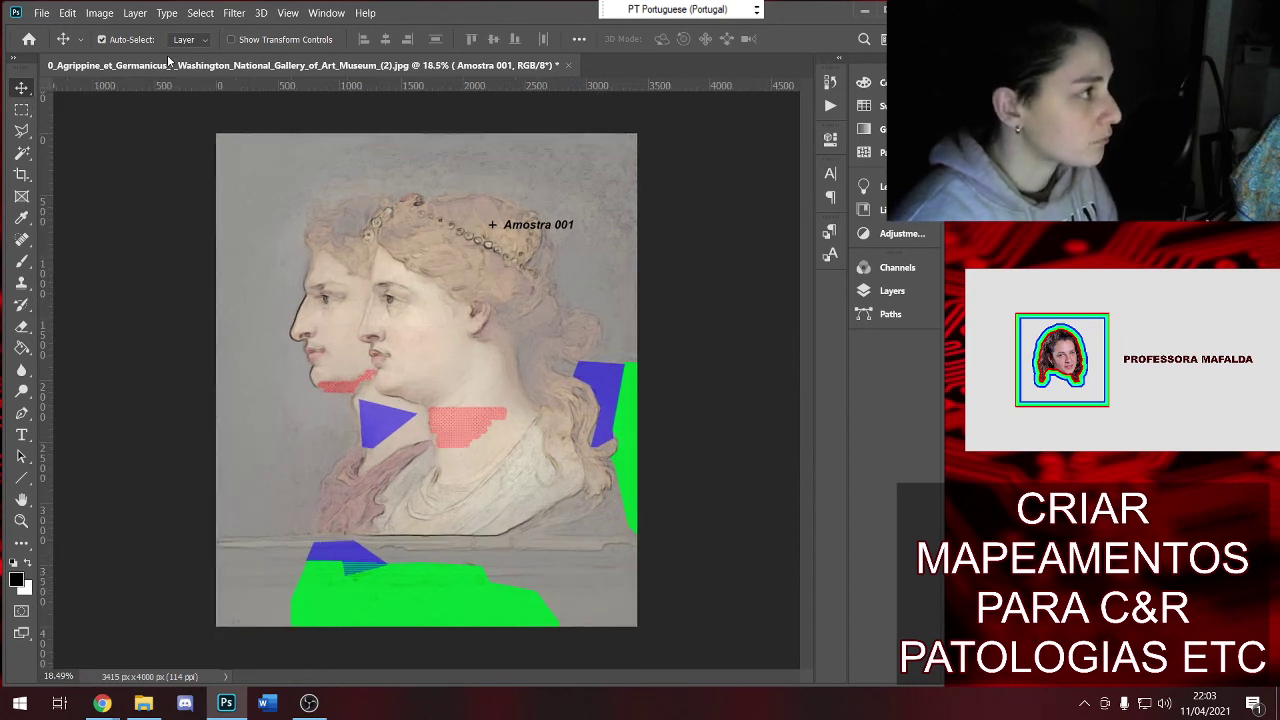
Set canvas width to 7000 px with a middle-right anchor, then fit the view
click(98, 13)
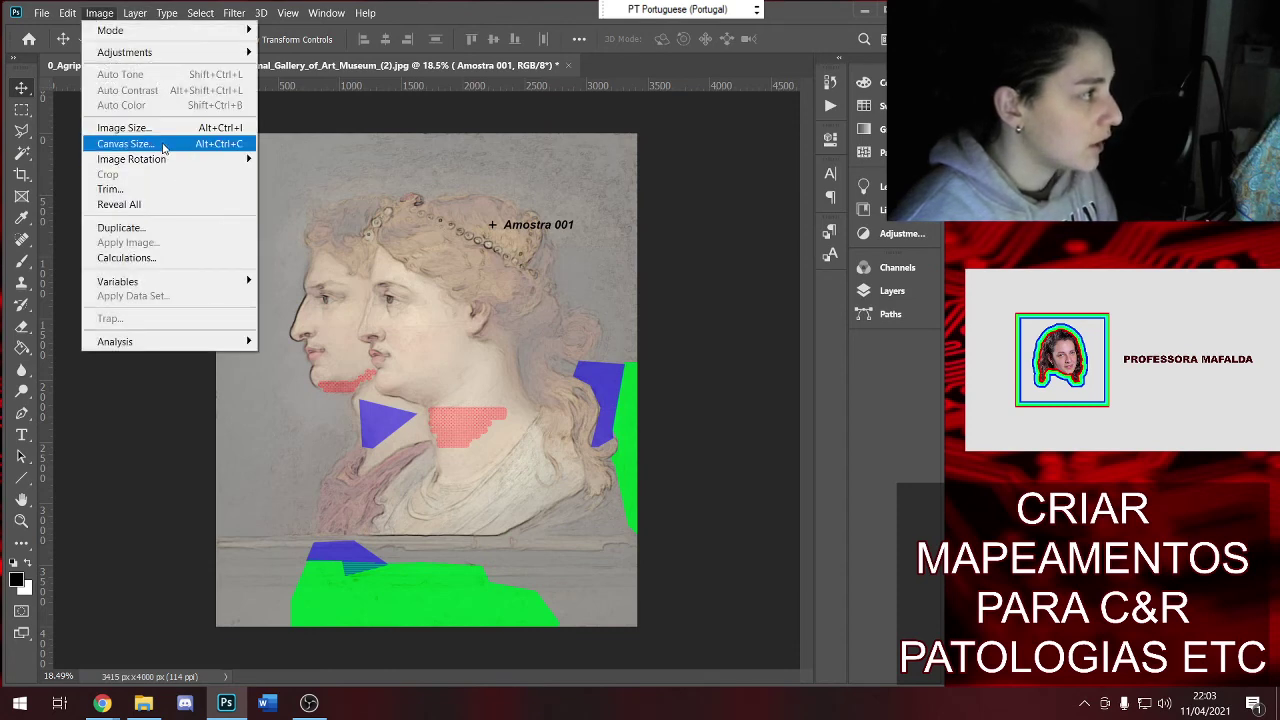
click(180, 143)
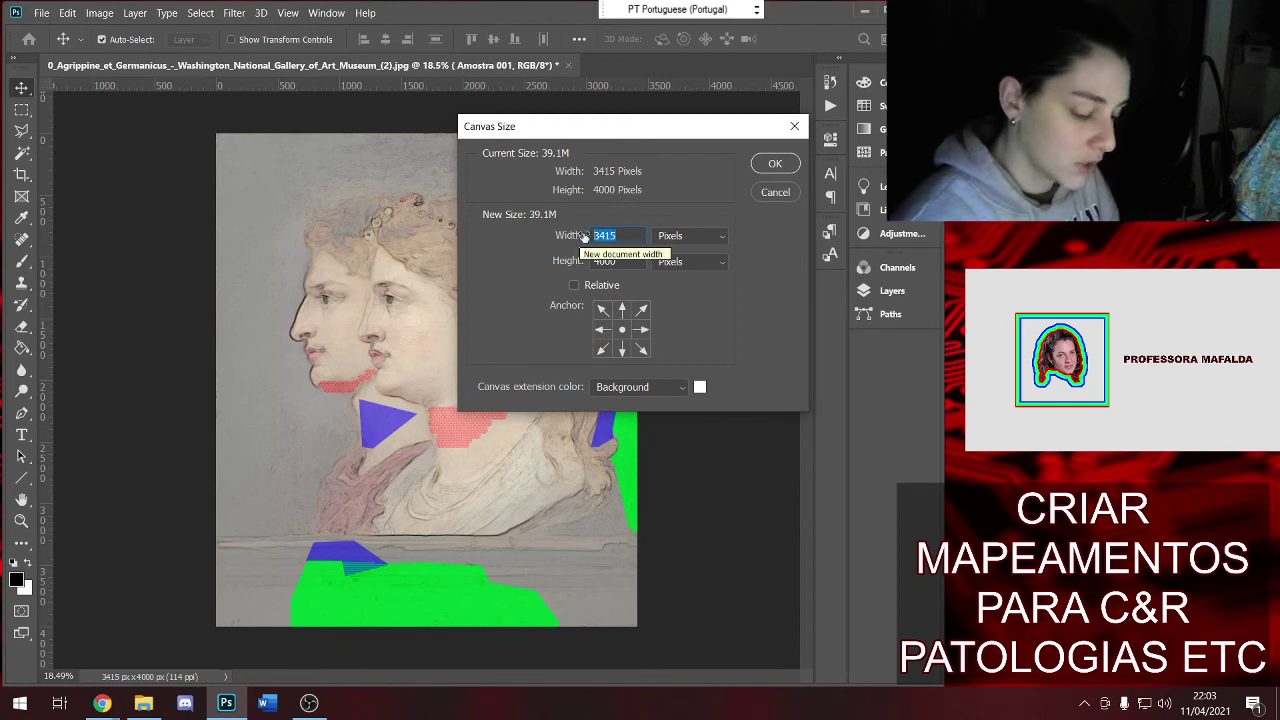
text(7000)
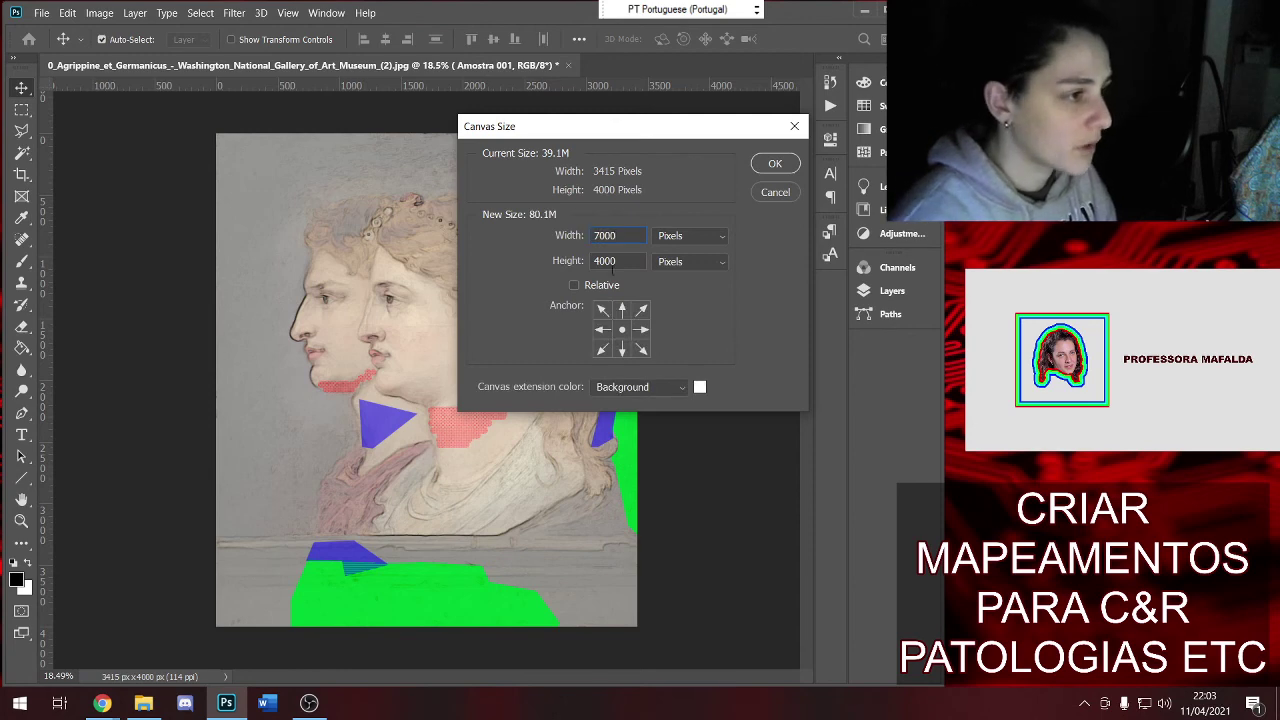
click(649, 330)
key(Return)
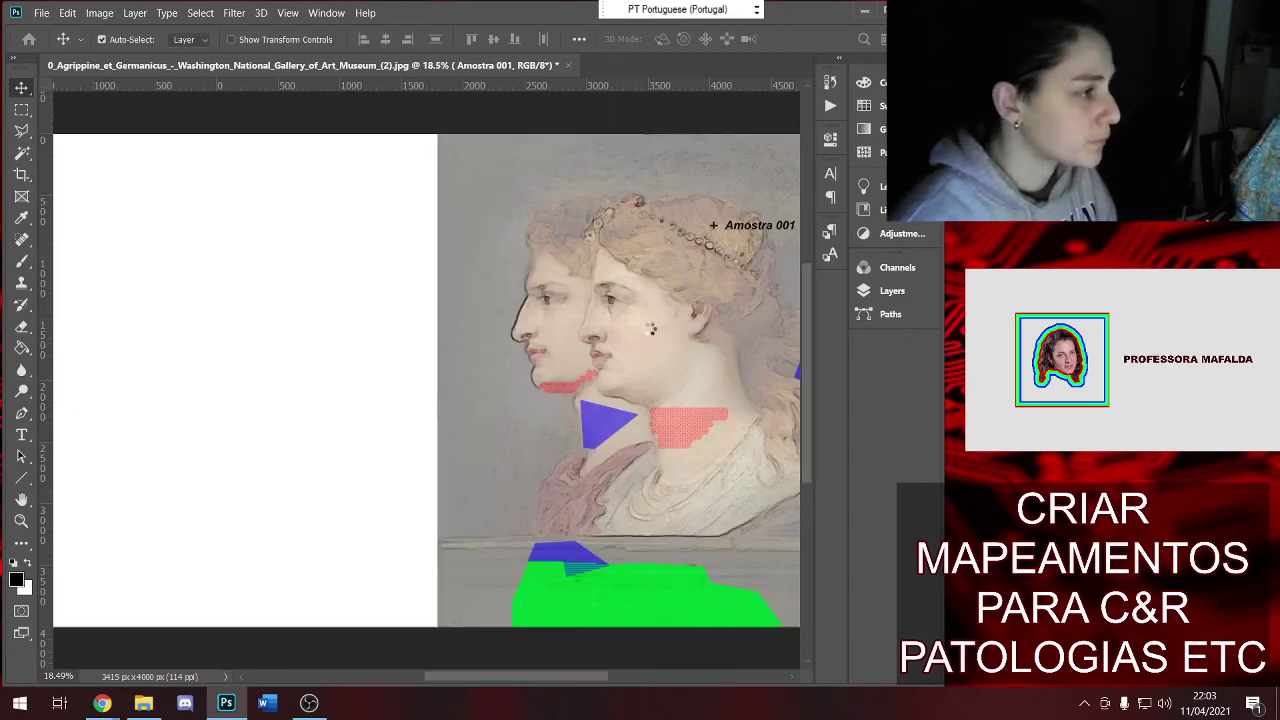
key(ctrl+0)
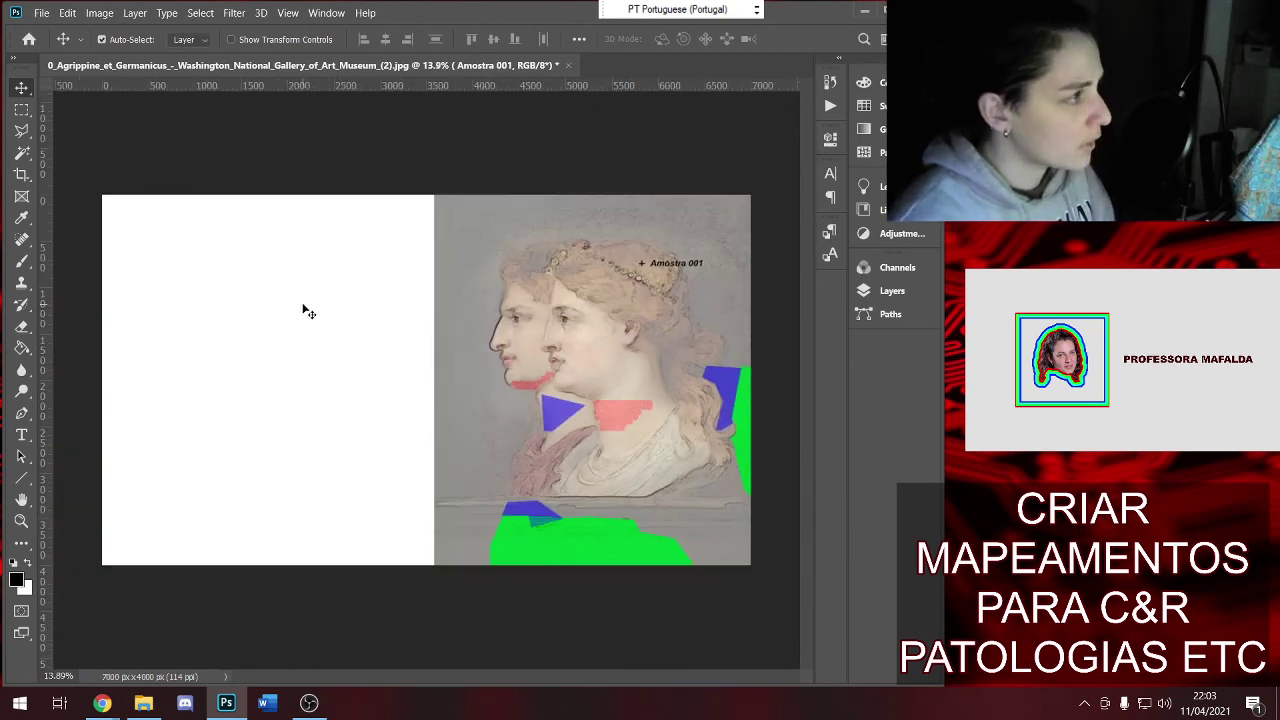
Drag the Agrippine painting from Downloads onto the canvas and commit it in the left white area
click(143, 703)
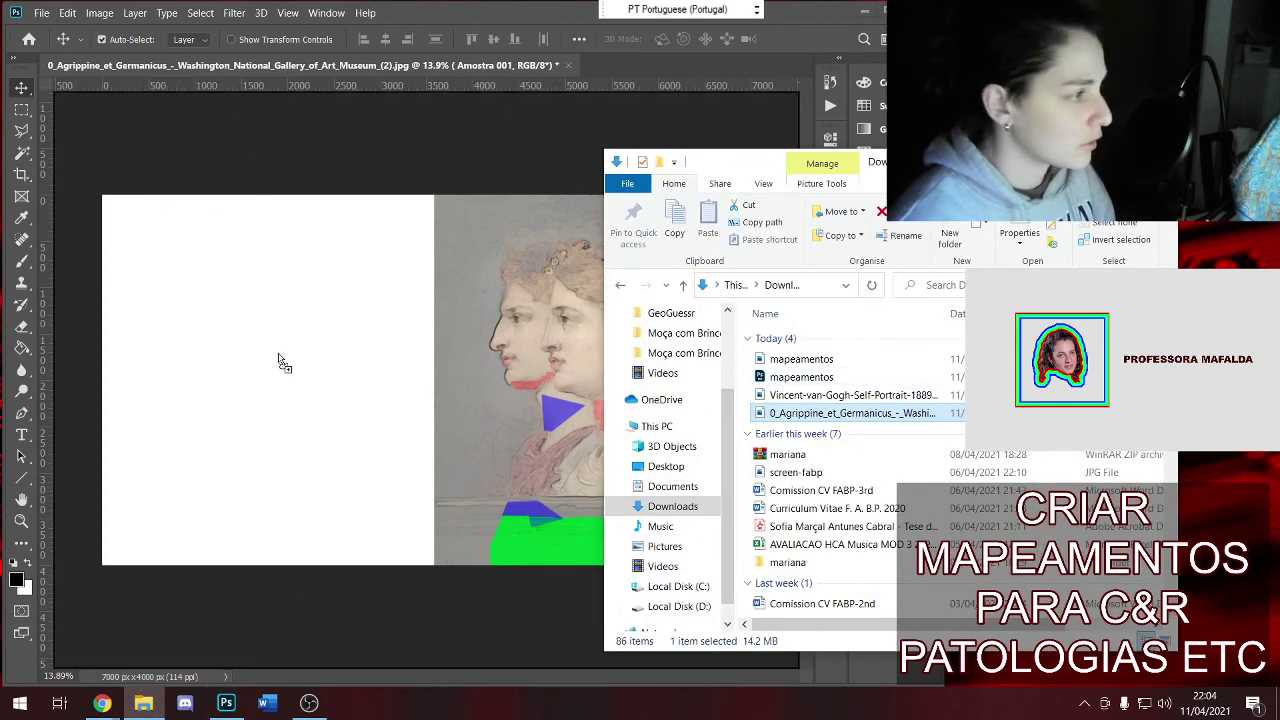
drag(838, 422, 283, 354)
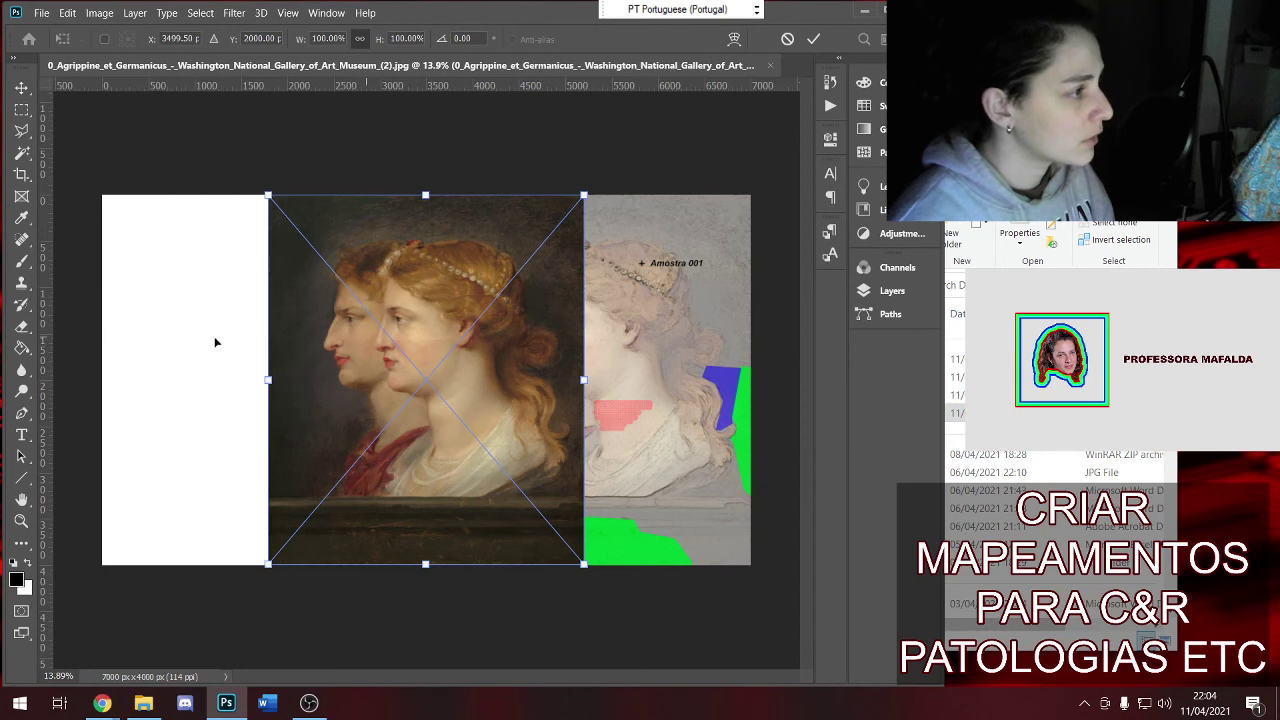
drag(365, 342, 199, 343)
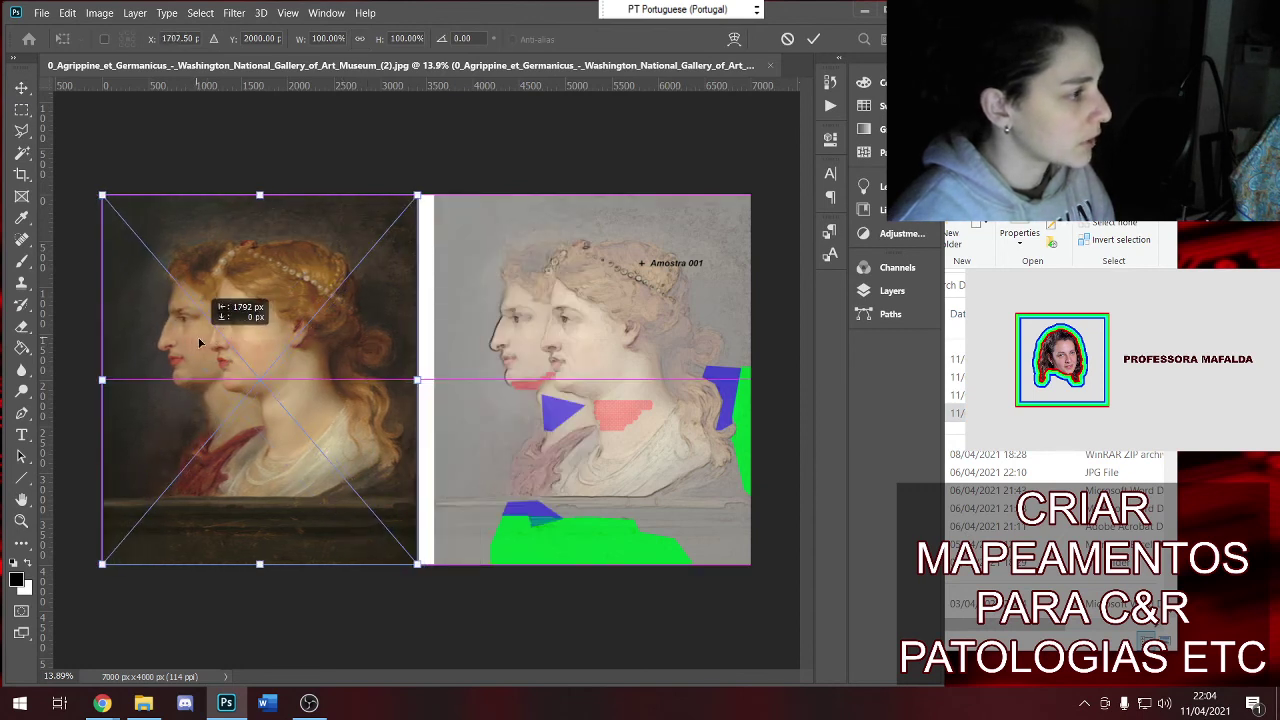
key(Return)
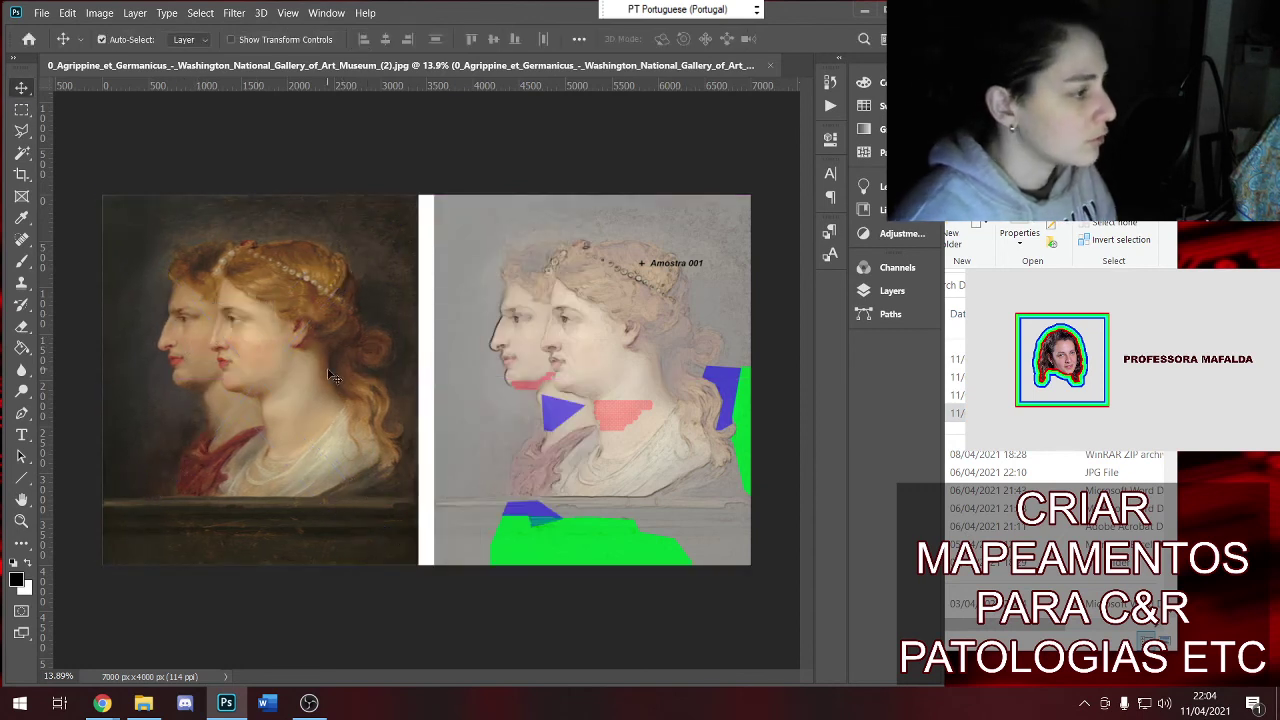